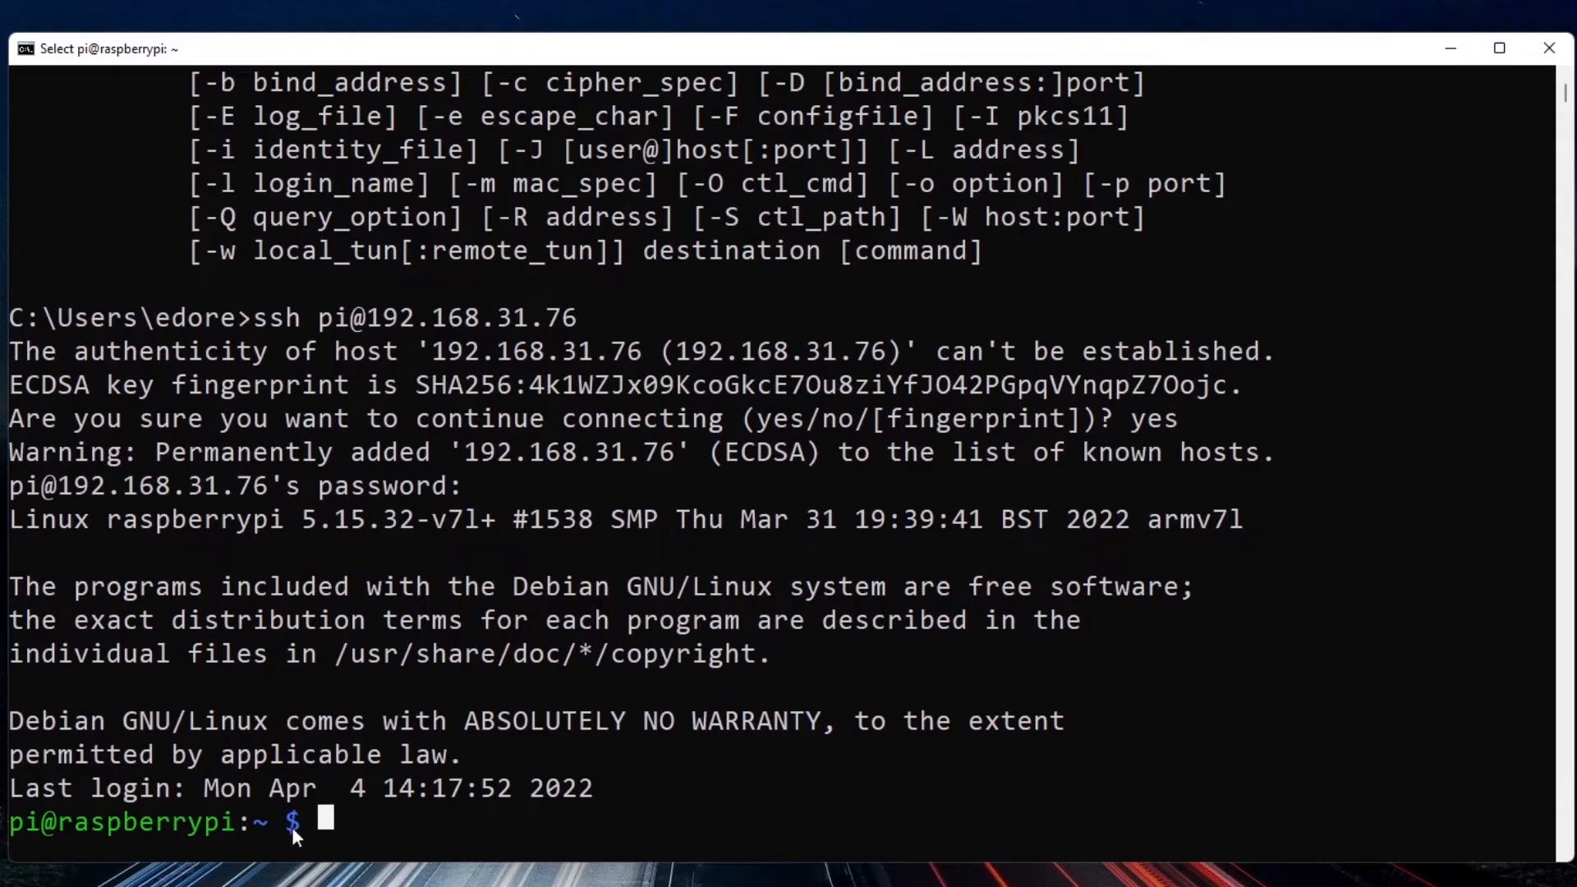
drag(251, 824, 20, 831)
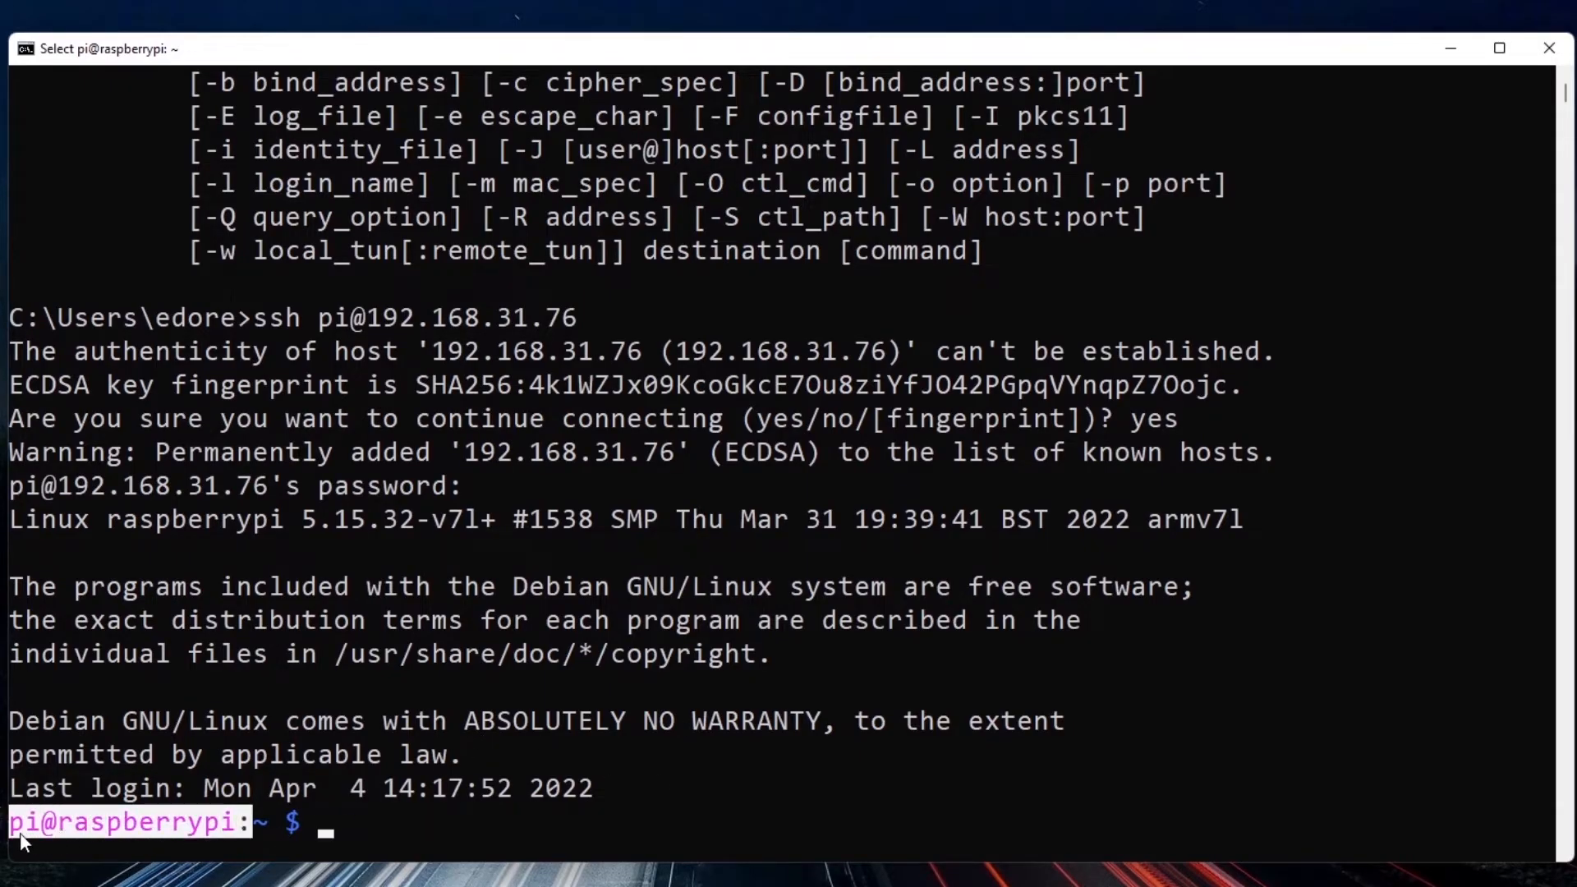
click(19, 832)
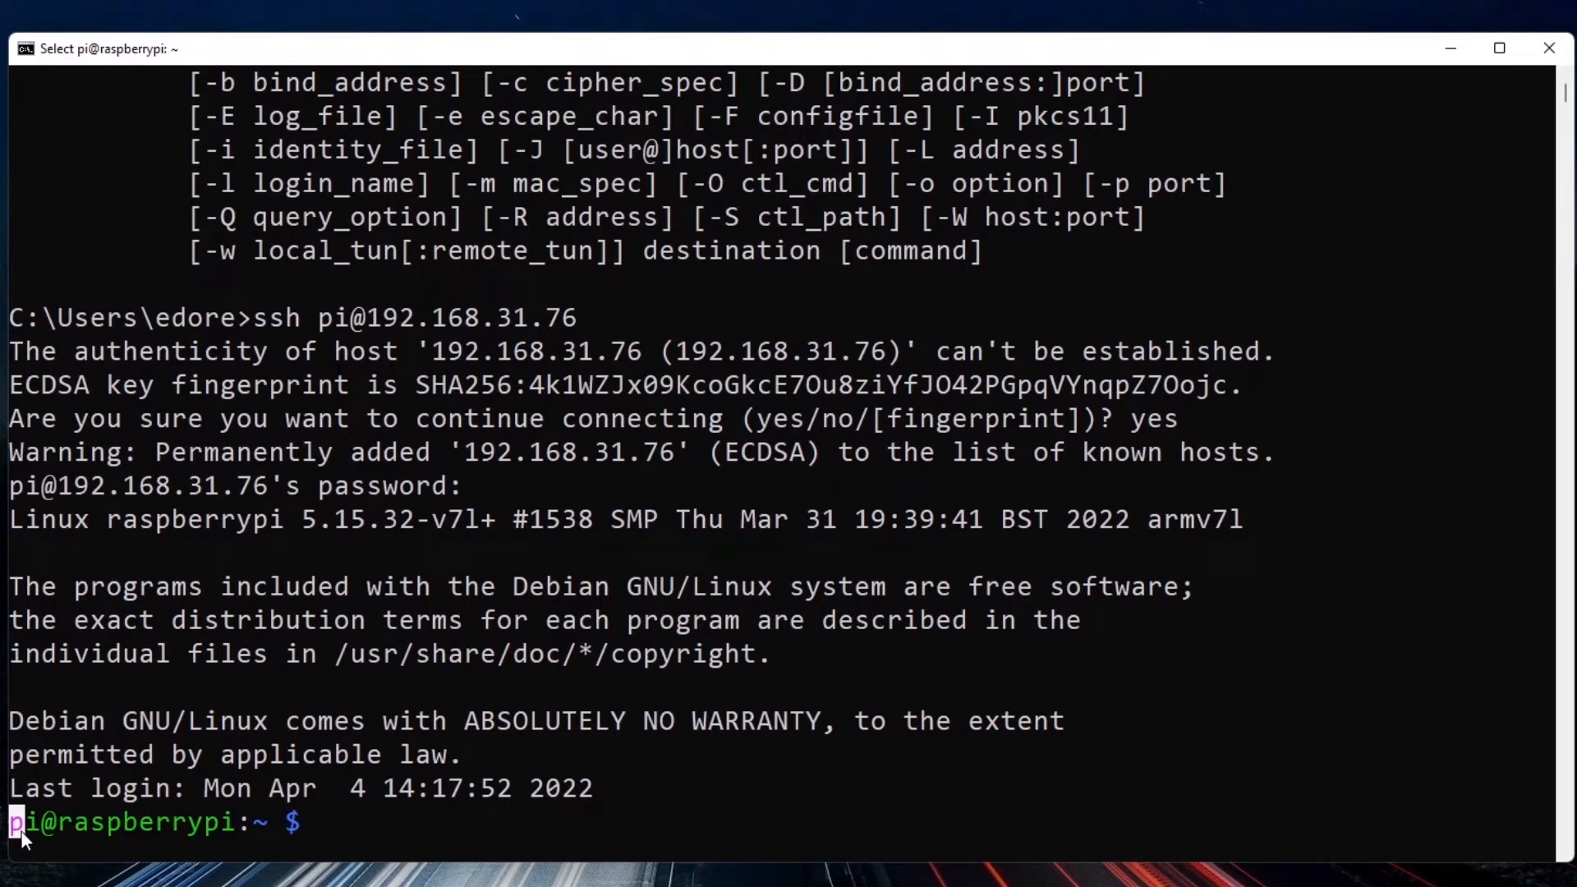
drag(21, 832, 246, 826)
click(246, 827)
click(374, 825)
click(323, 825)
Close the SSH session on the Raspberry Pi with the exit command to return to the local Windows prompt.
key(Escape)
text(exit)
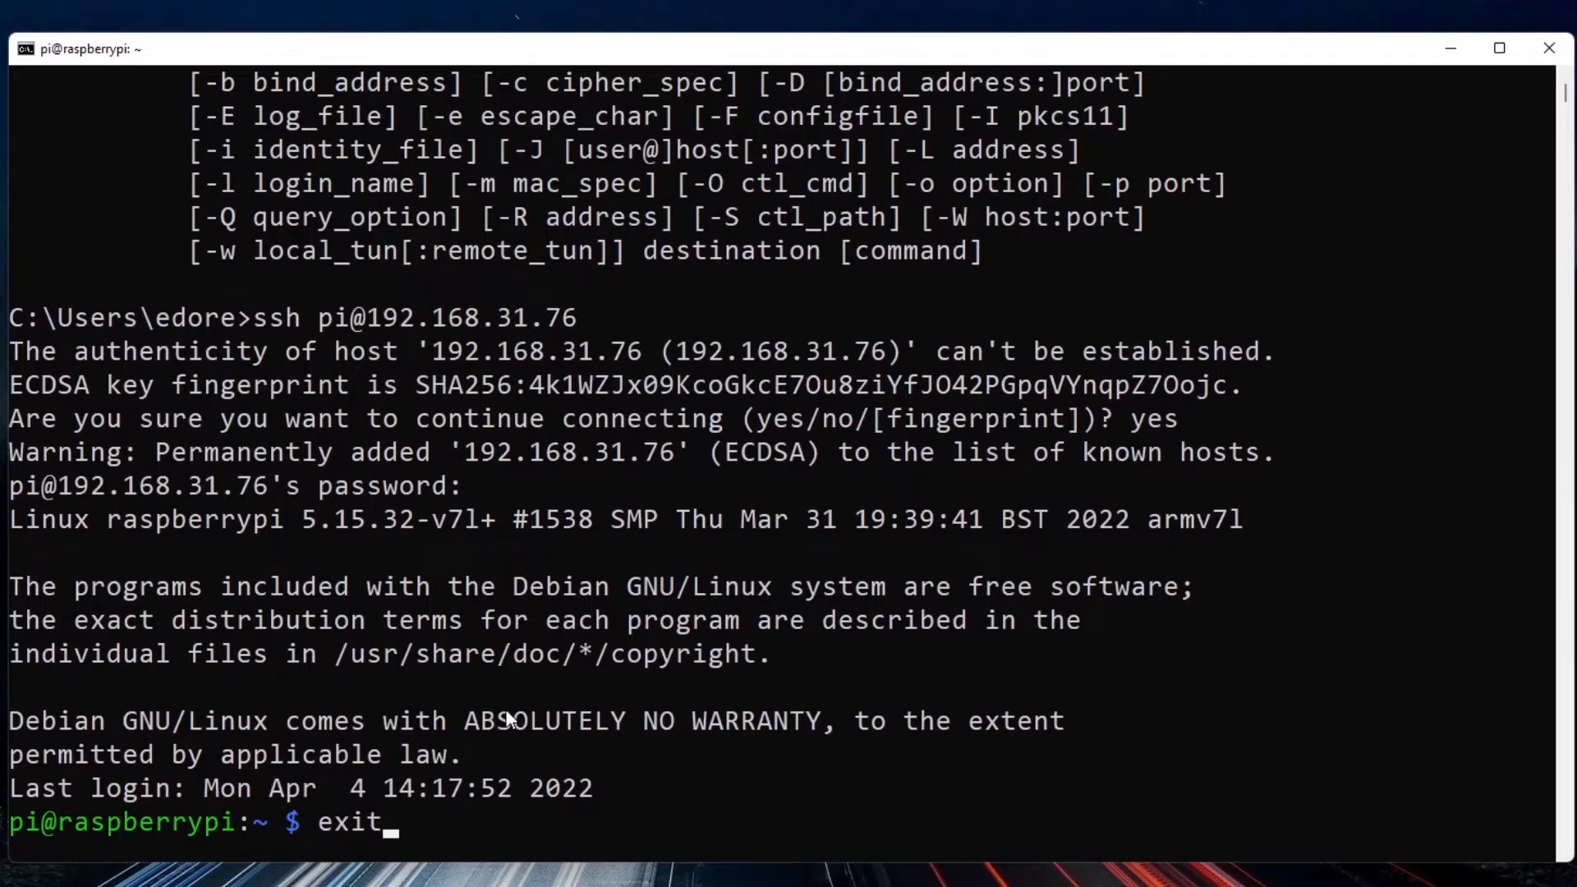
key(Return)
drag(13, 825, 220, 835)
click(281, 830)
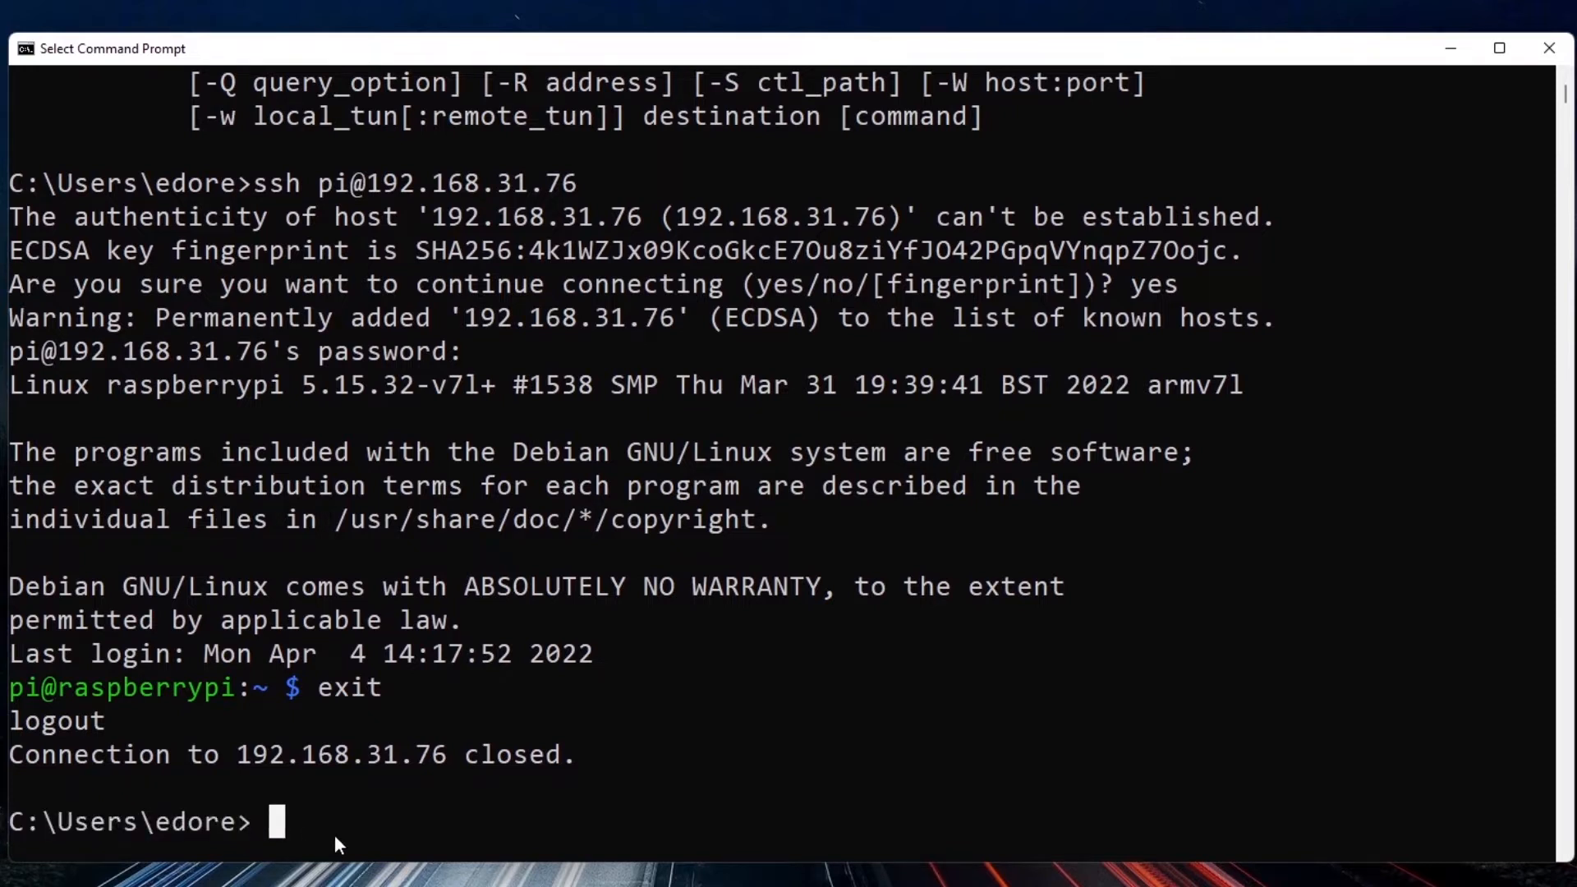
text(ssh pi@)
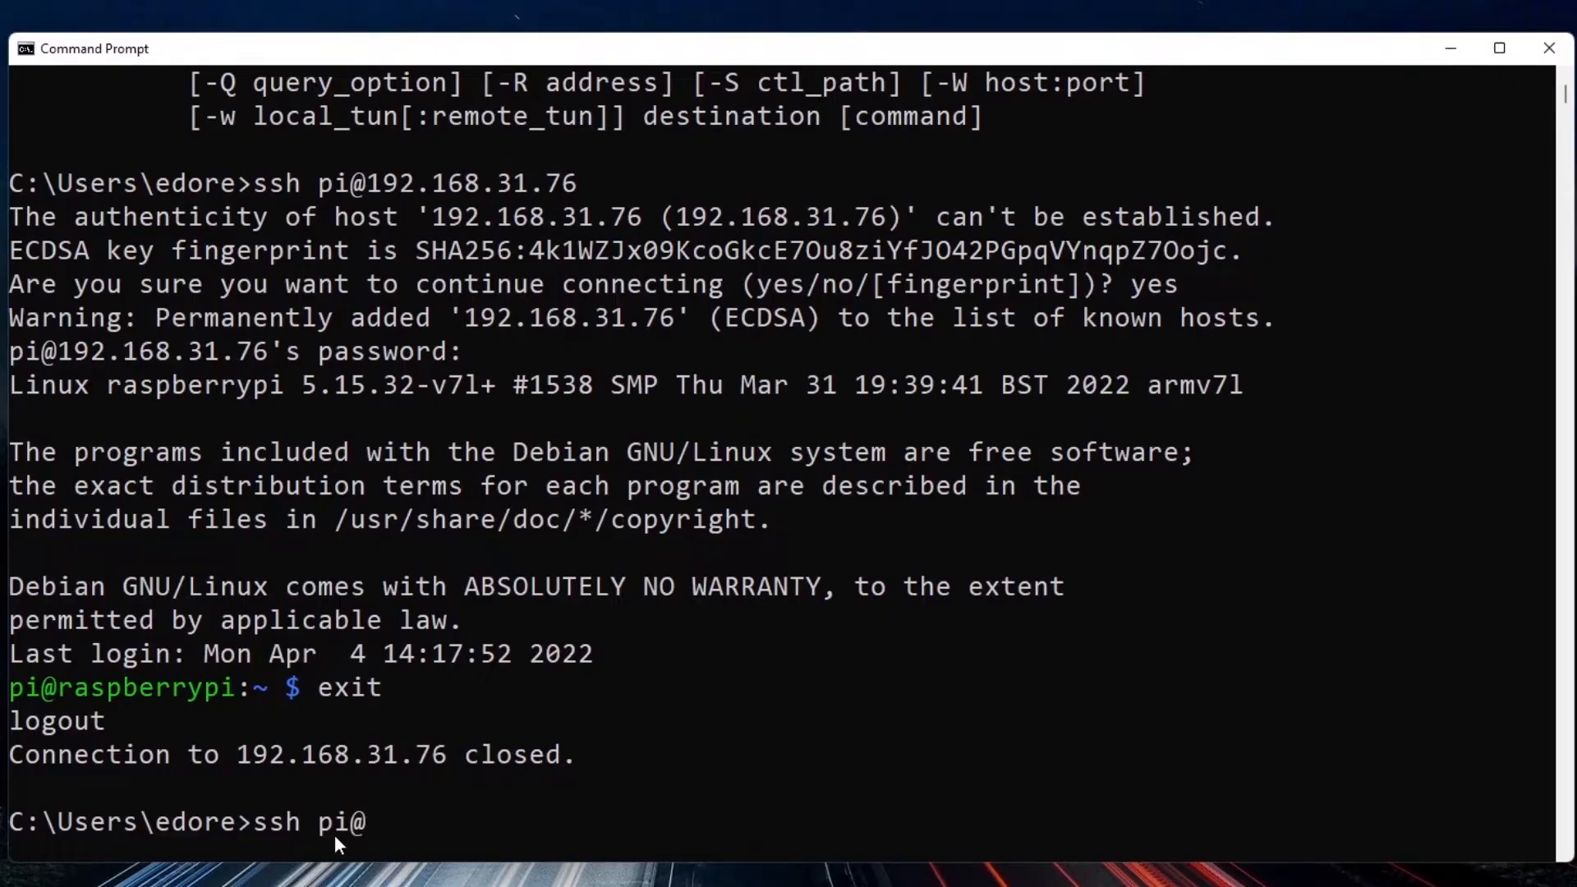
text(192.168.31.76)
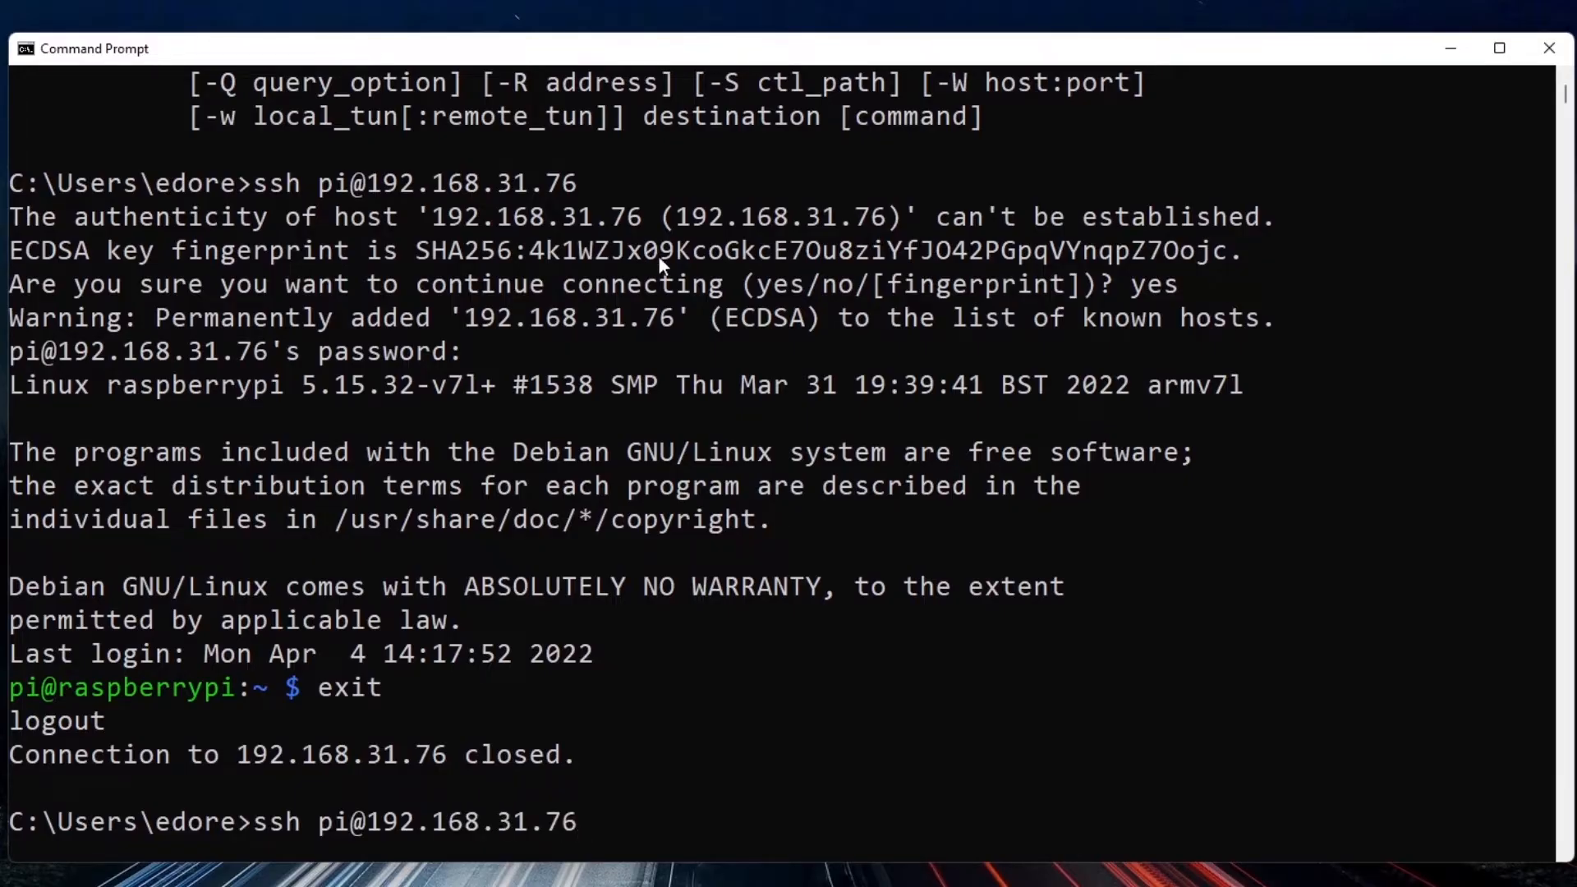
click(323, 823)
drag(324, 823, 585, 831)
click(604, 828)
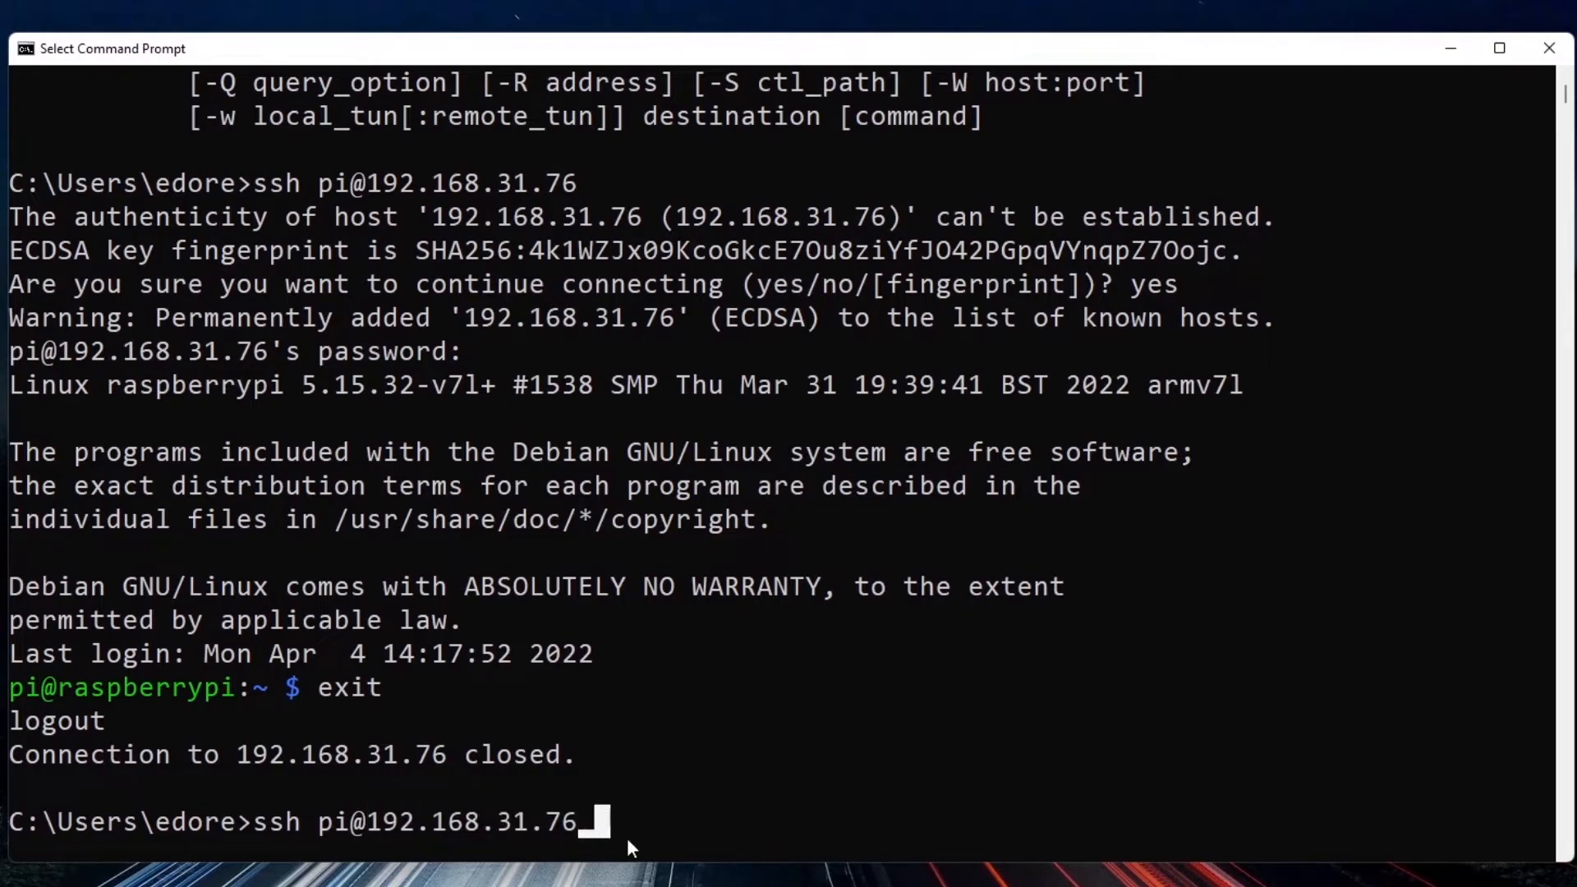
key(Return)
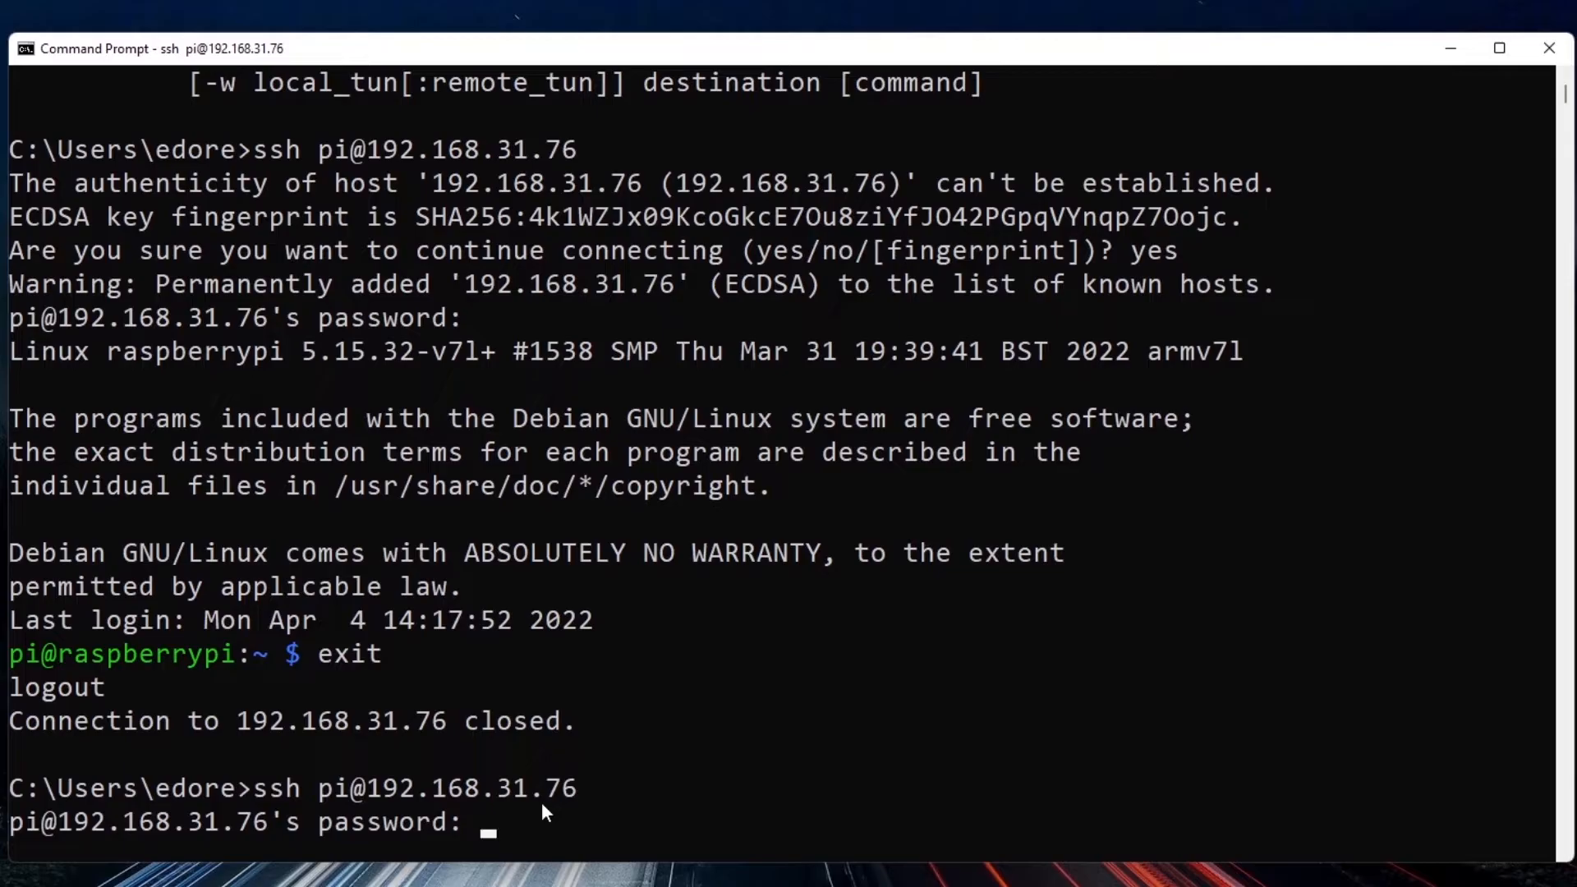
key(Return)
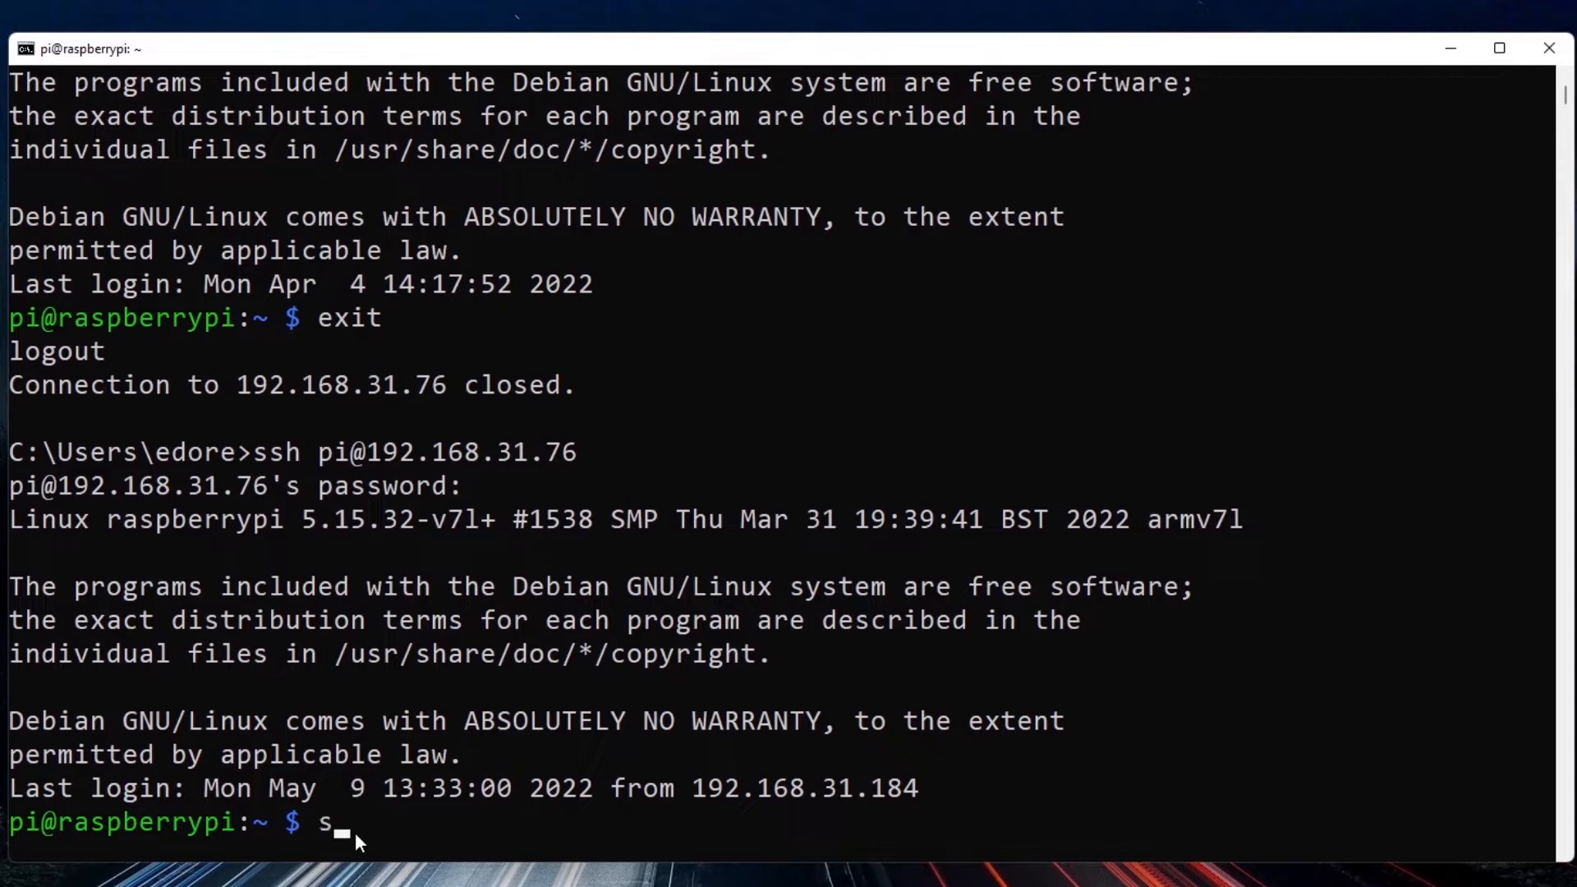
Launch the Raspberry Pi configuration tool by running sudo raspi-config.
text(sudo raspi-config)
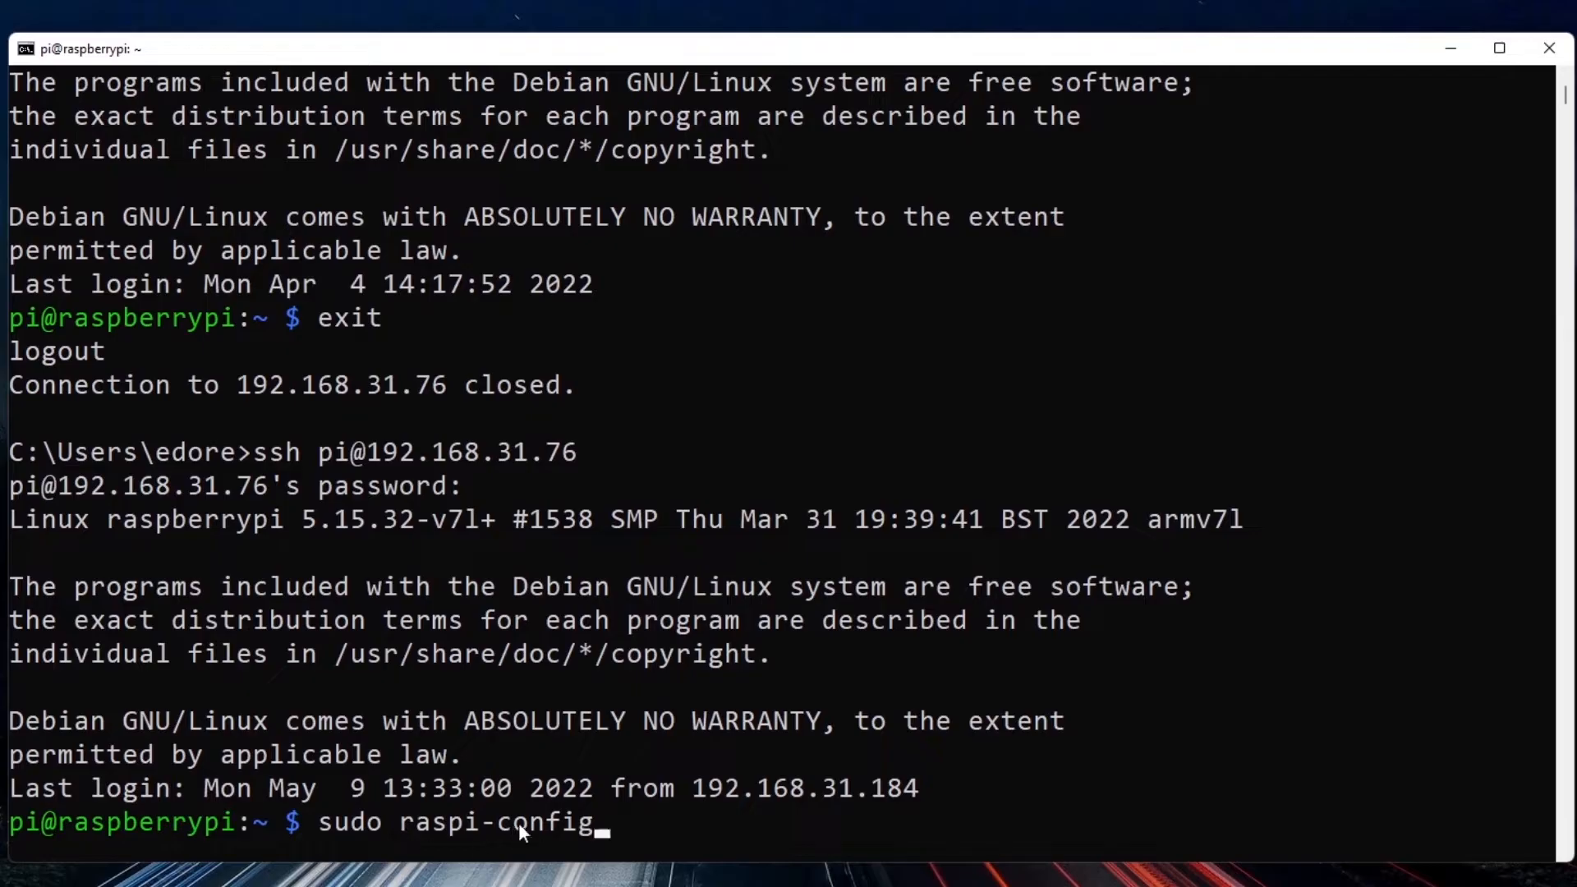
drag(319, 821, 374, 828)
click(374, 828)
click(466, 827)
click(647, 830)
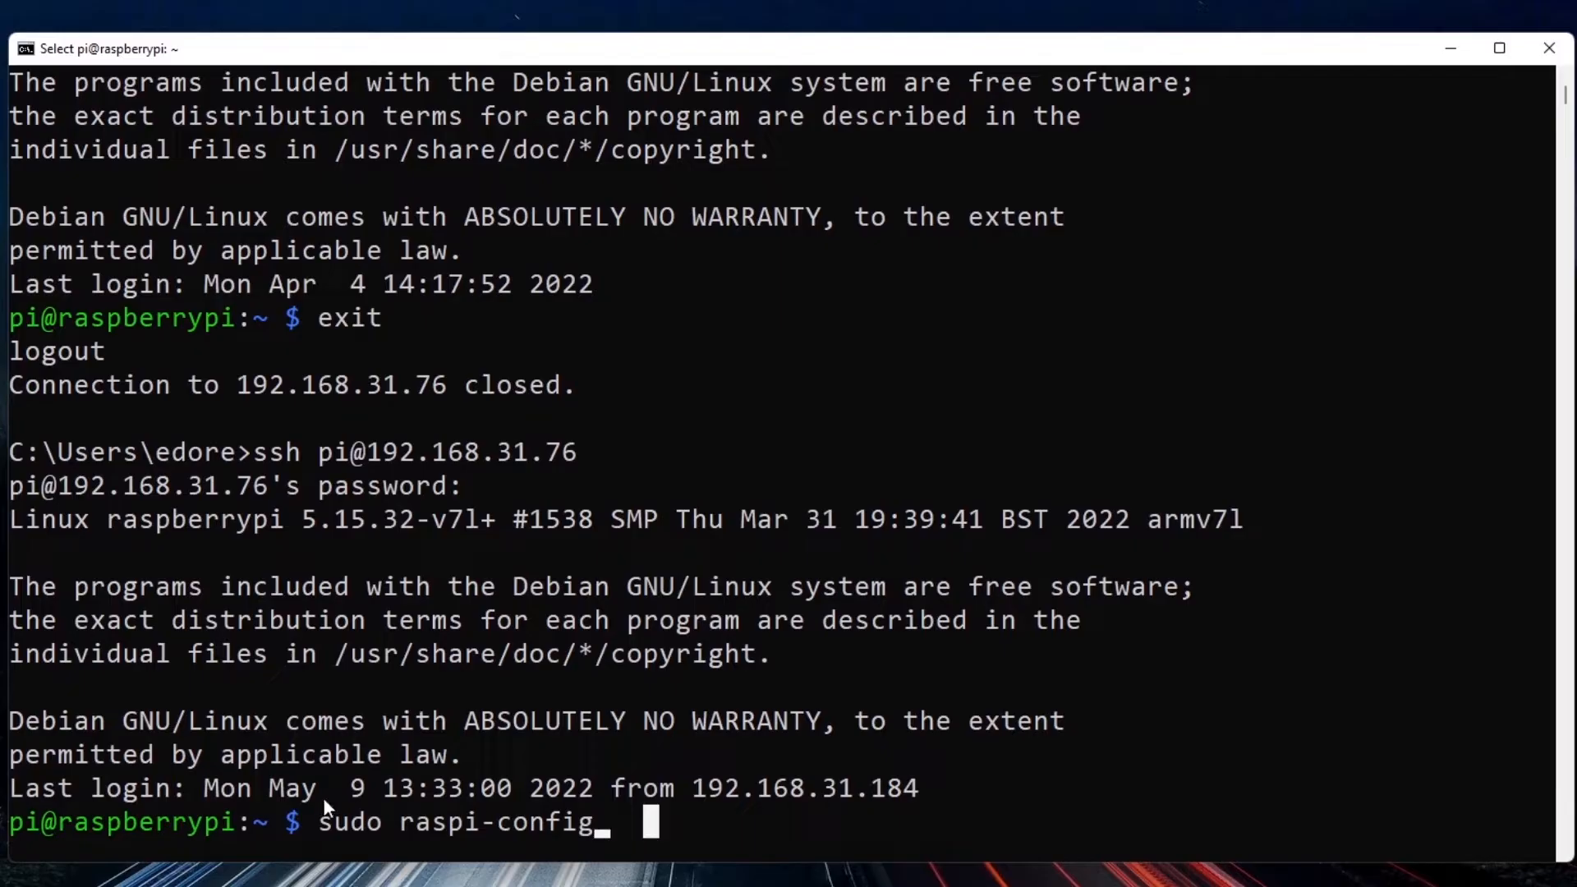
key(Escape)
key(Return)
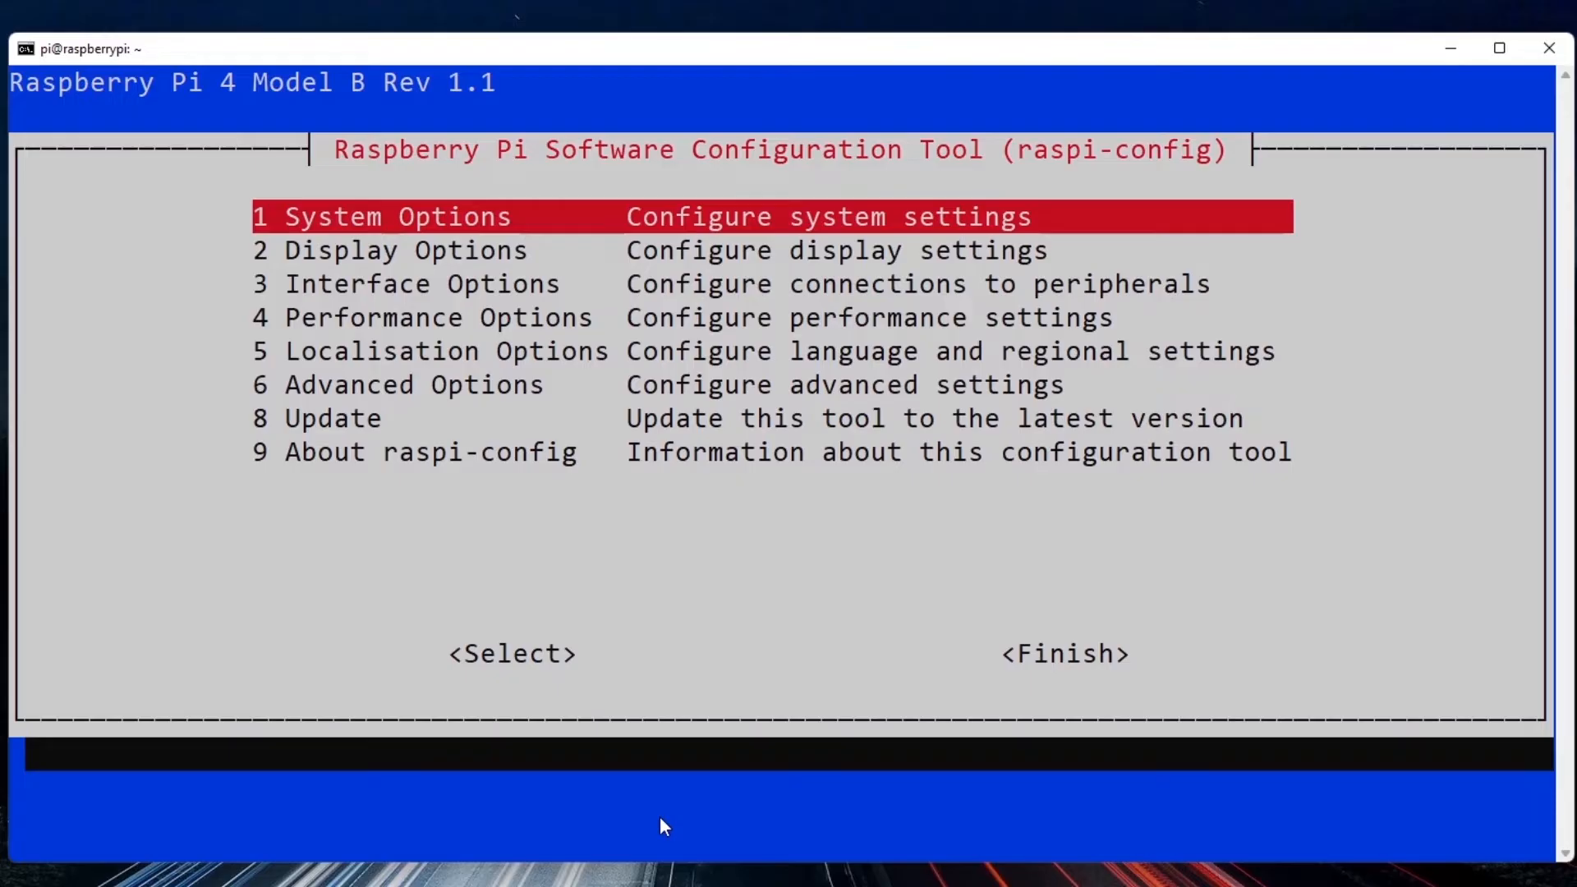
key(Down)
key(Down)
key(Down)
key(Down)
key(Down)
key(Down)
key(Down)
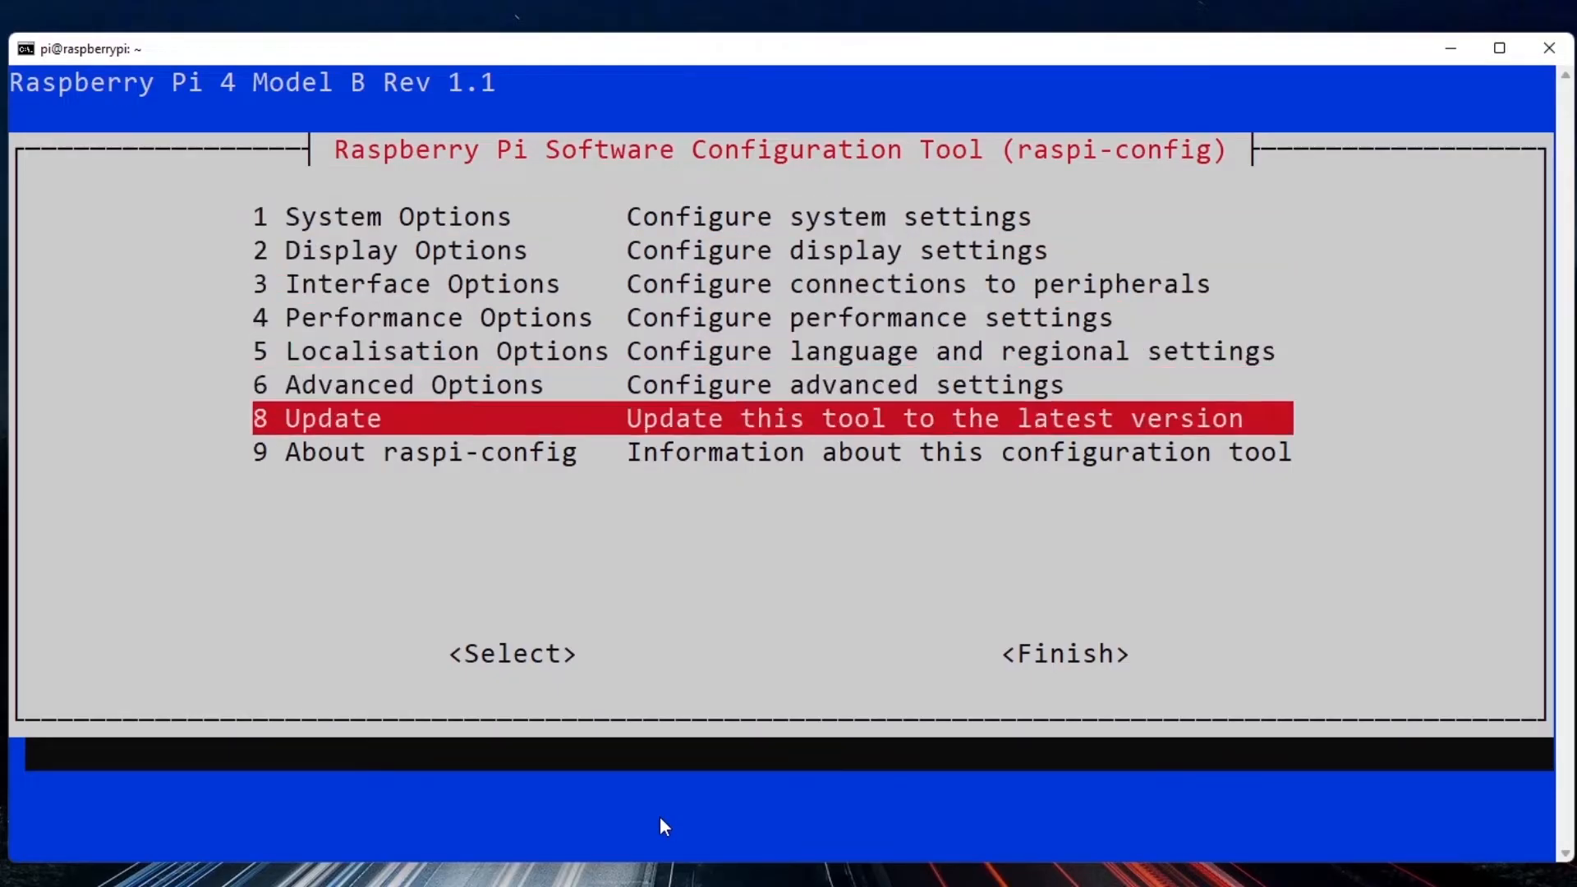
key(Up)
key(Up)
key(Up)
key(Up)
key(Up)
key(Up)
key(Down)
key(Down)
key(Down)
key(Down)
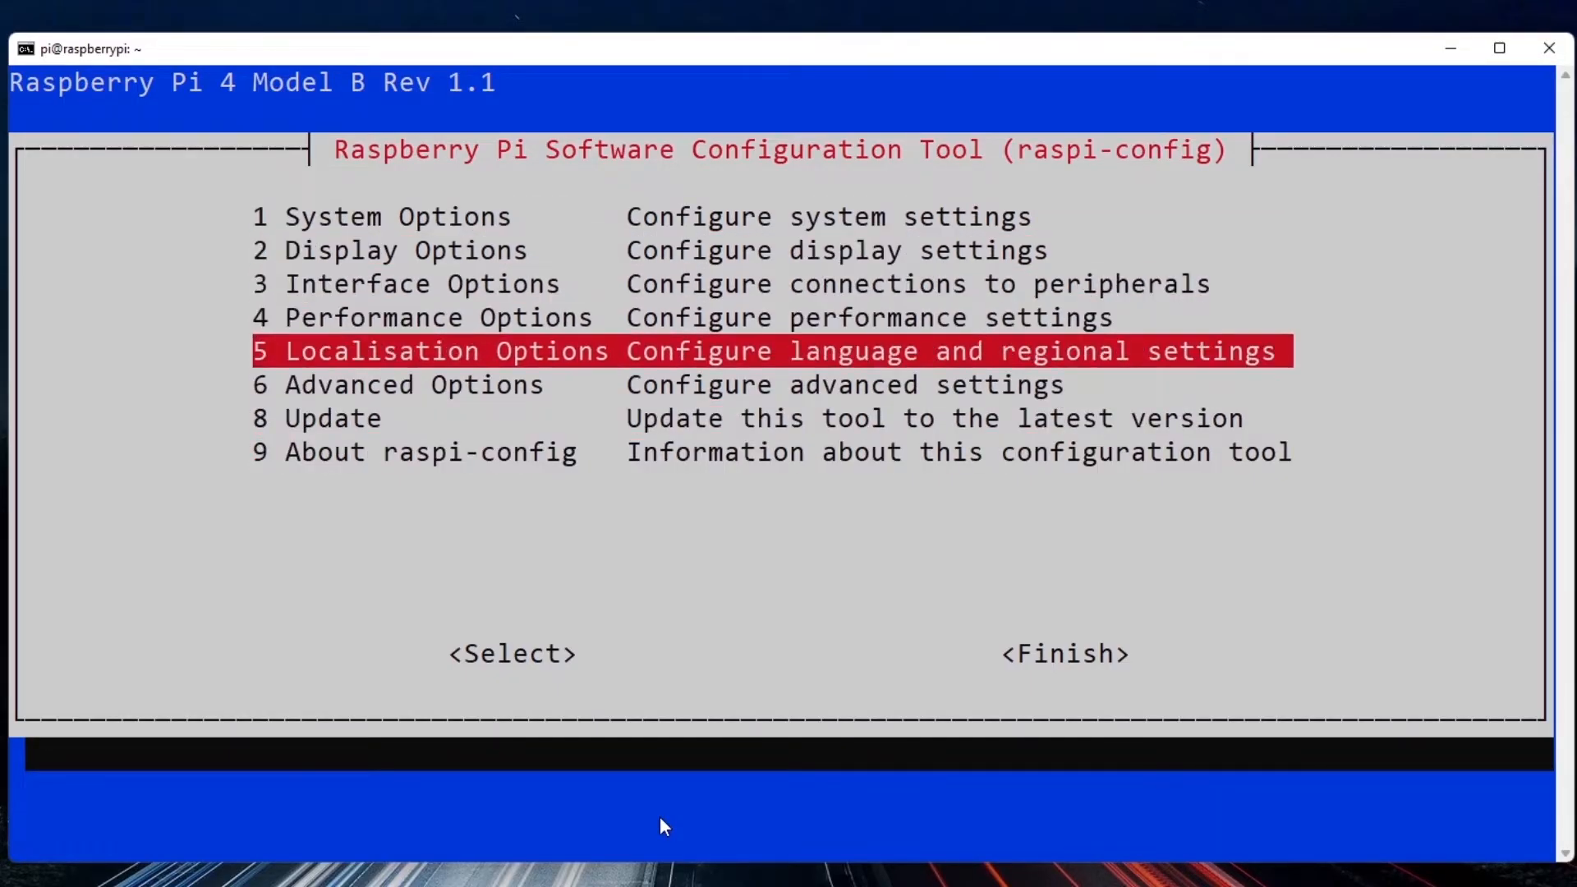
key(Tab)
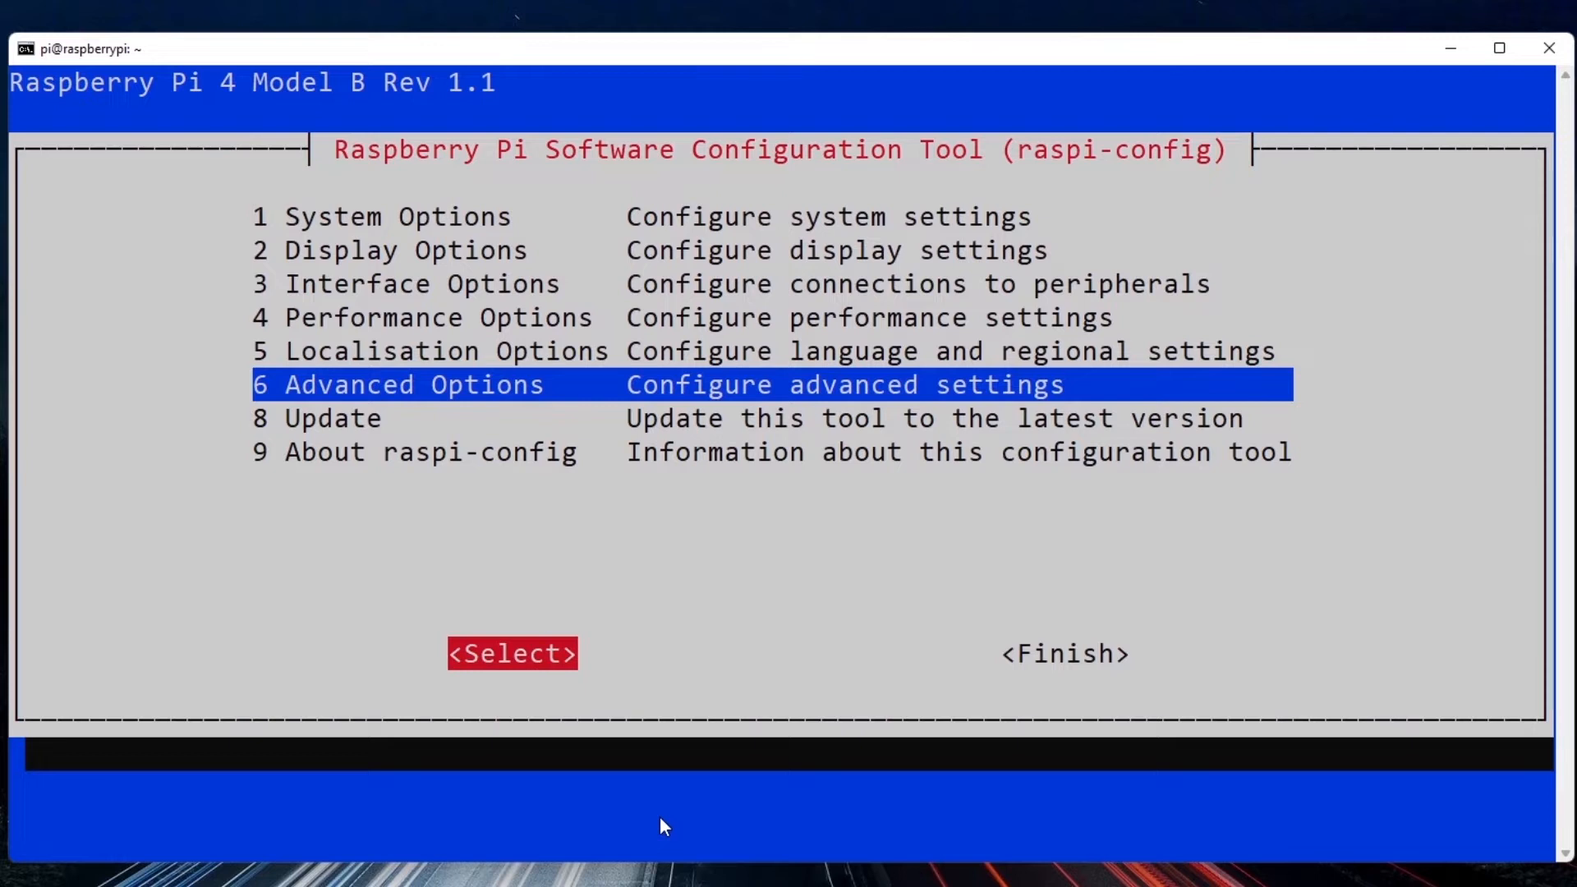
key(Right)
key(Left)
key(shift+Tab)
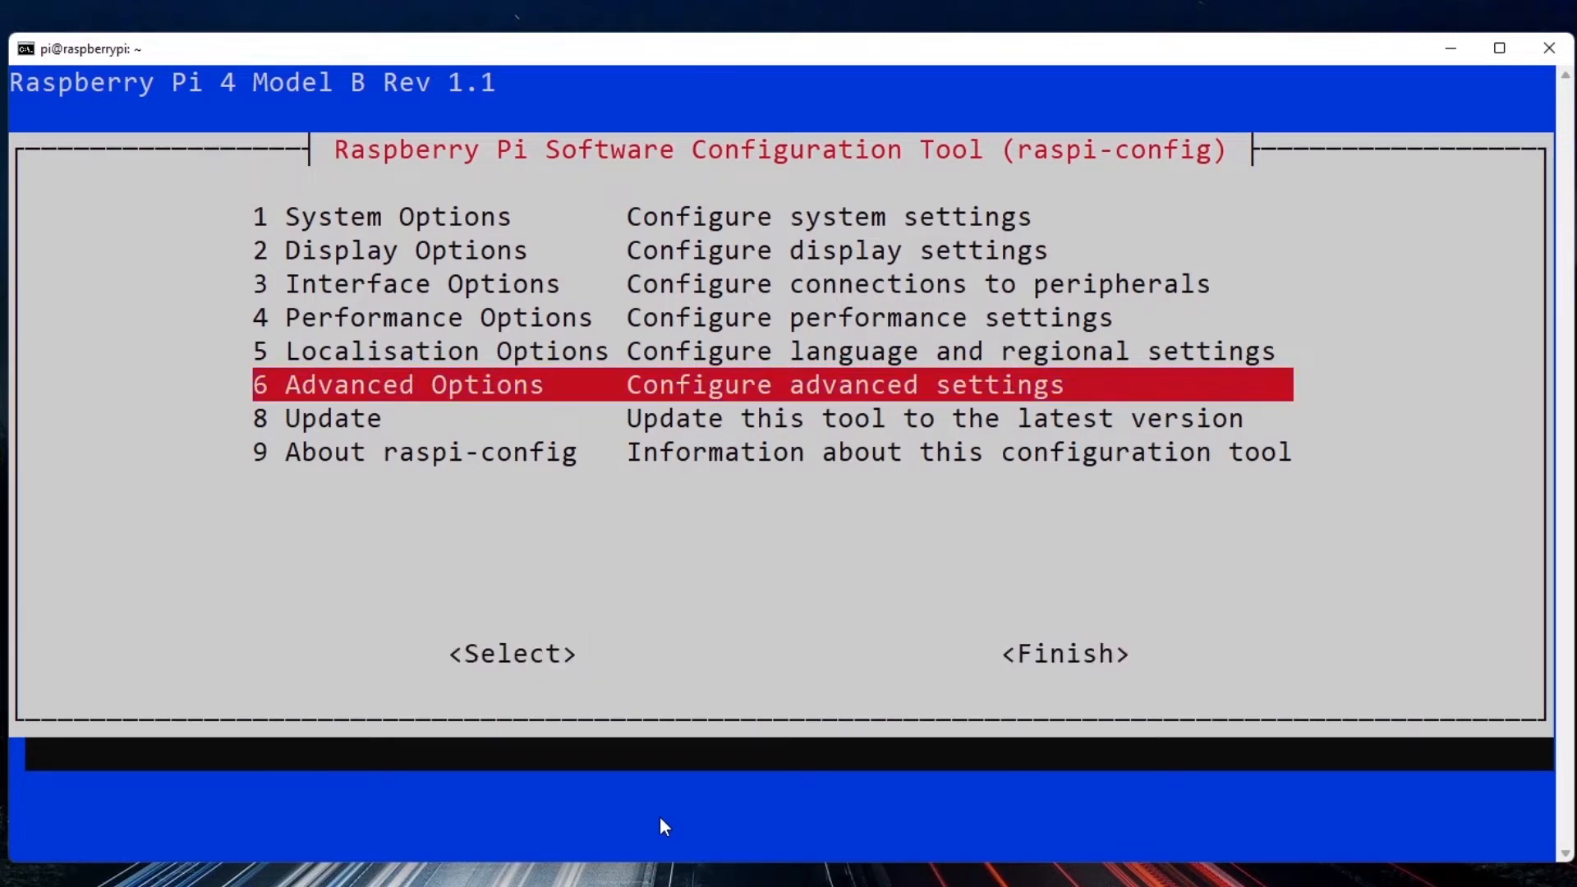
key(Up)
key(Up)
key(Up)
key(Down)
key(Down)
key(Down)
key(Down)
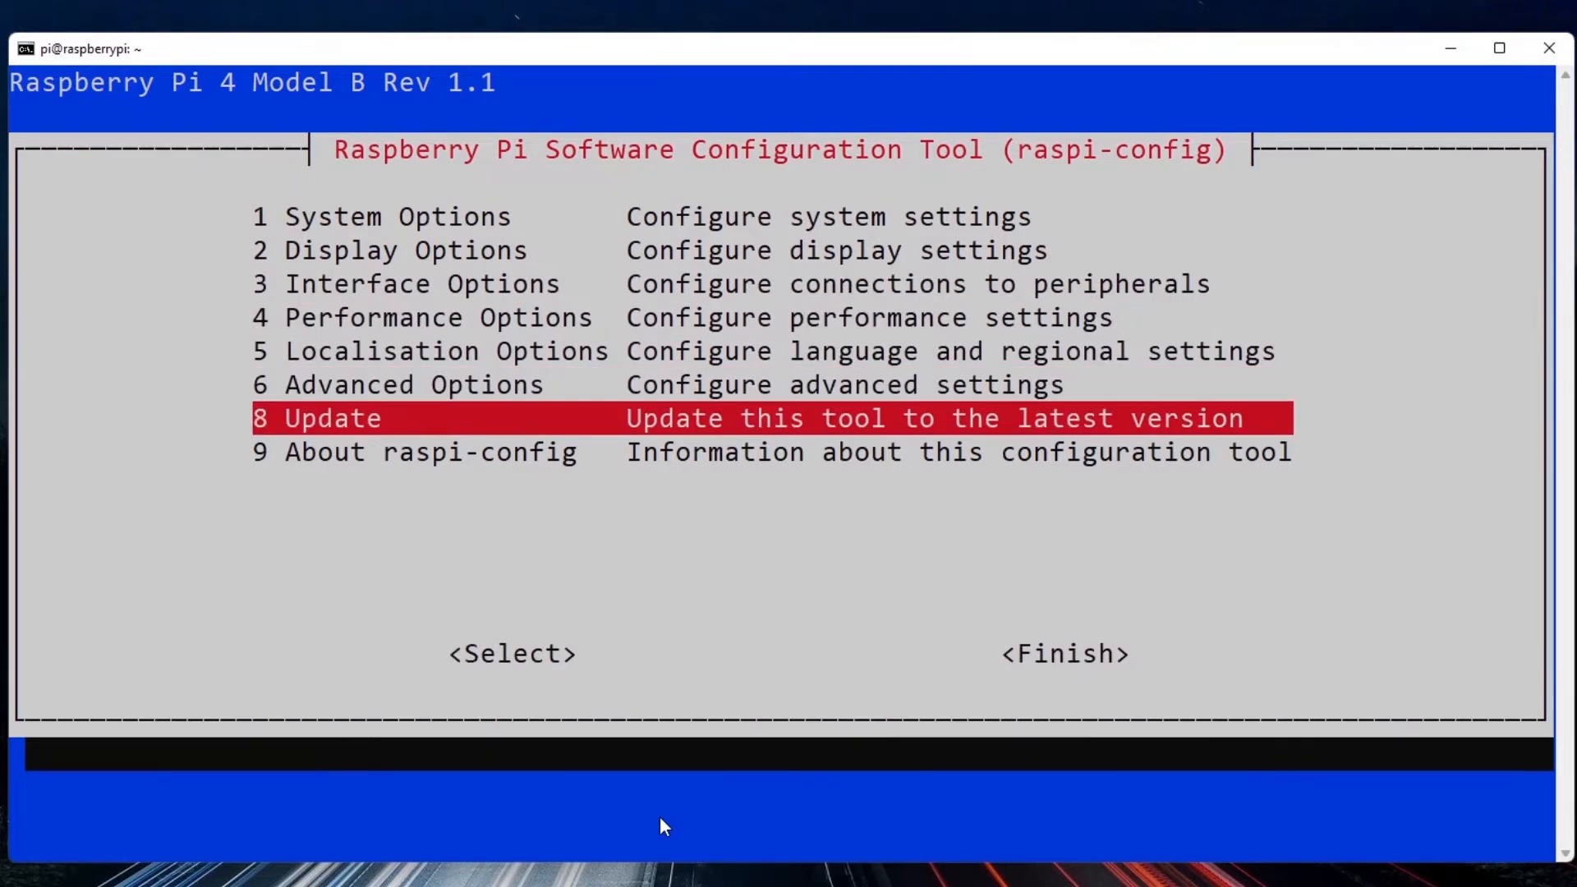
Enable the VNC server under Interface Options in the configuration tool and return to its main menu.
key(Up)
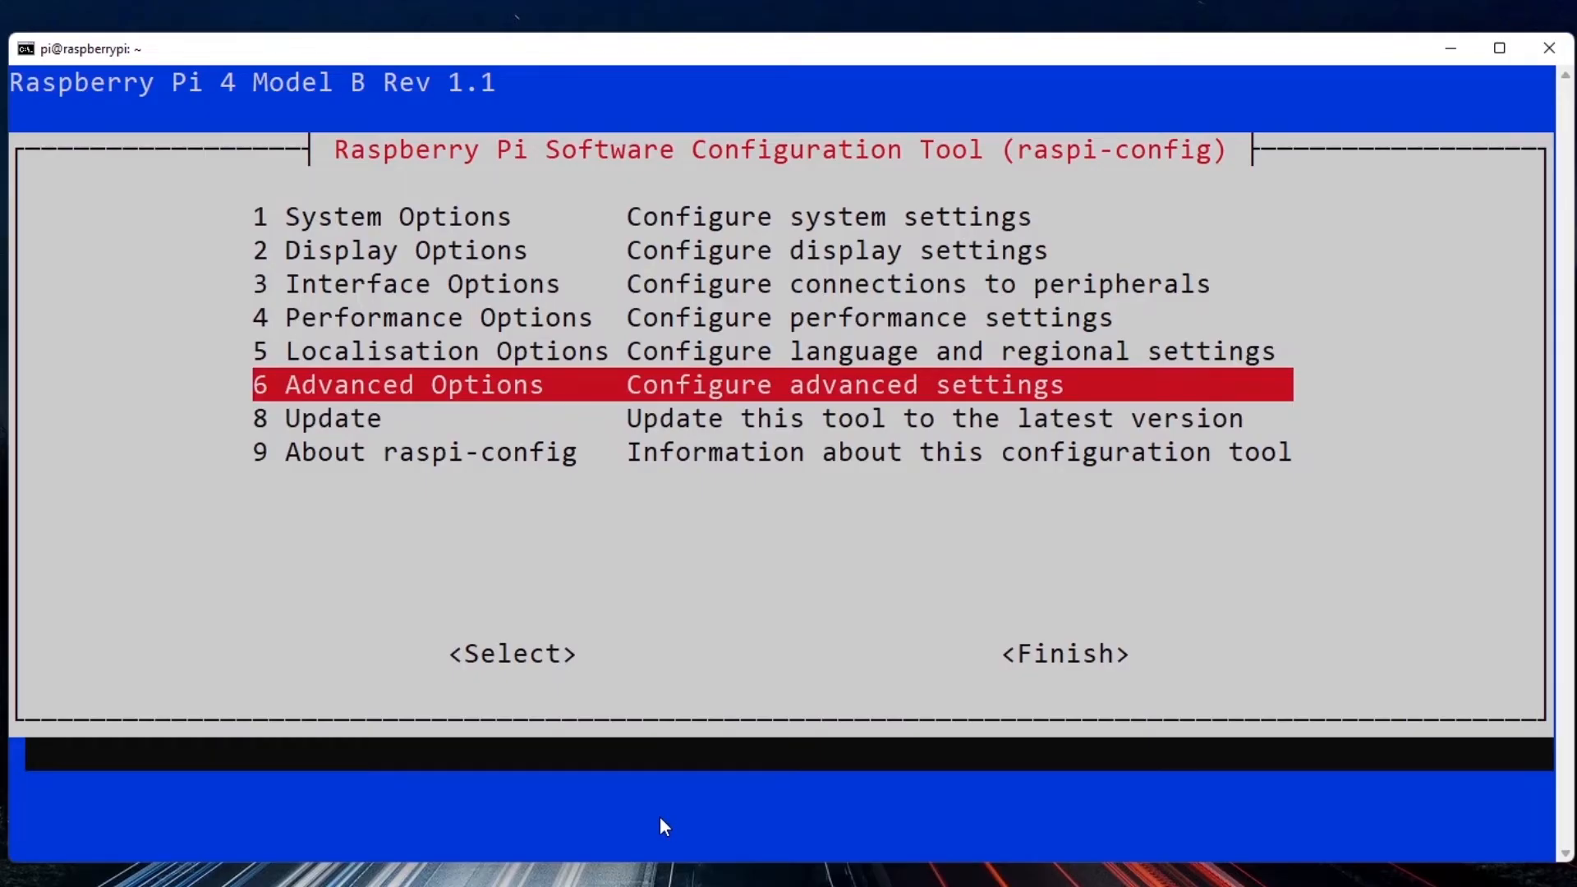
key(Up)
key(Up)
key(Up)
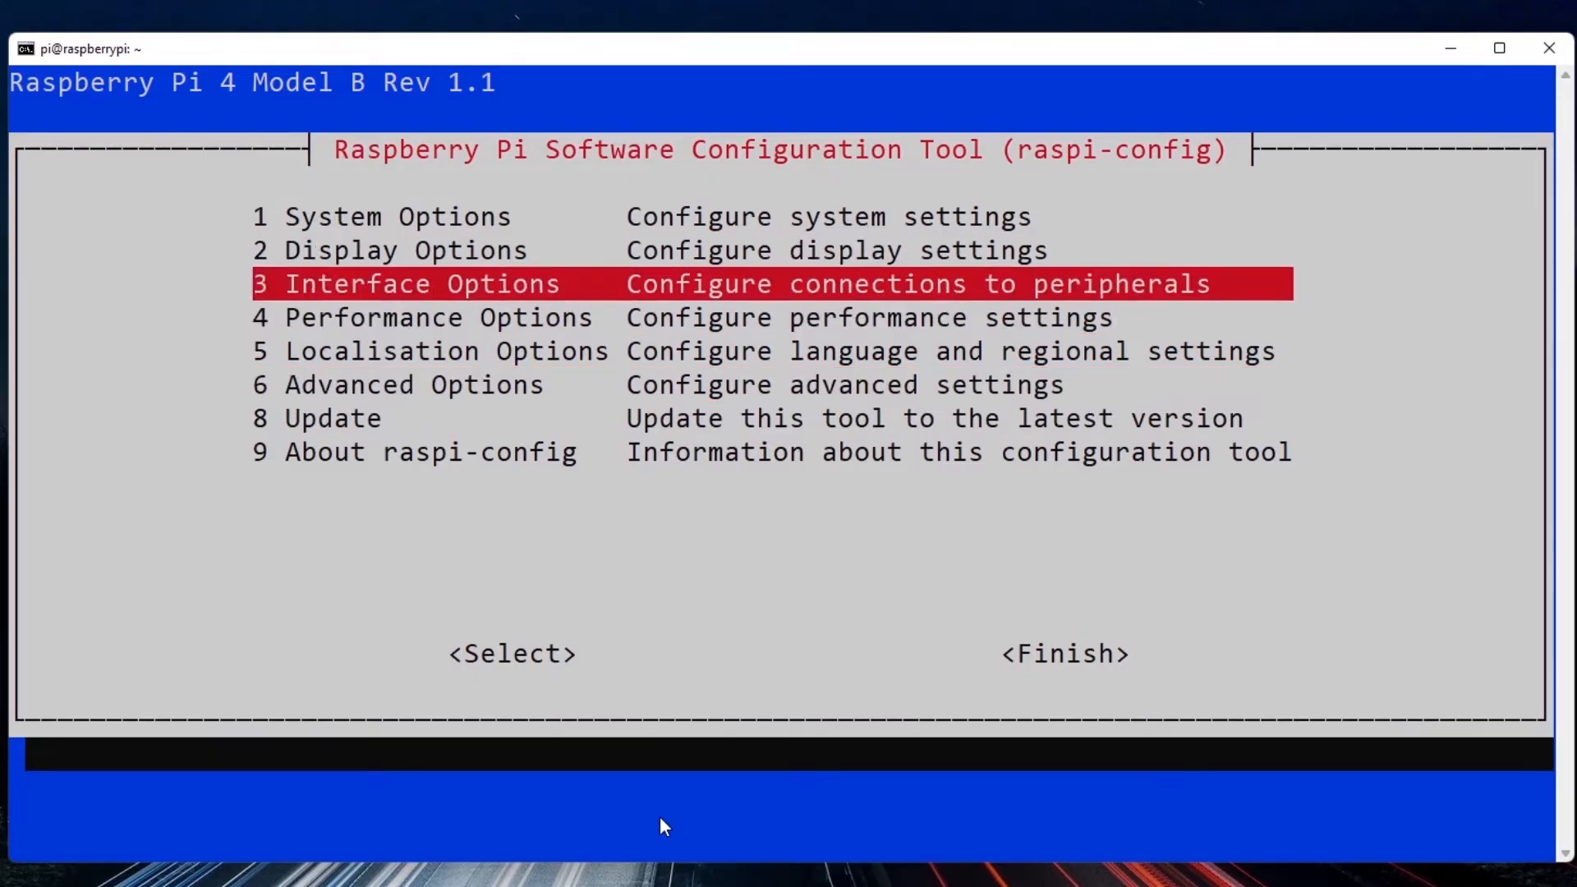
key(Return)
key(Down)
key(Down)
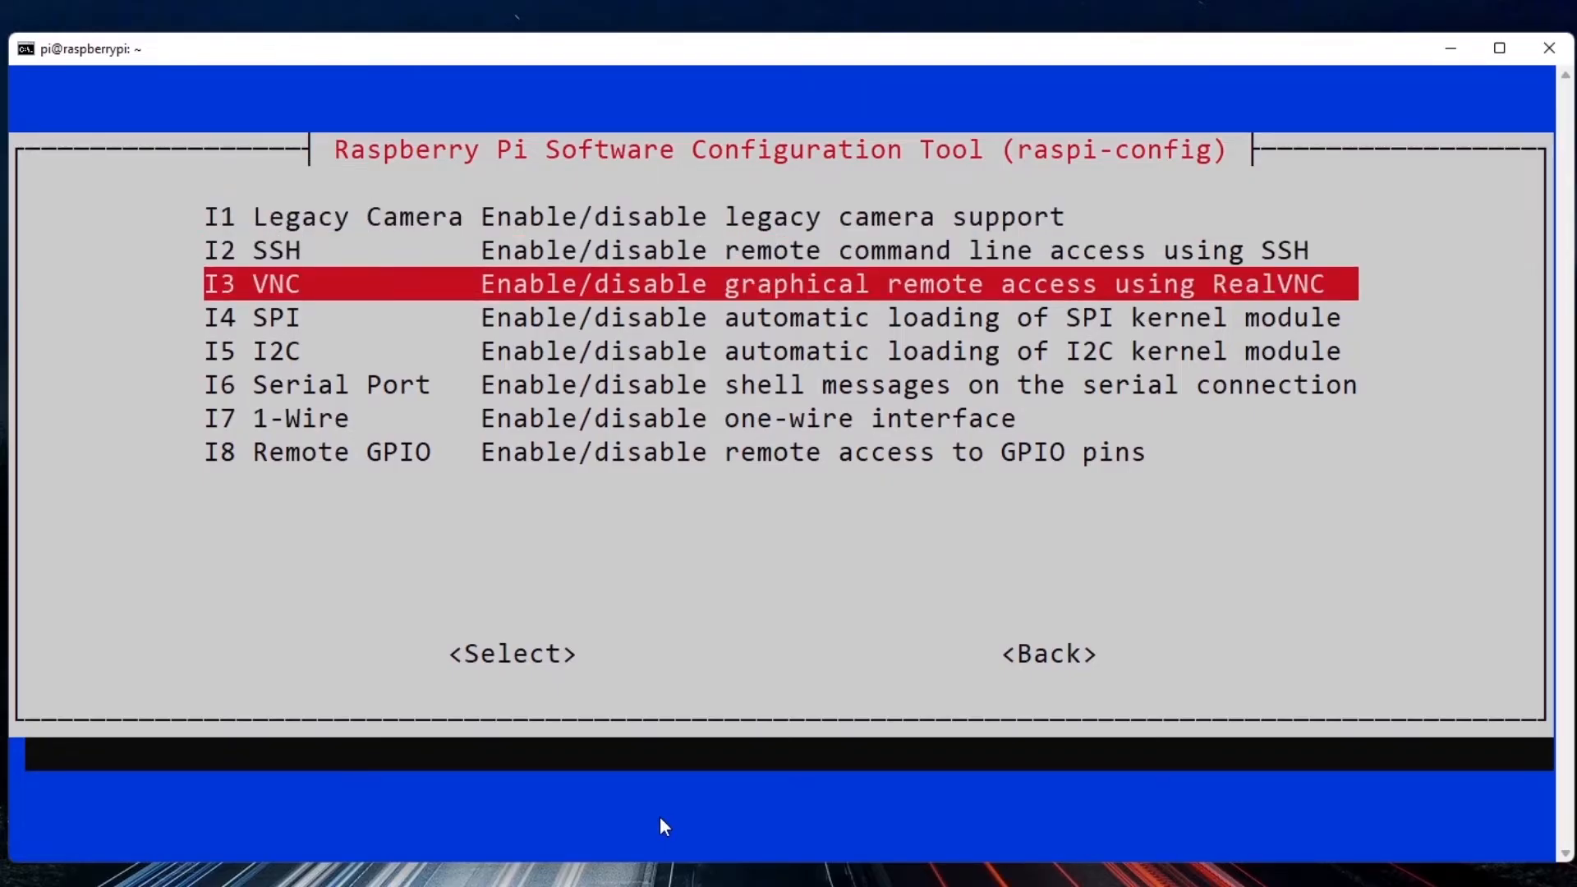
key(Return)
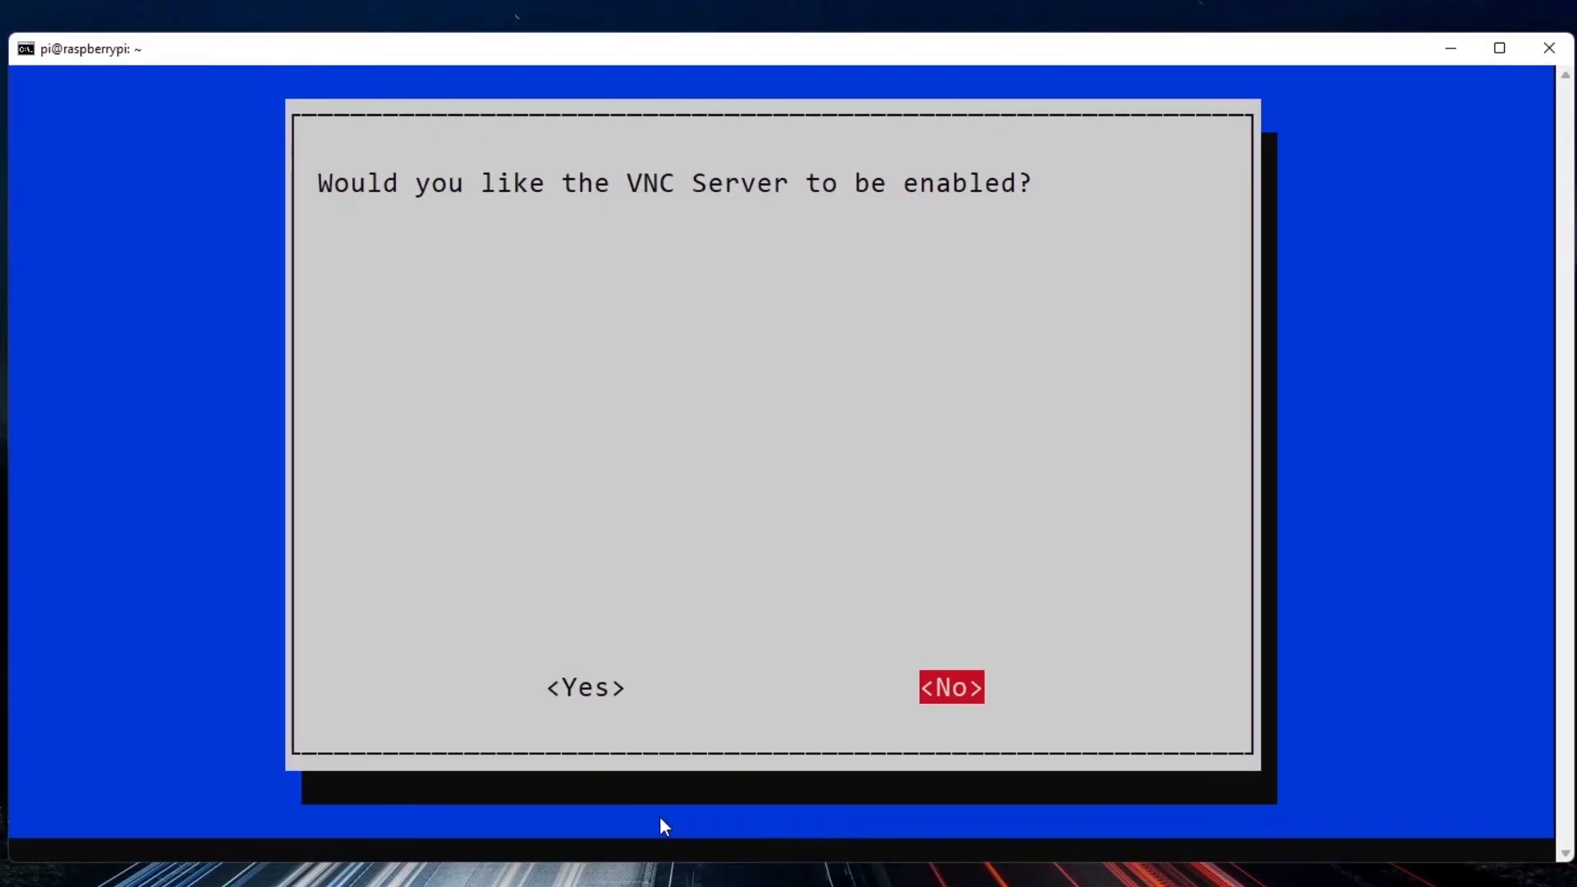
key(Left)
key(Return)
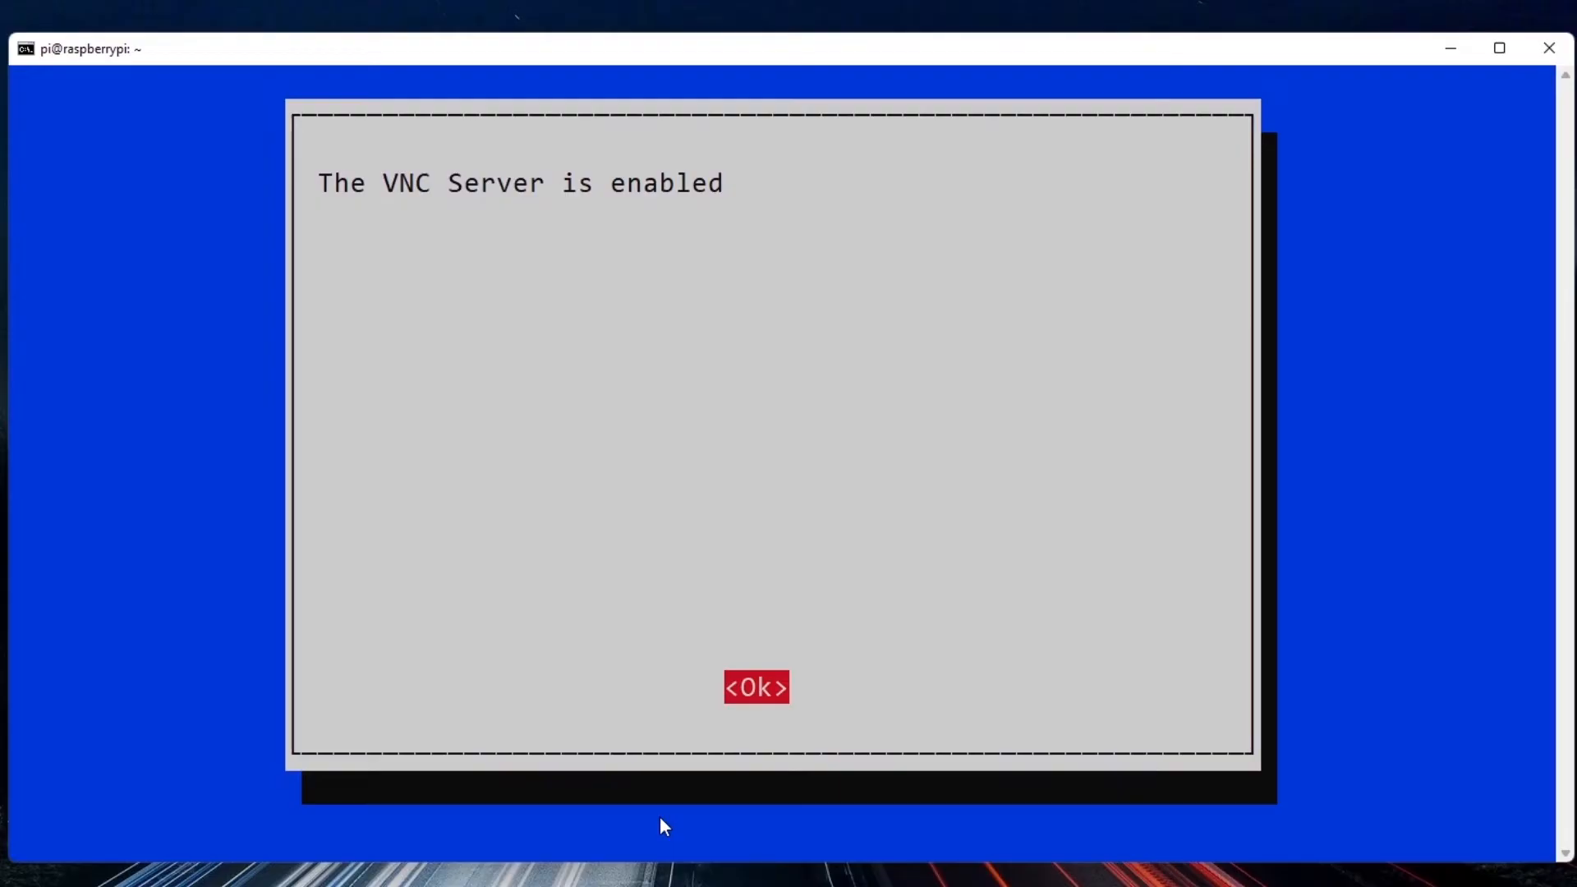
key(Return)
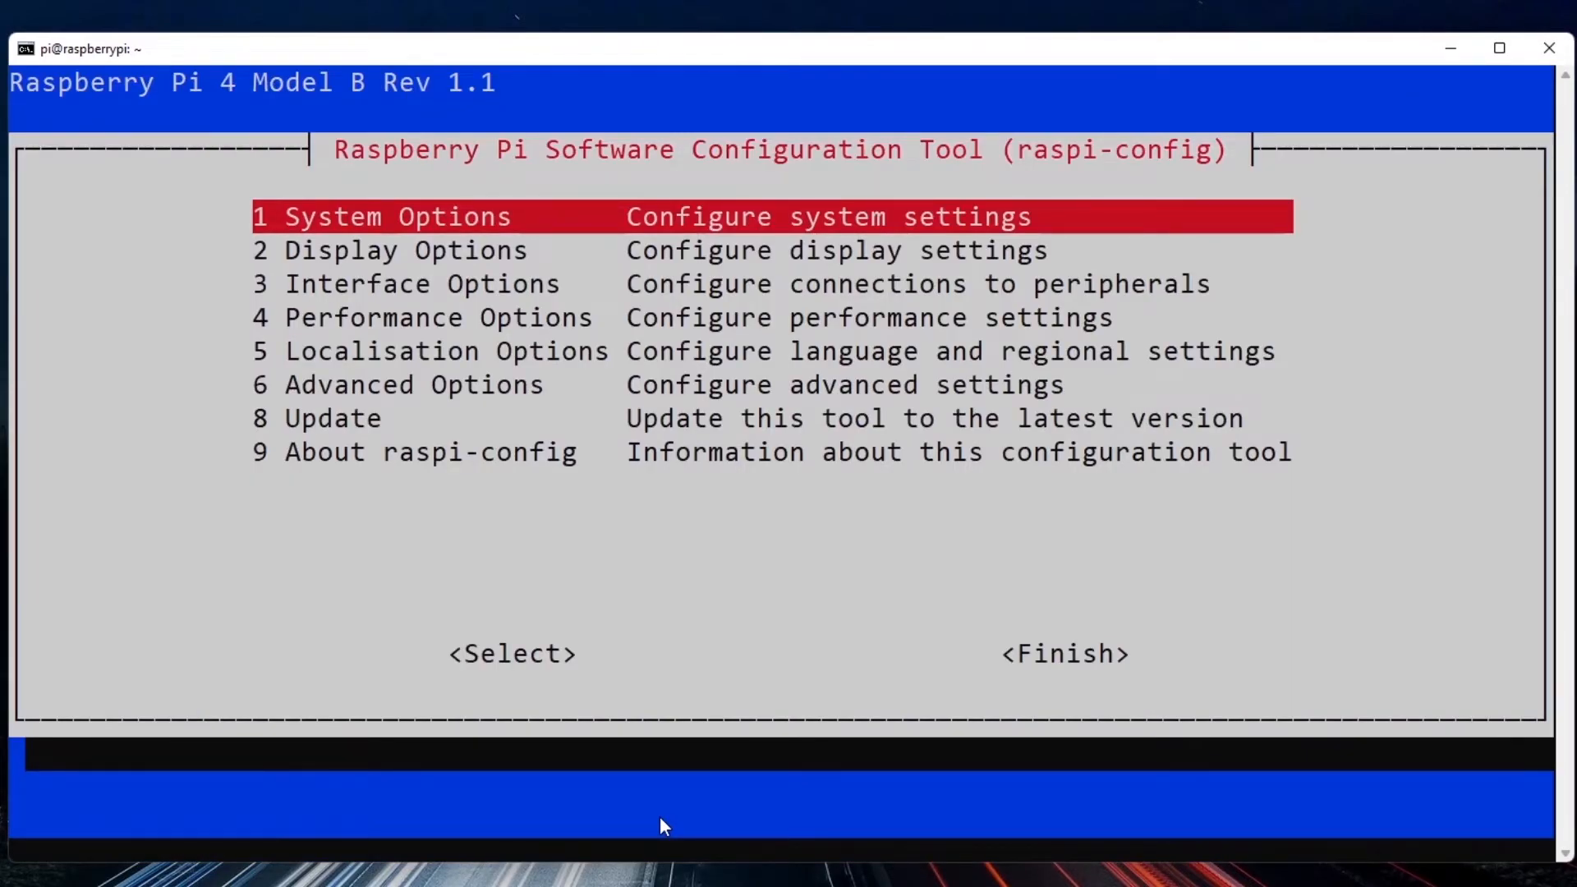
Finish the configuration tool and restart the Raspberry Pi with sudo reboot.
key(Tab)
key(Tab)
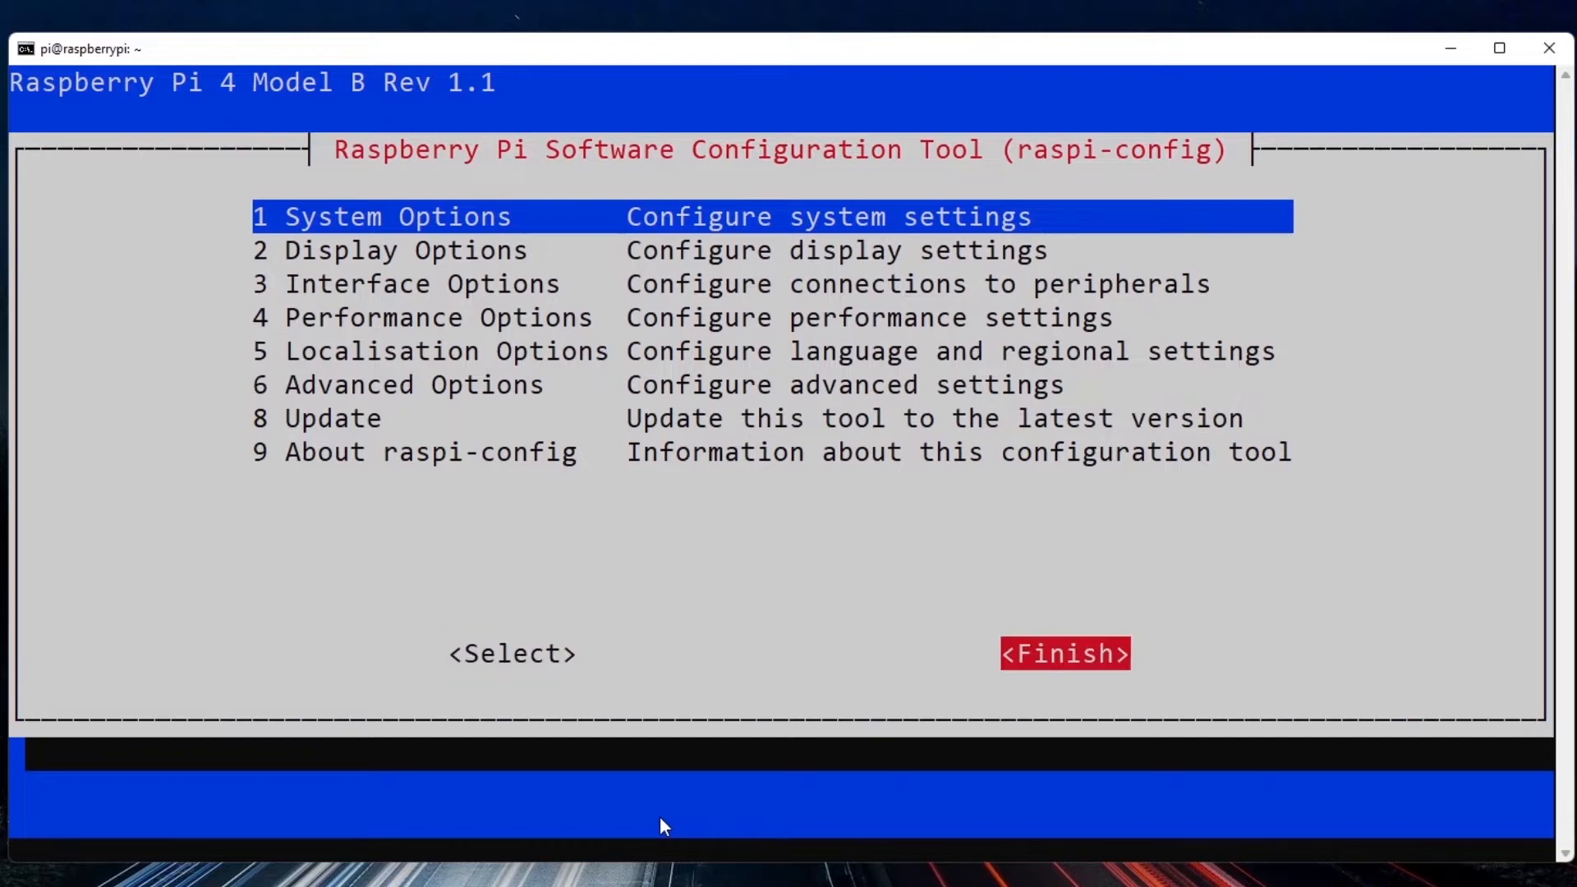
key(Return)
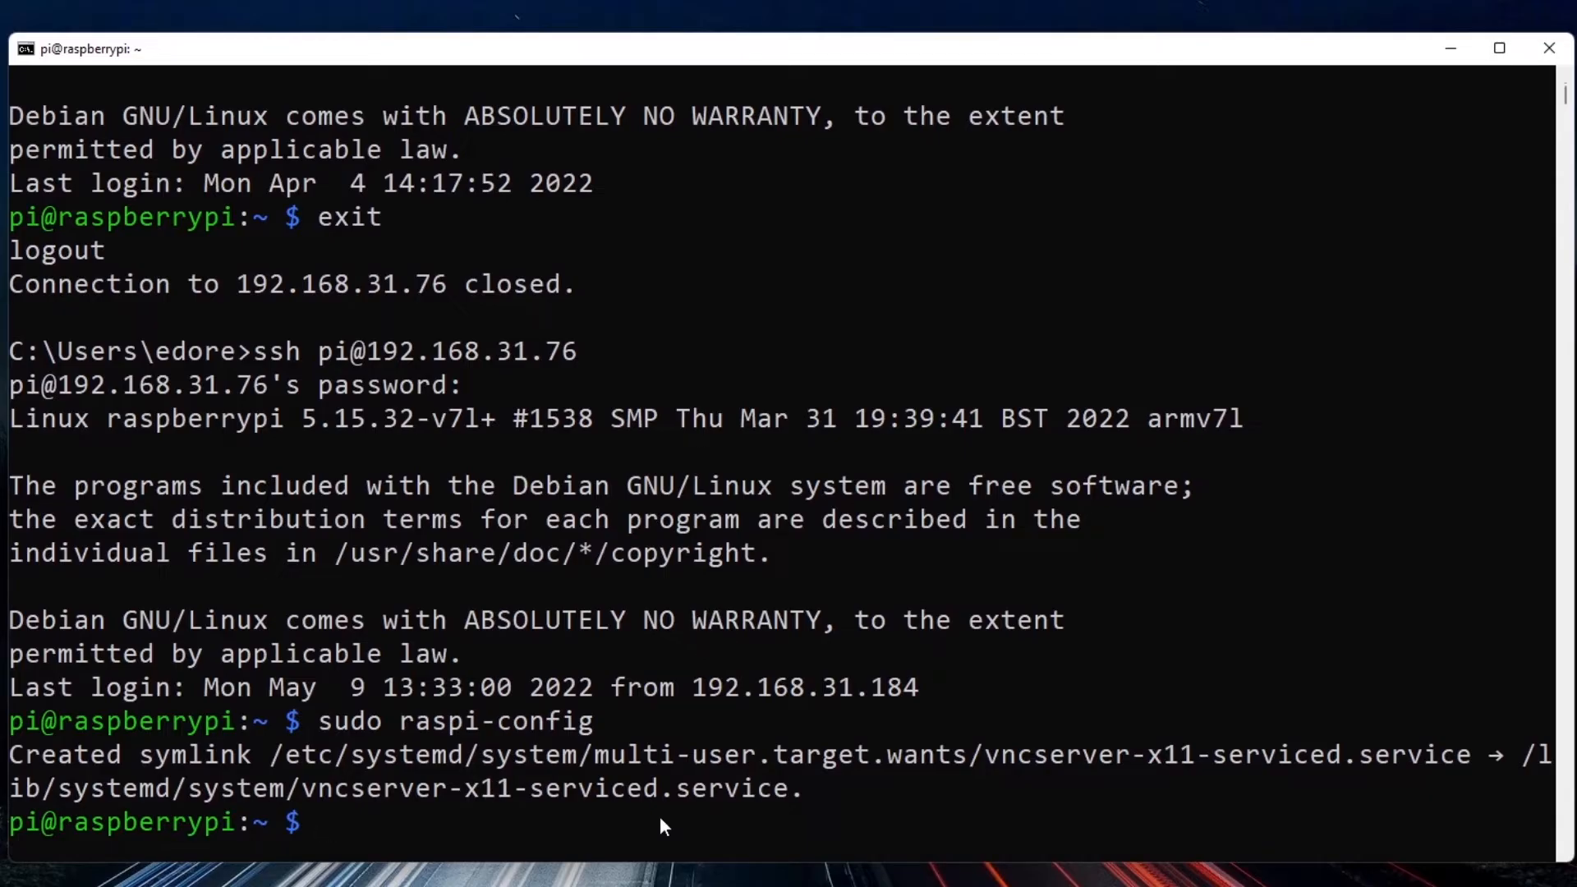
text(sudo reboot)
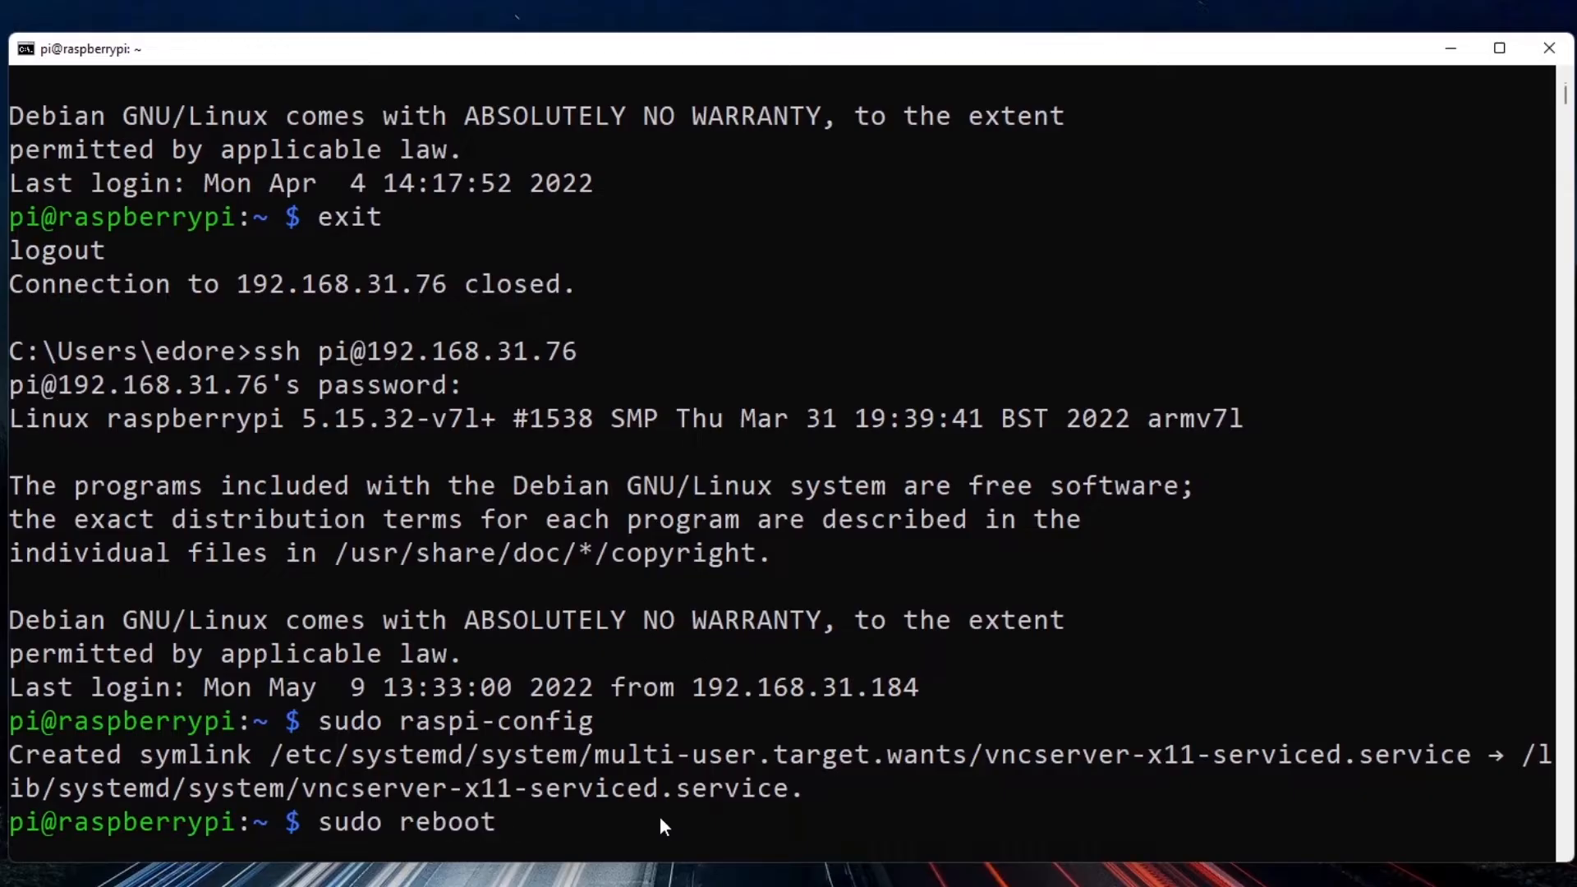
key(Return)
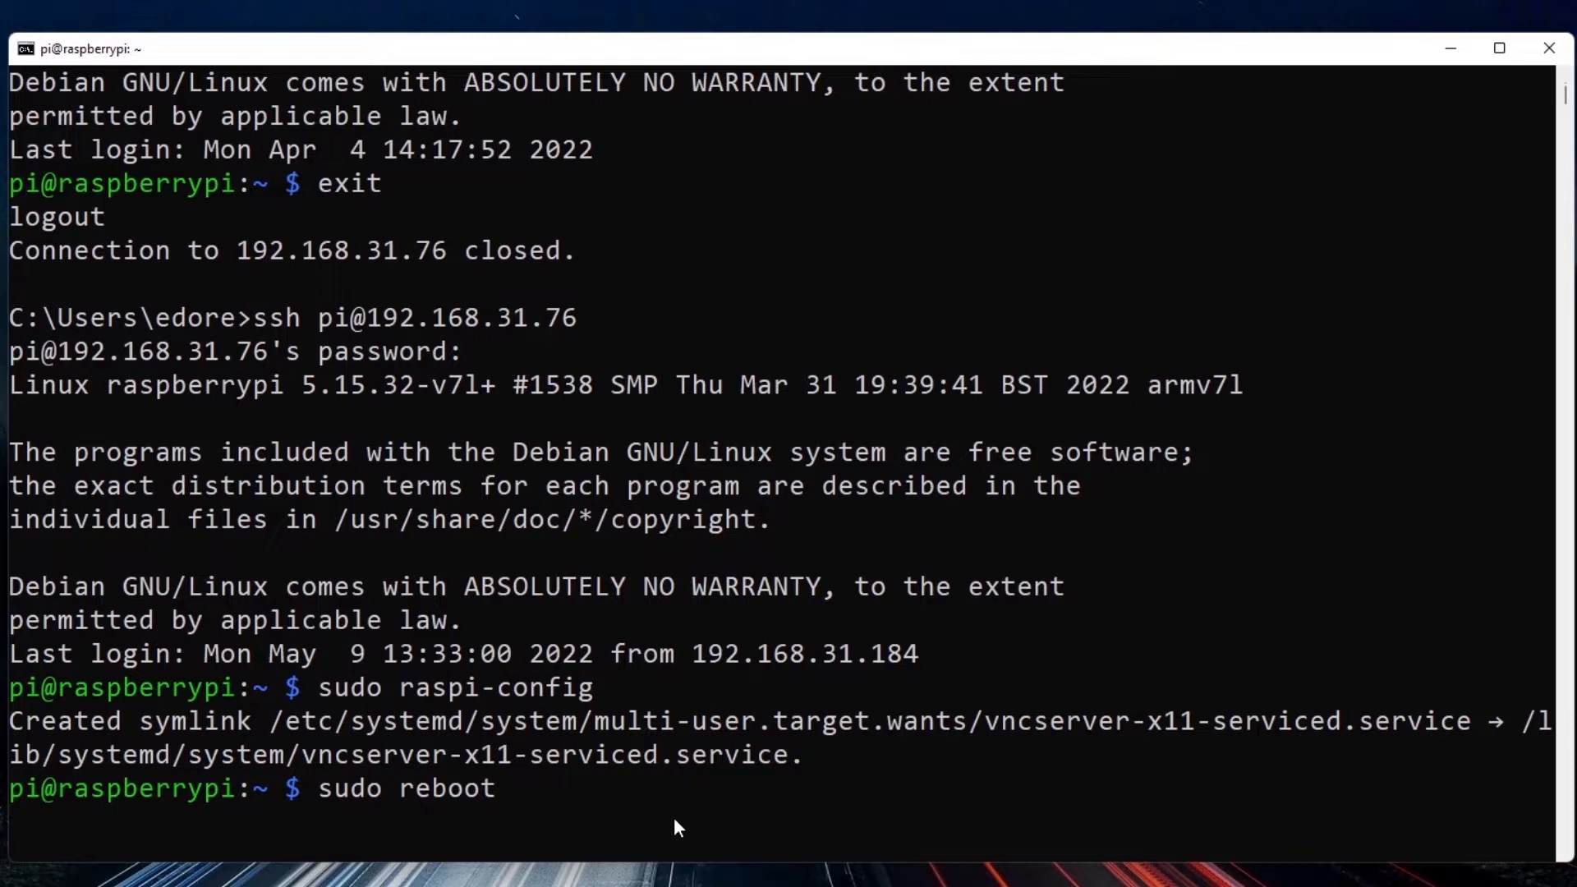
drag(762, 754, 487, 754)
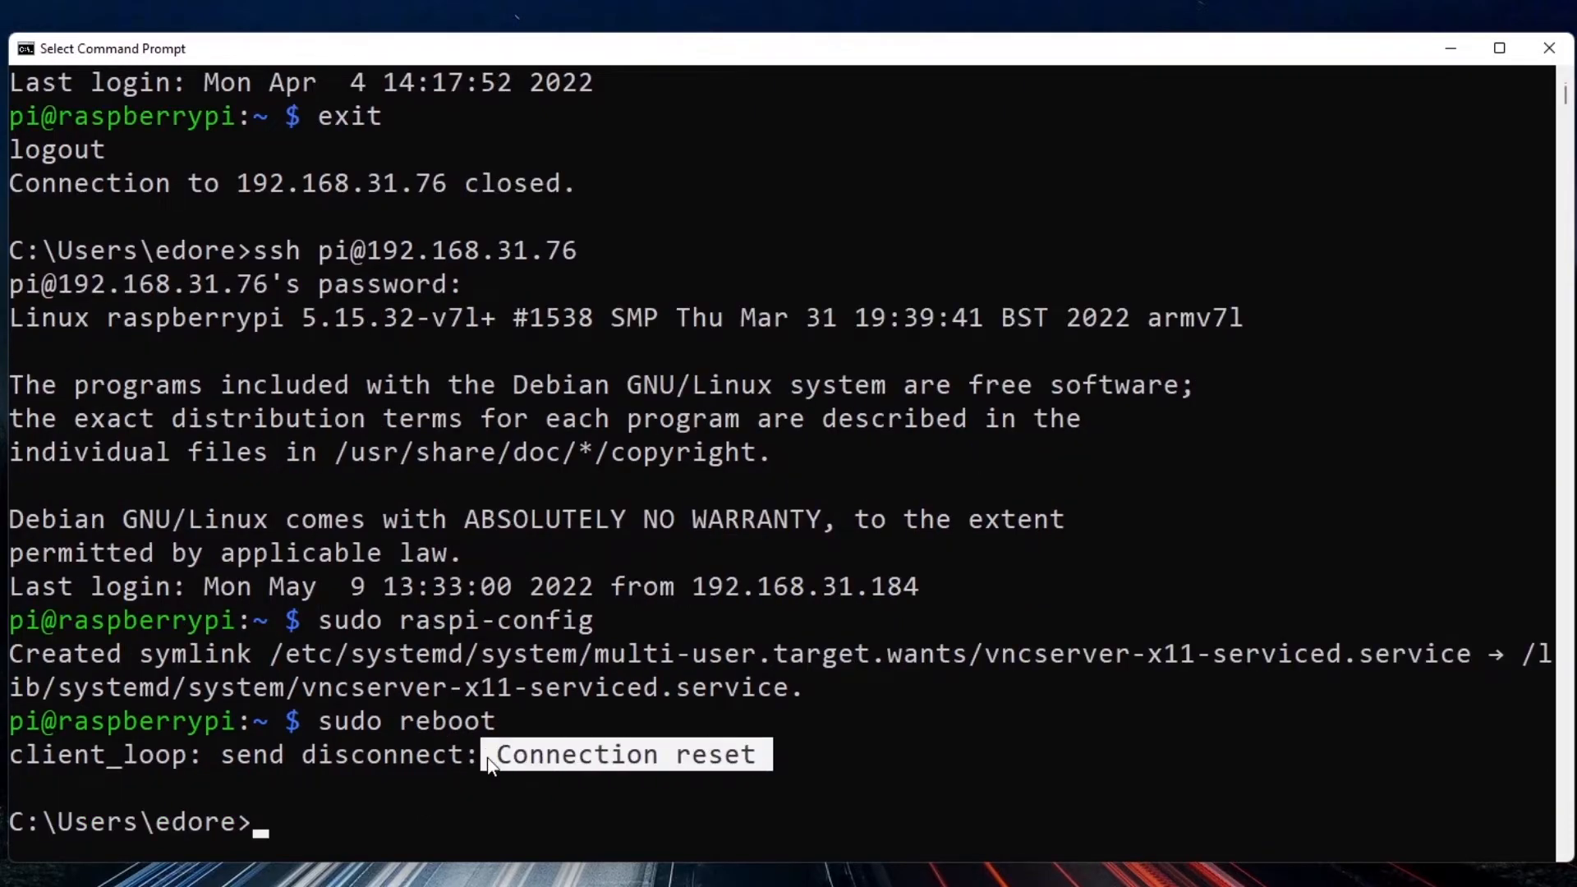
click(487, 754)
click(353, 834)
click(268, 821)
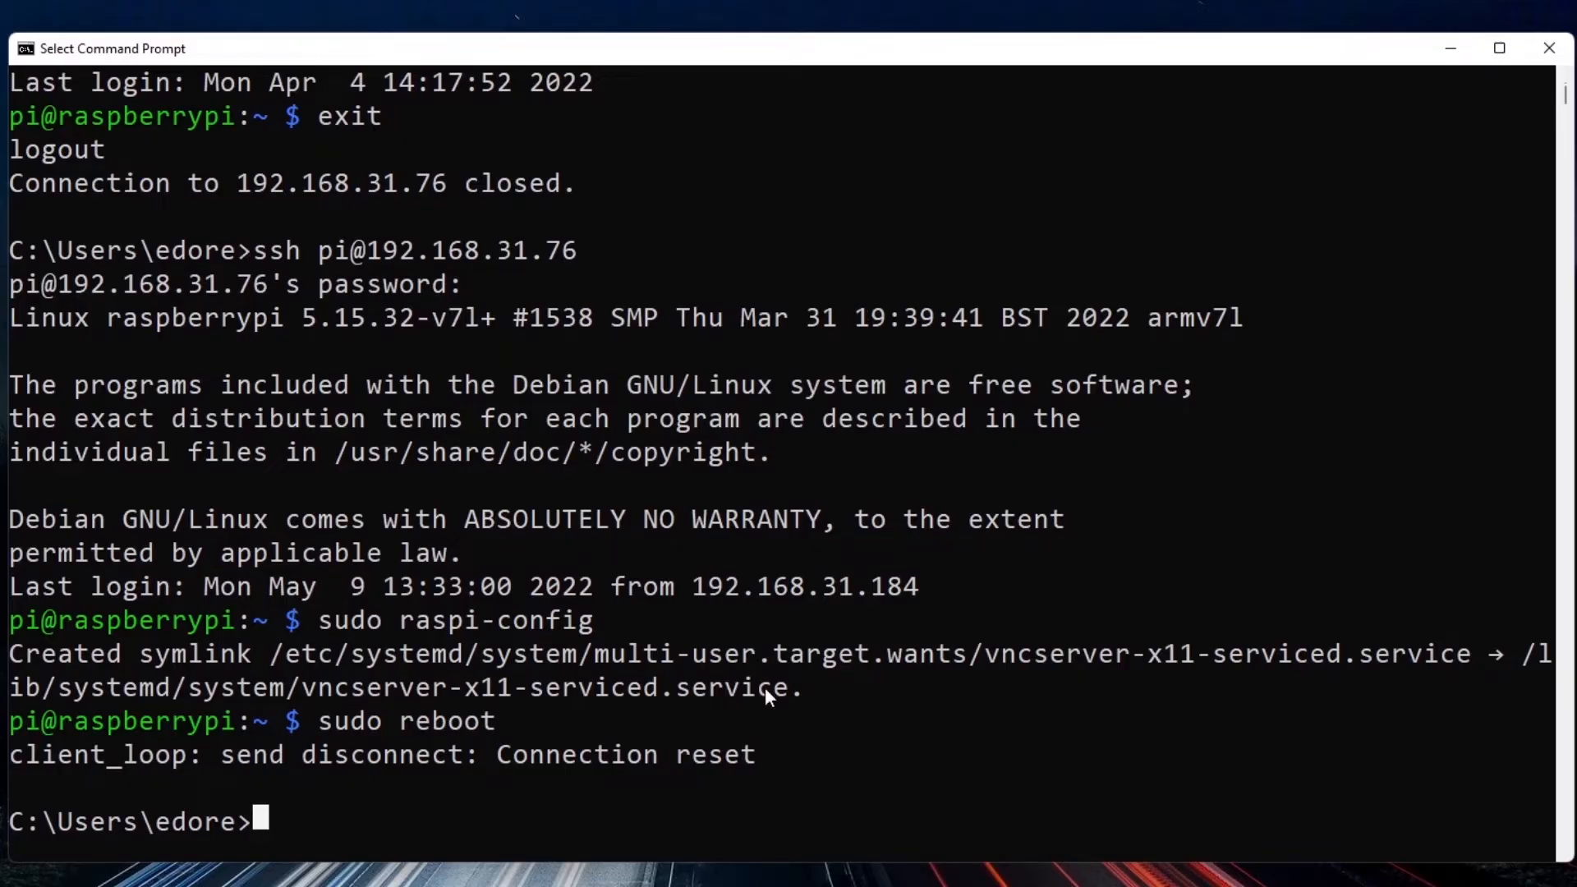
key(Up)
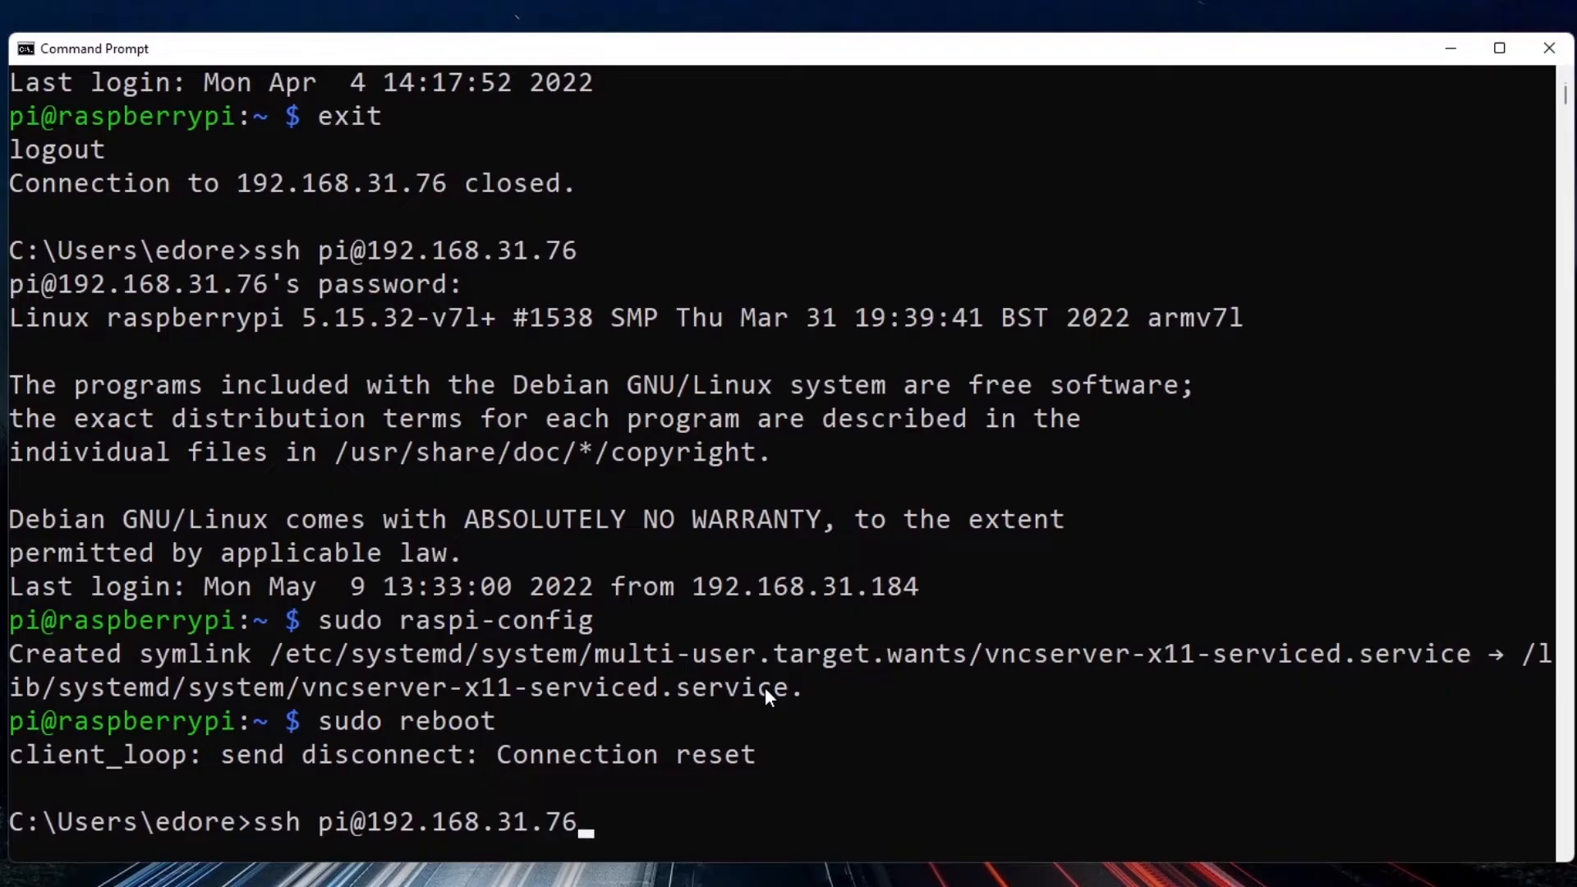
drag(254, 820, 579, 821)
click(594, 822)
key(Return)
key(Return)
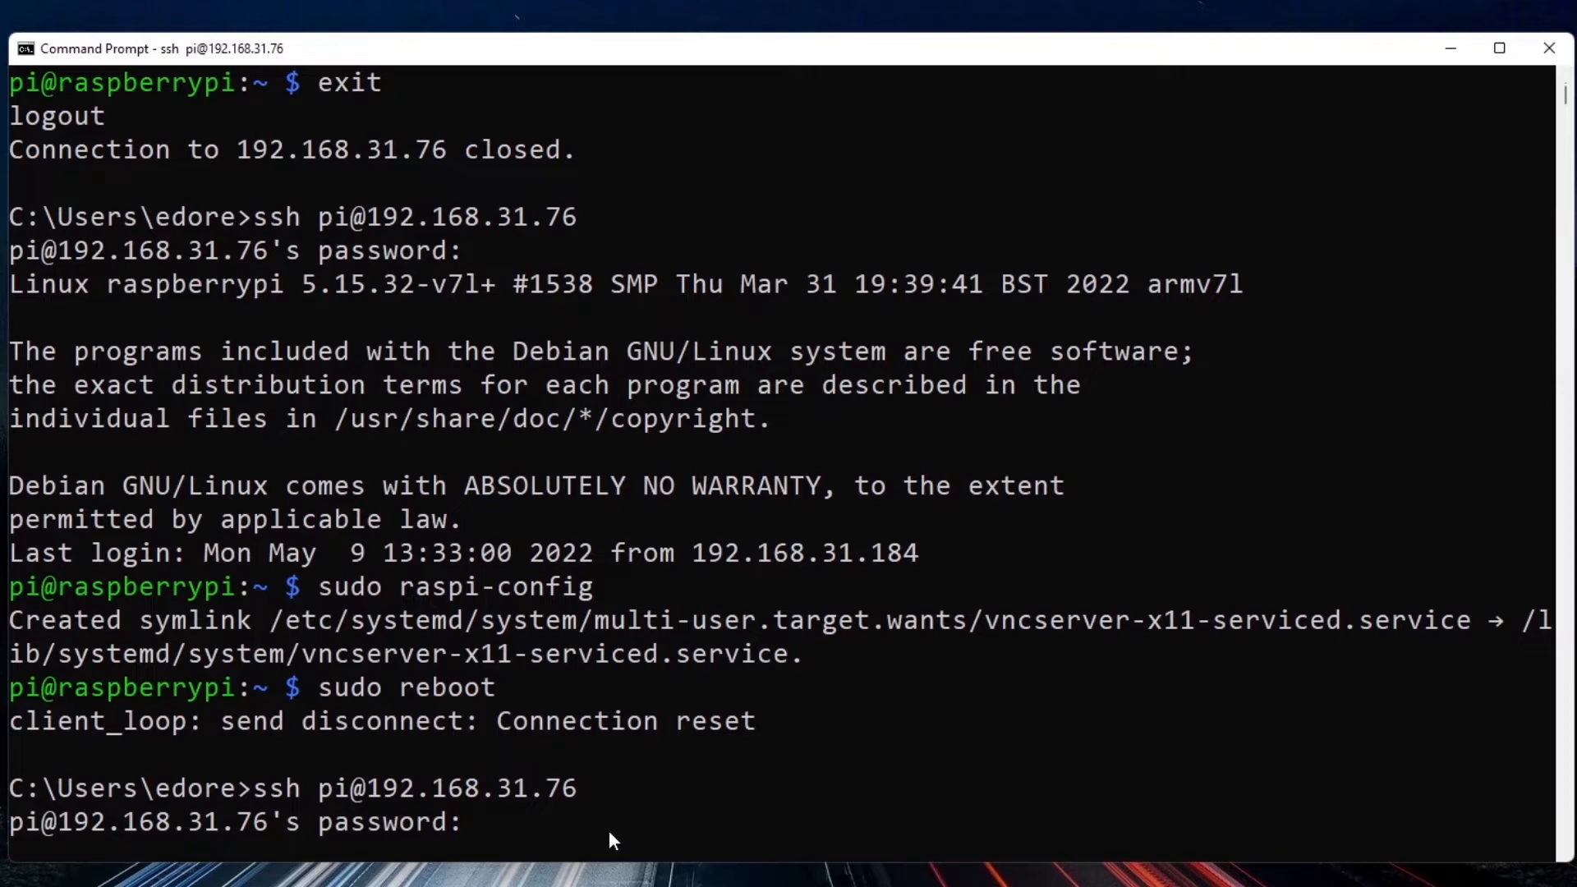
key(Return)
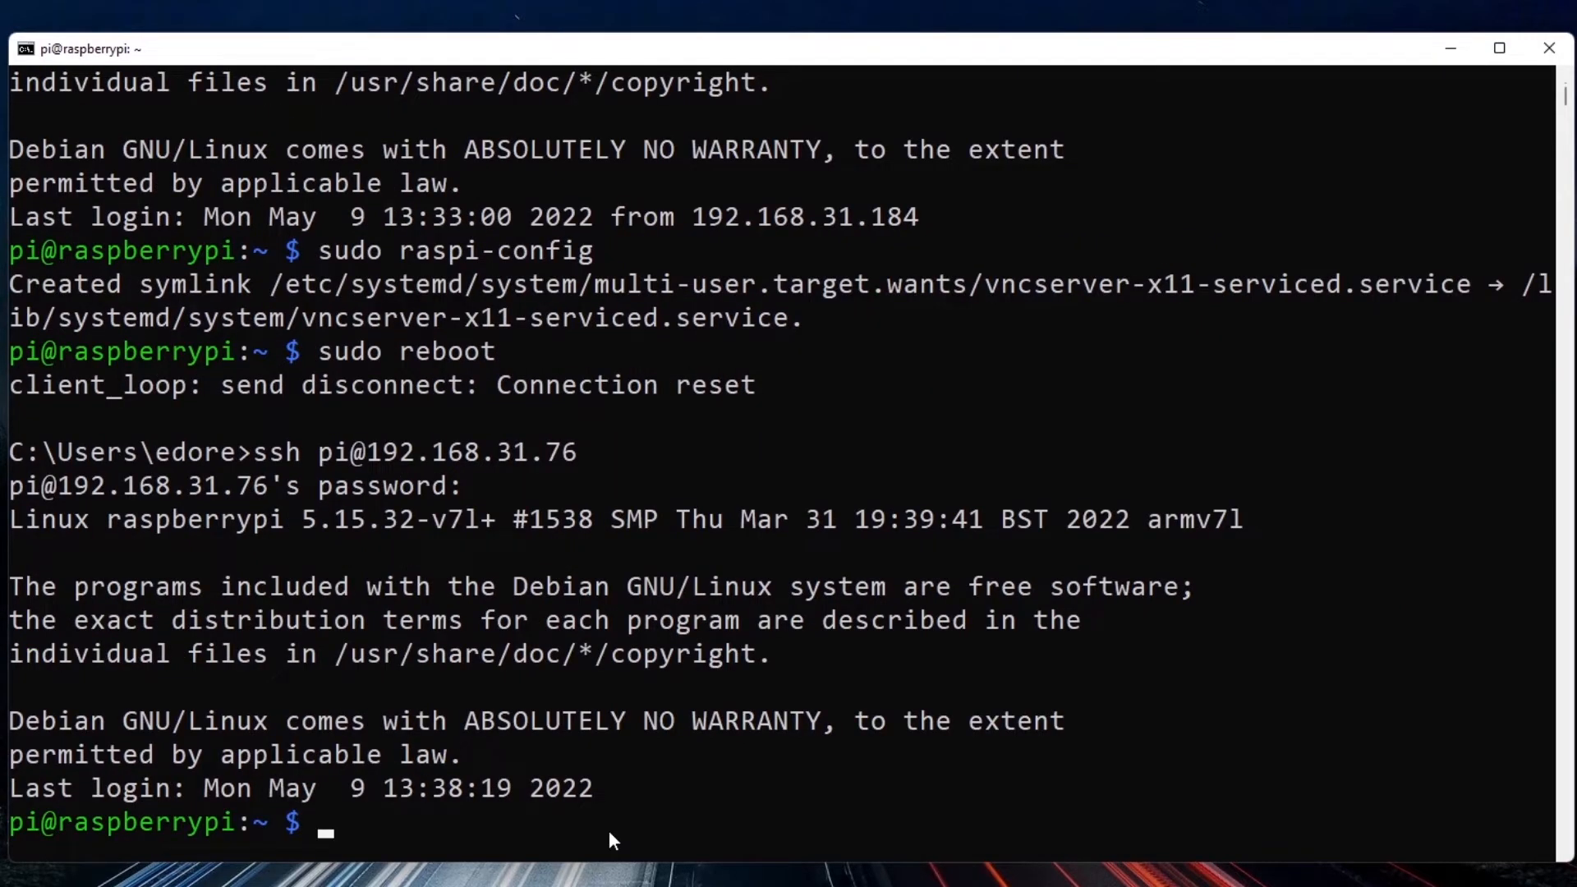
Run sudo raspi-config and open the System Options in the configuration tool.
text(sudo raspi-config)
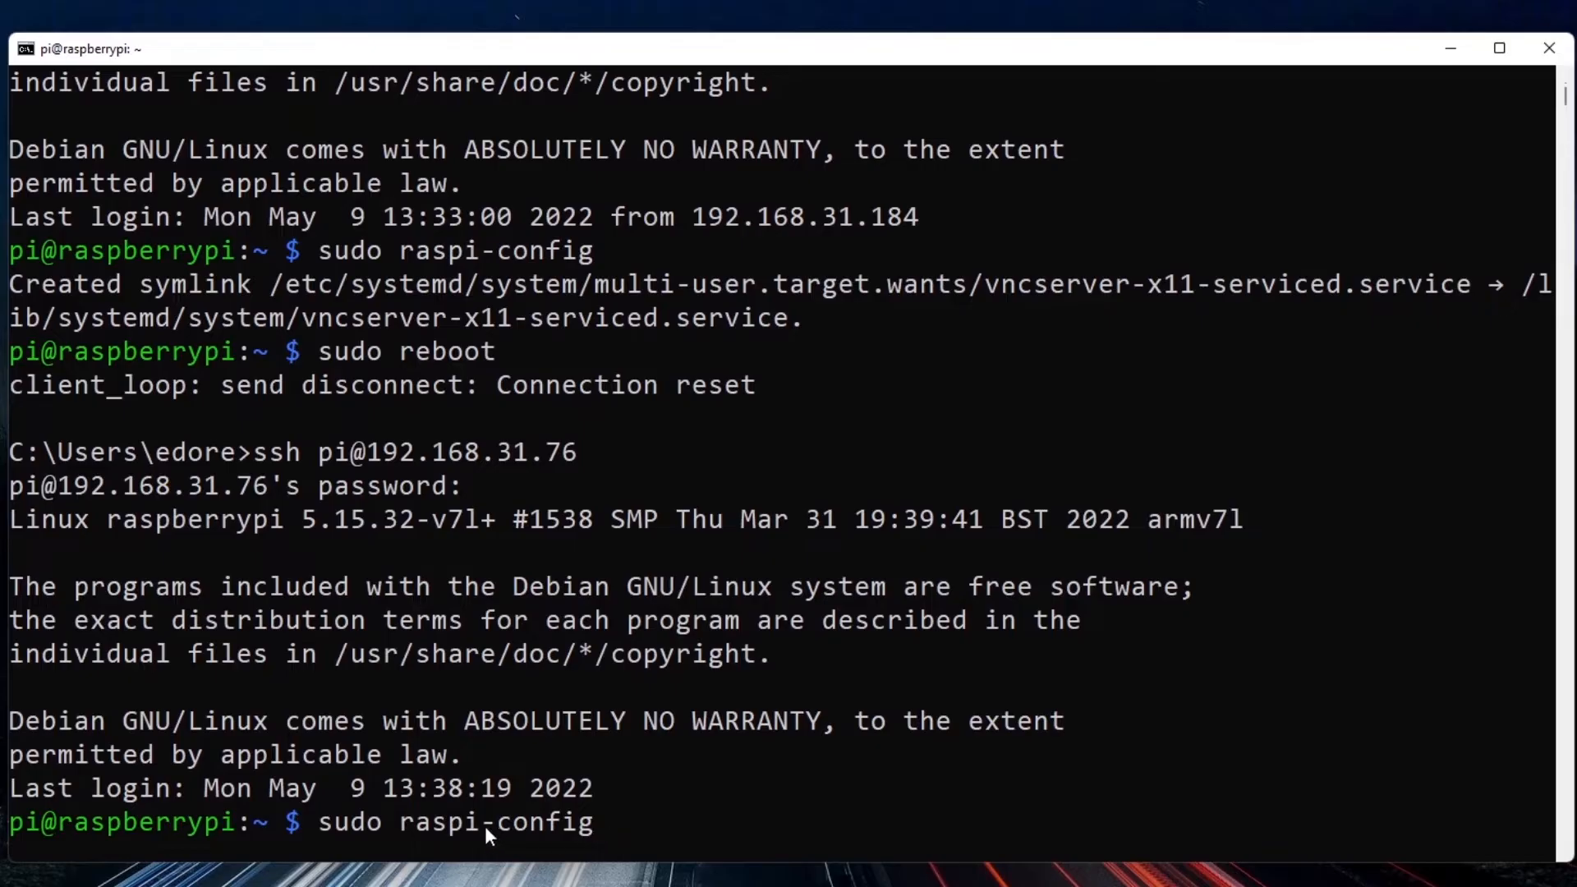
key(Return)
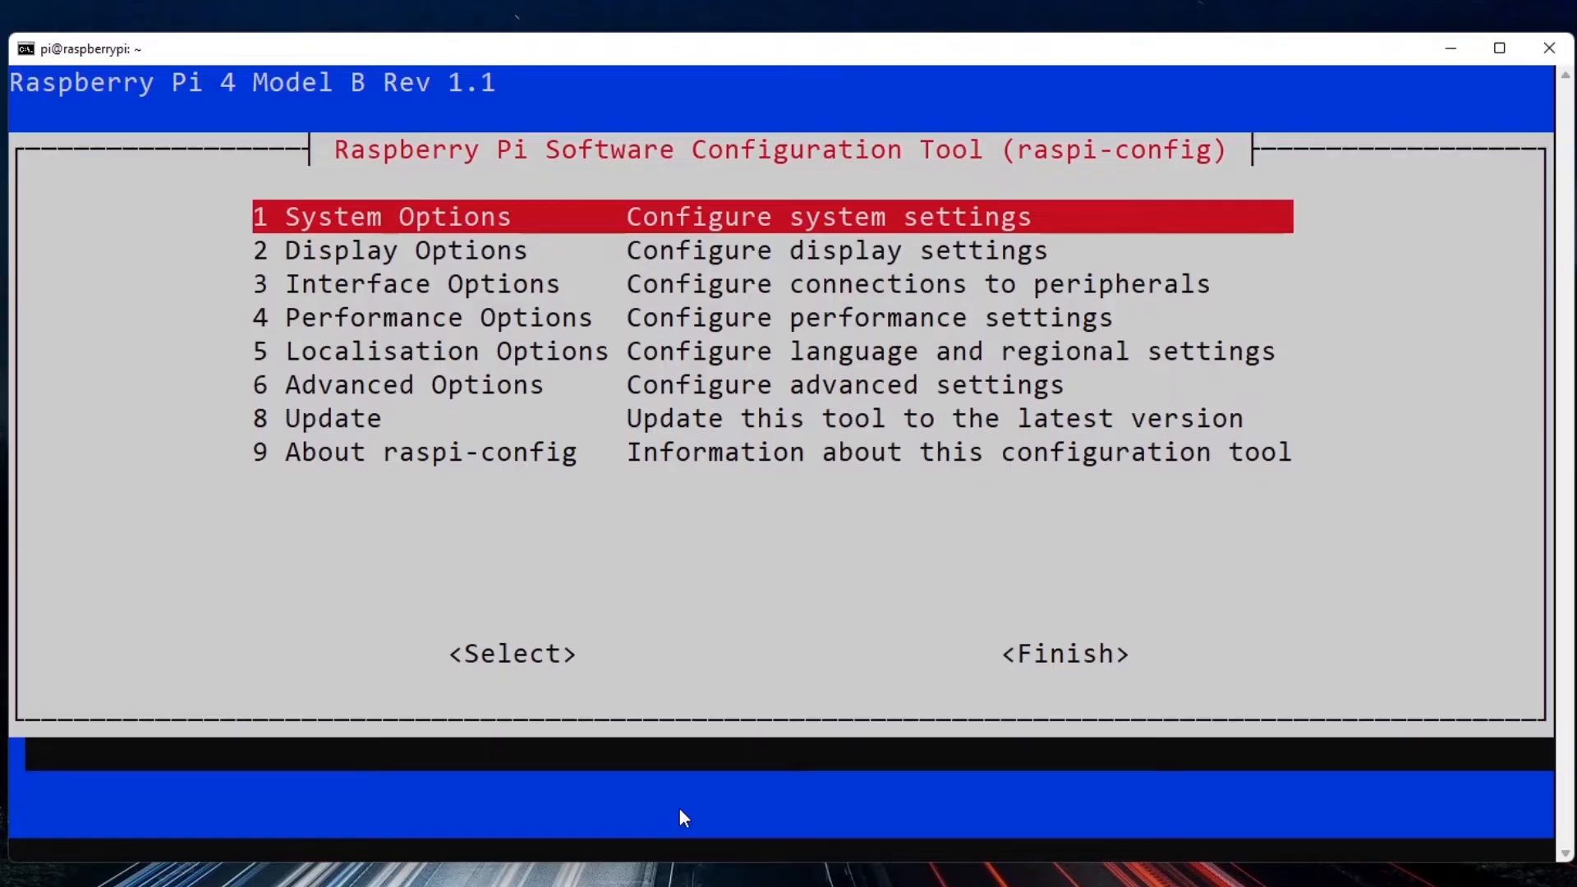
key(Return)
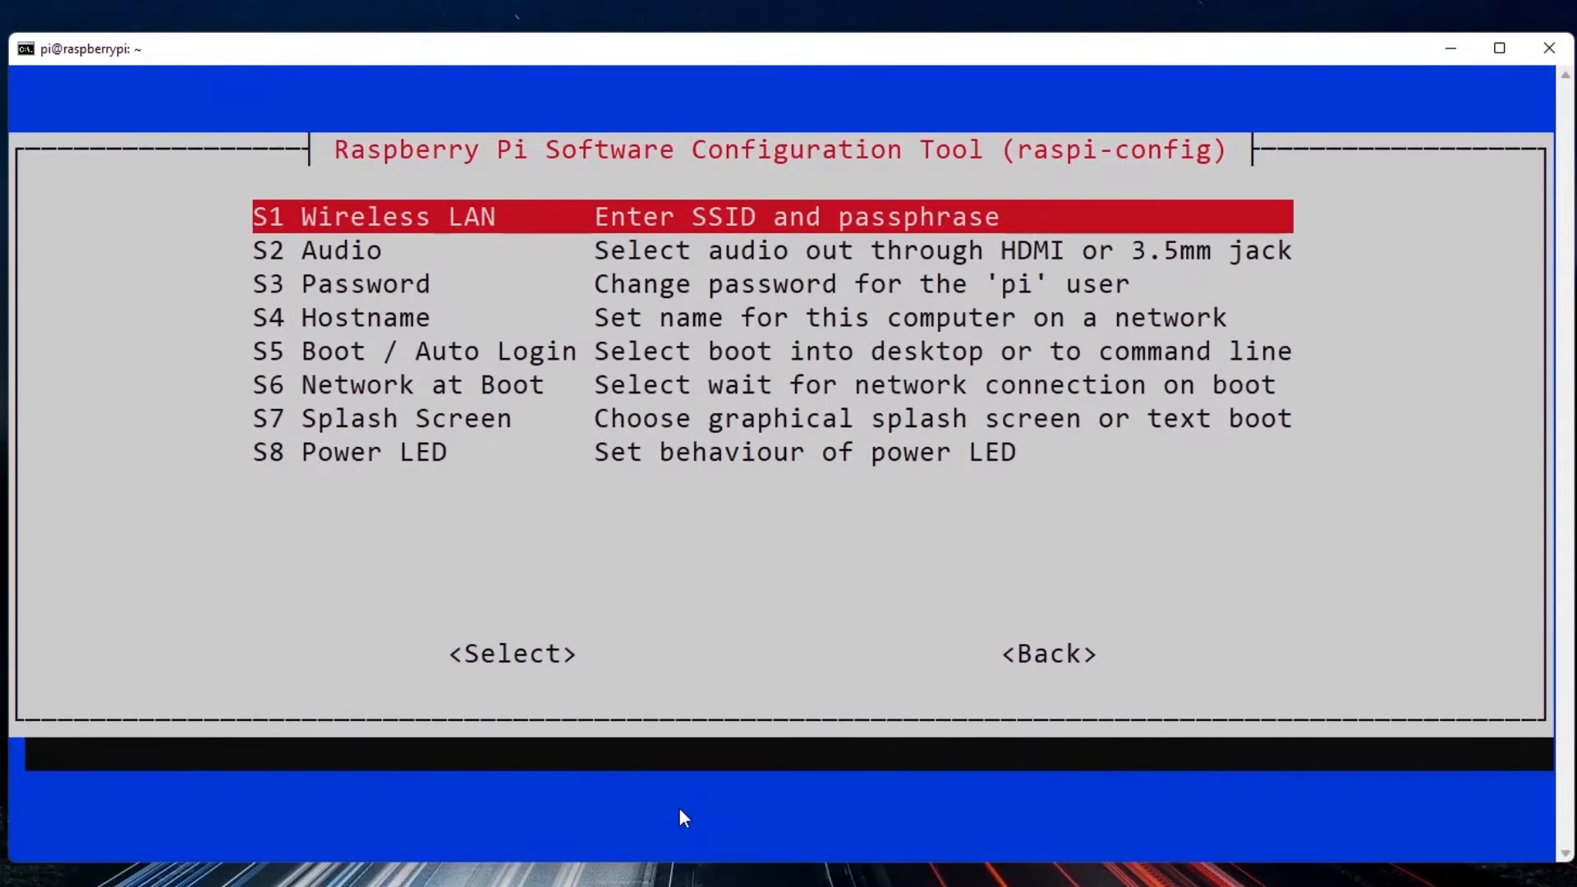
Set Boot / Auto Login to B4 Desktop Autologin so the Pi starts in the desktop GUI logged in as 'pi'.
key(Down)
key(Down)
key(Down)
key(Down)
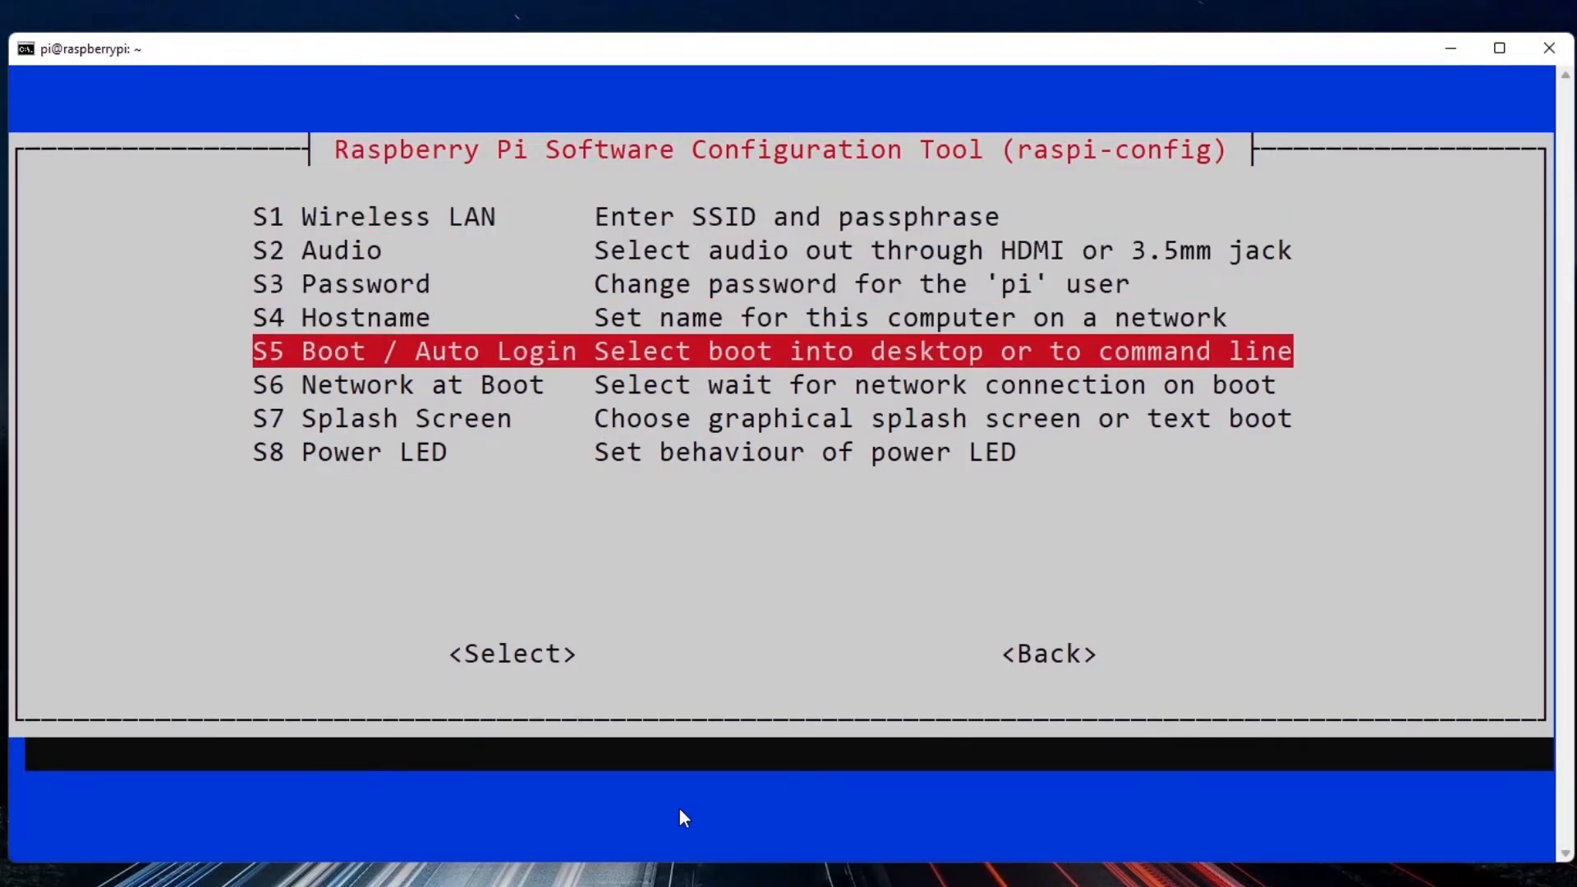
key(Return)
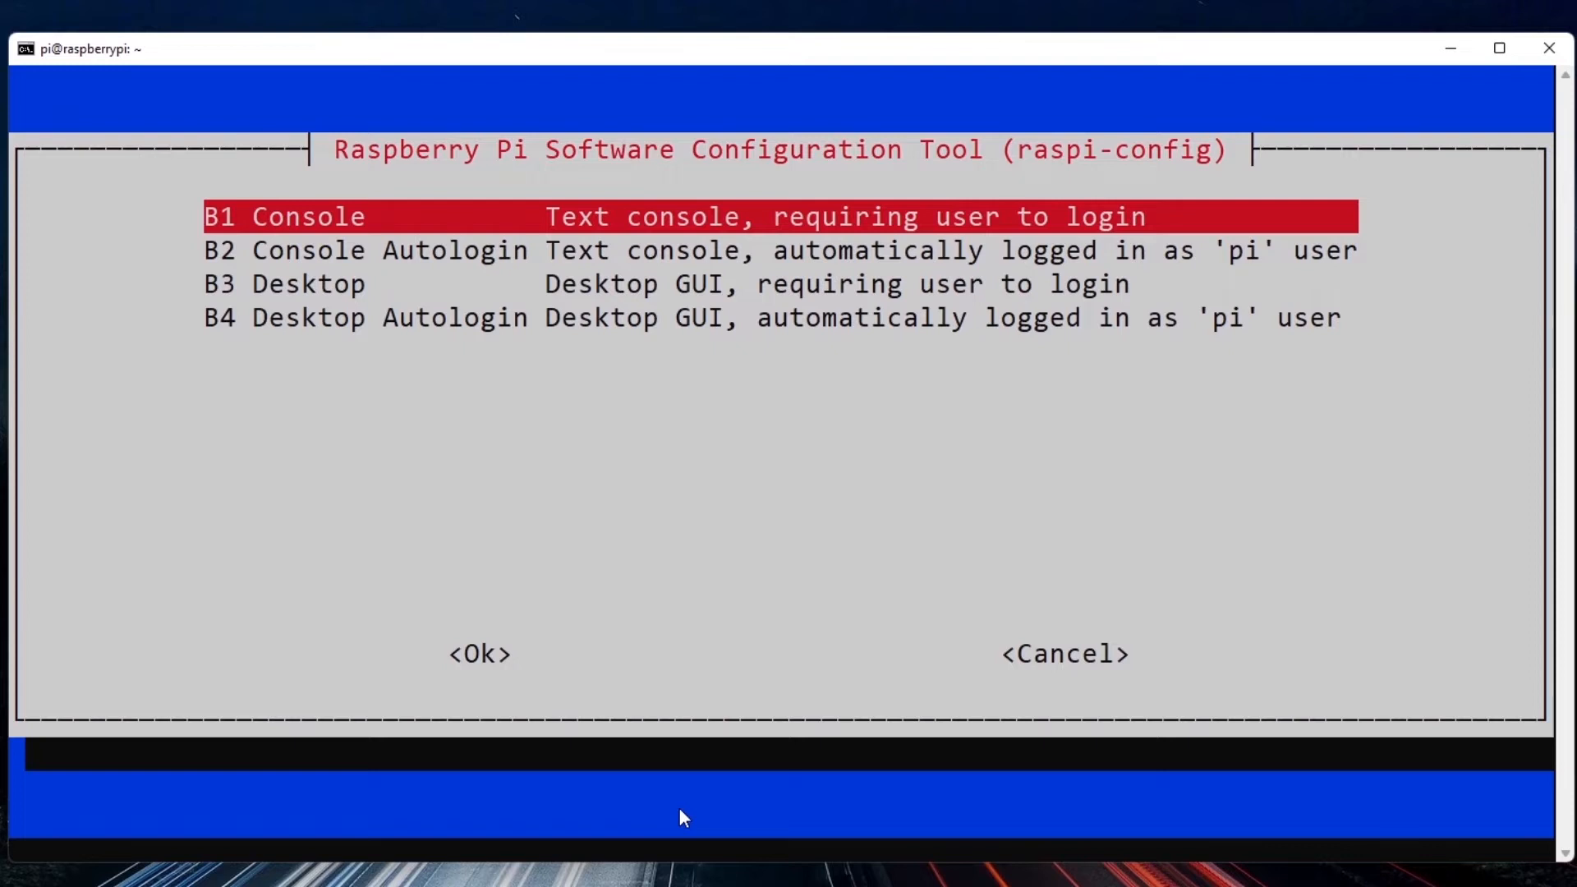
key(Down)
key(Down)
key(Down)
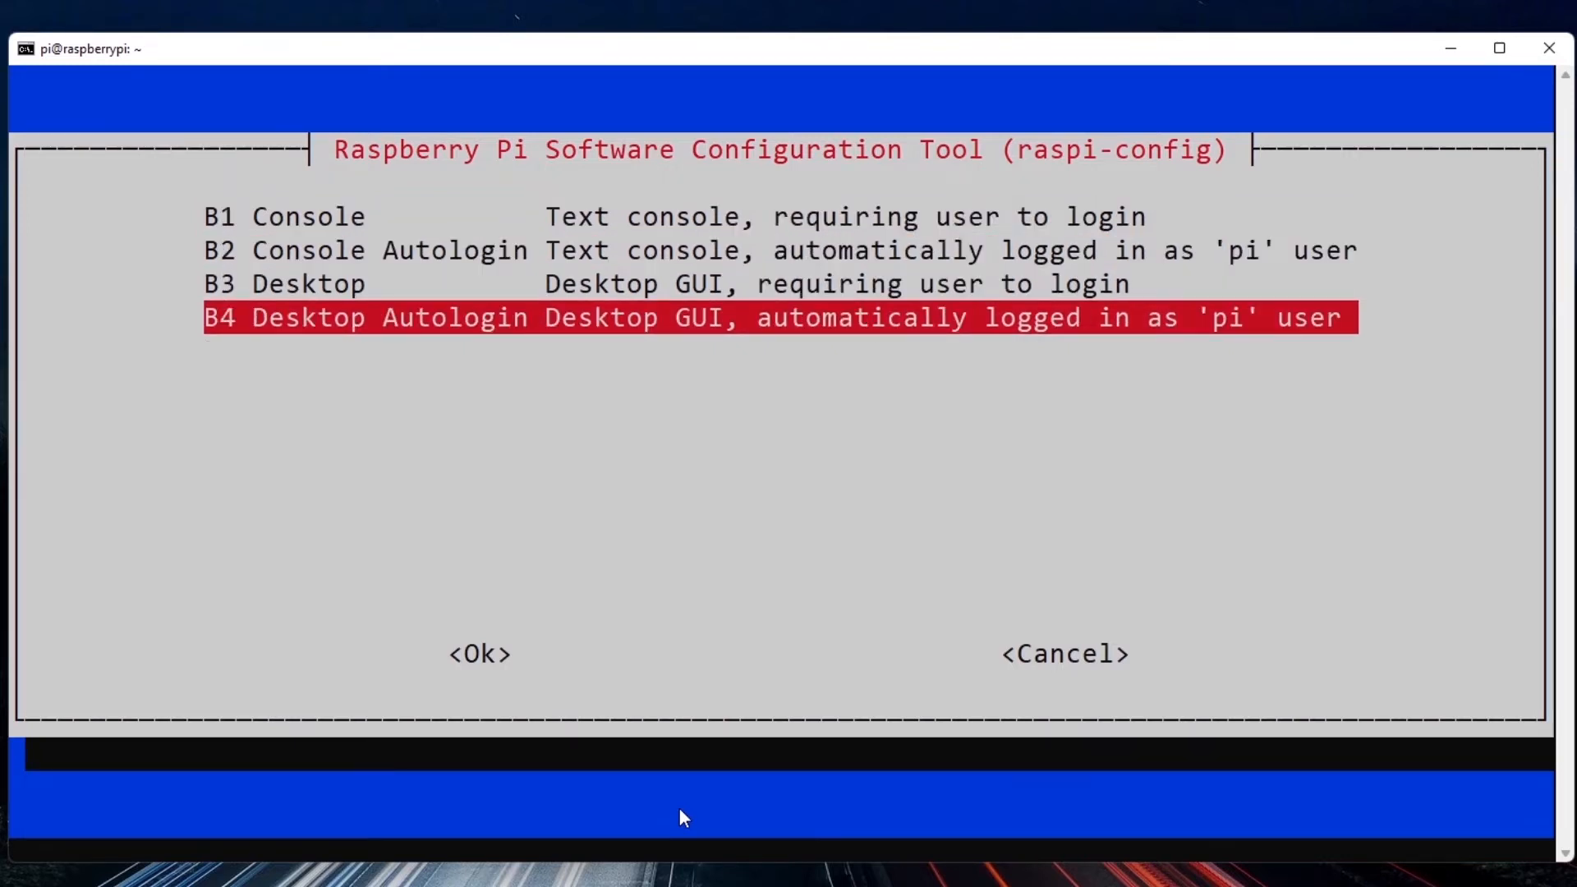
key(Up)
key(Up)
key(Up)
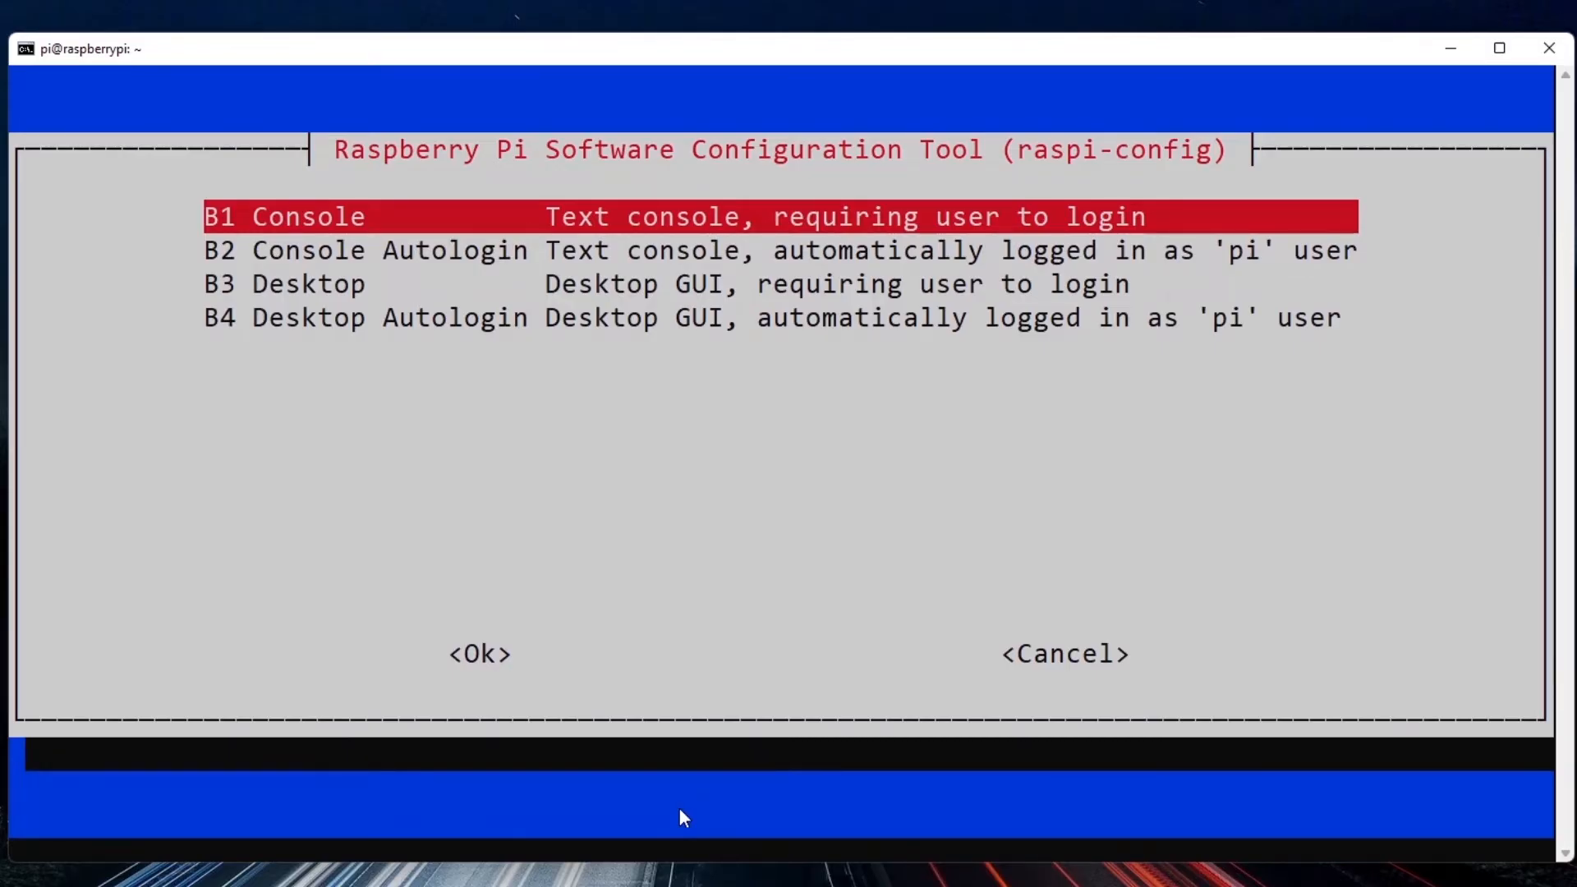
key(Down)
key(Down)
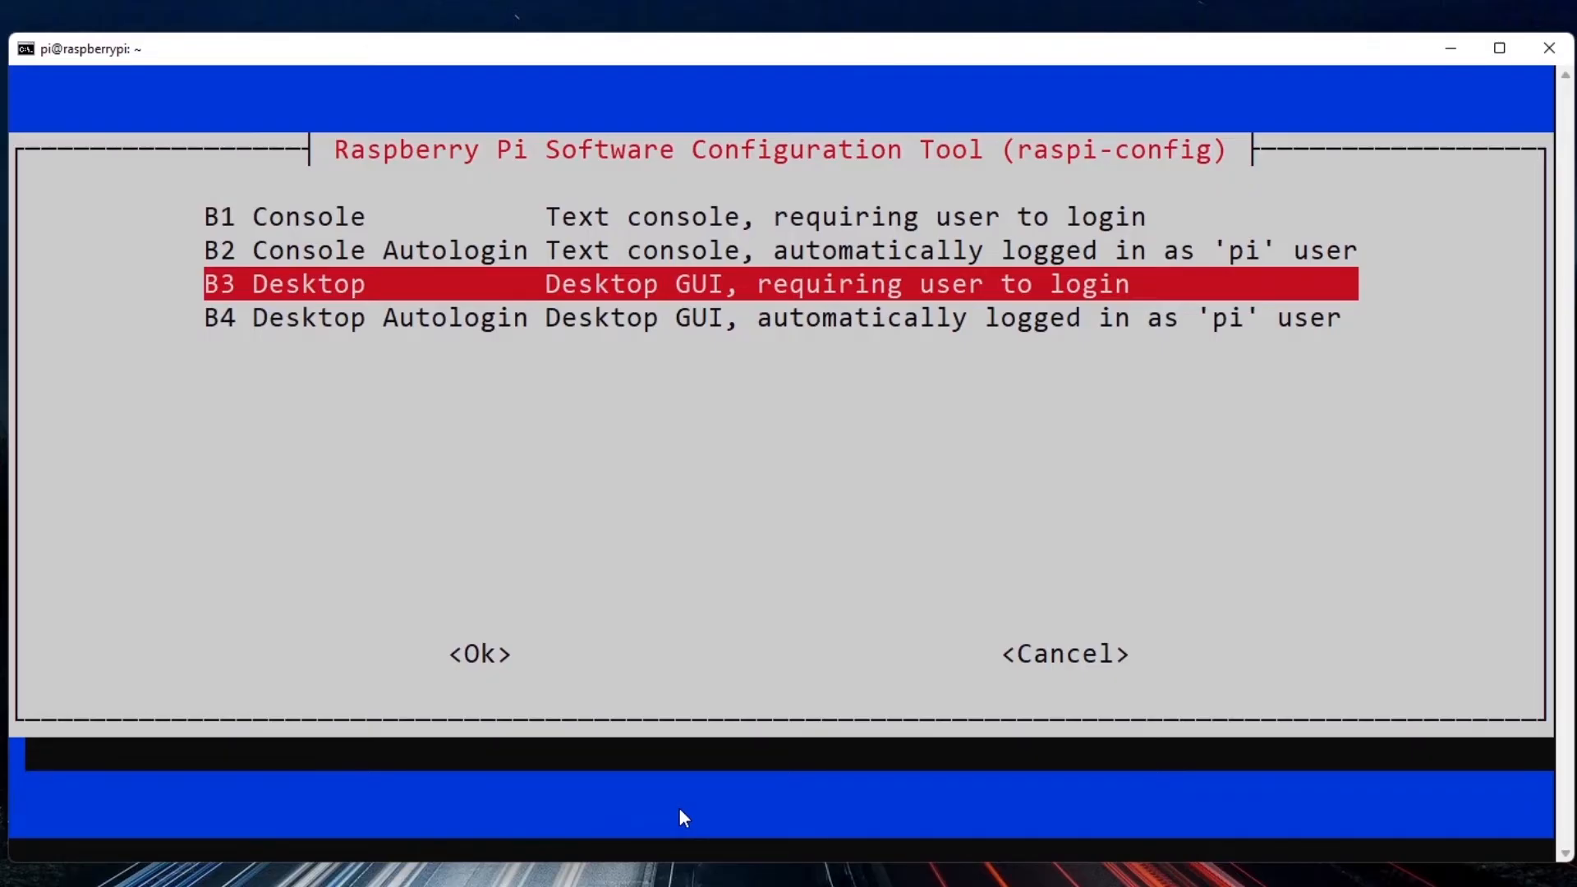
key(Down)
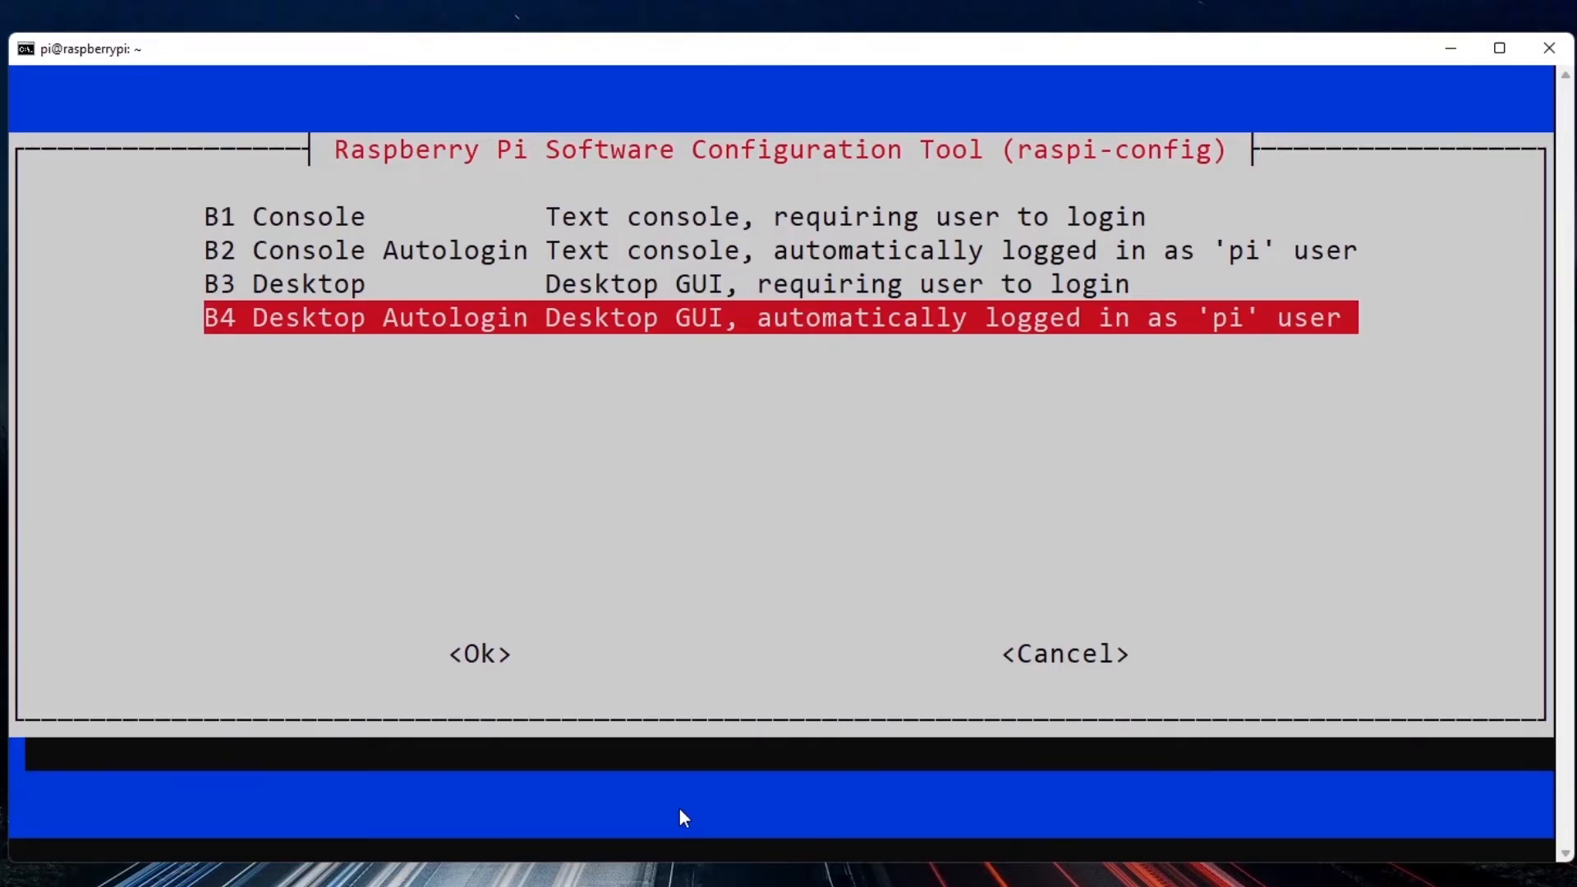
key(Return)
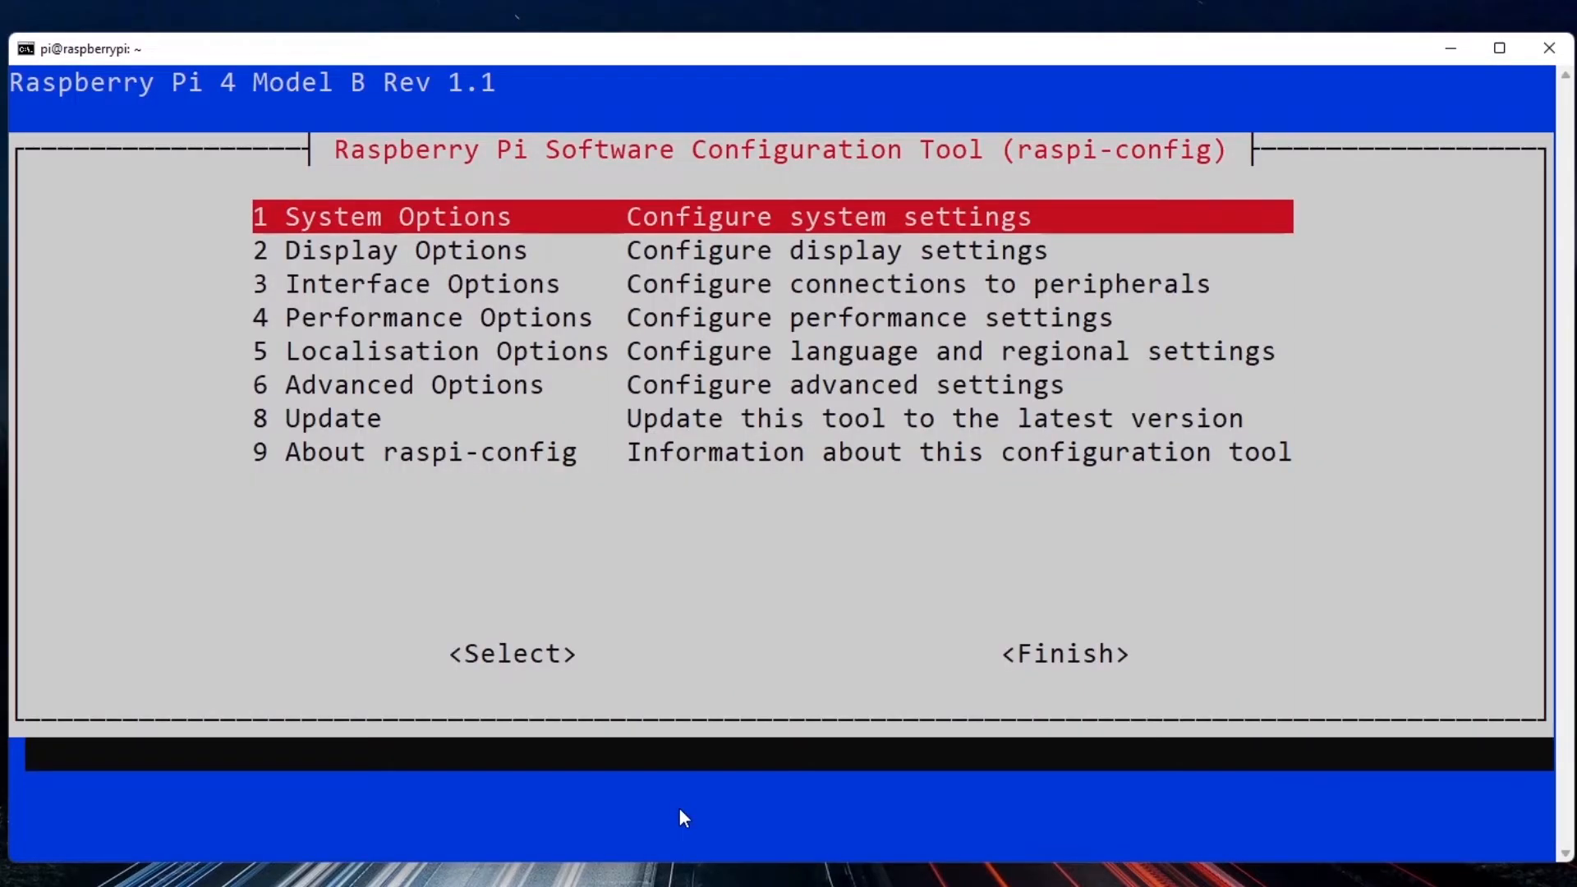
Finish the configuration tool and accept the reboot to apply the new boot setting.
key(Tab)
key(Tab)
key(Return)
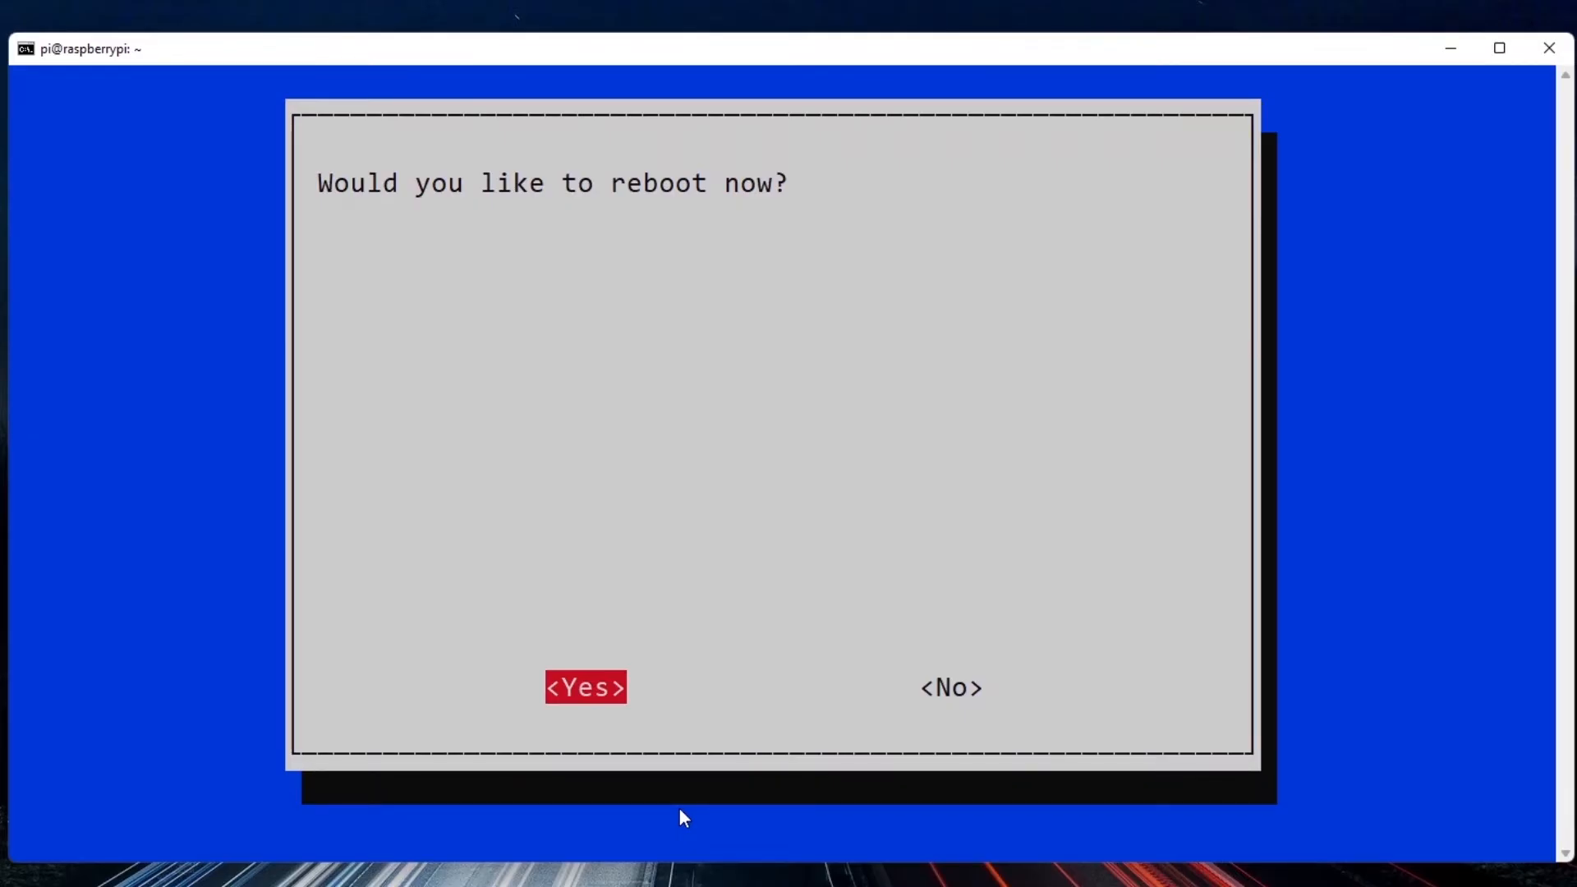
key(Return)
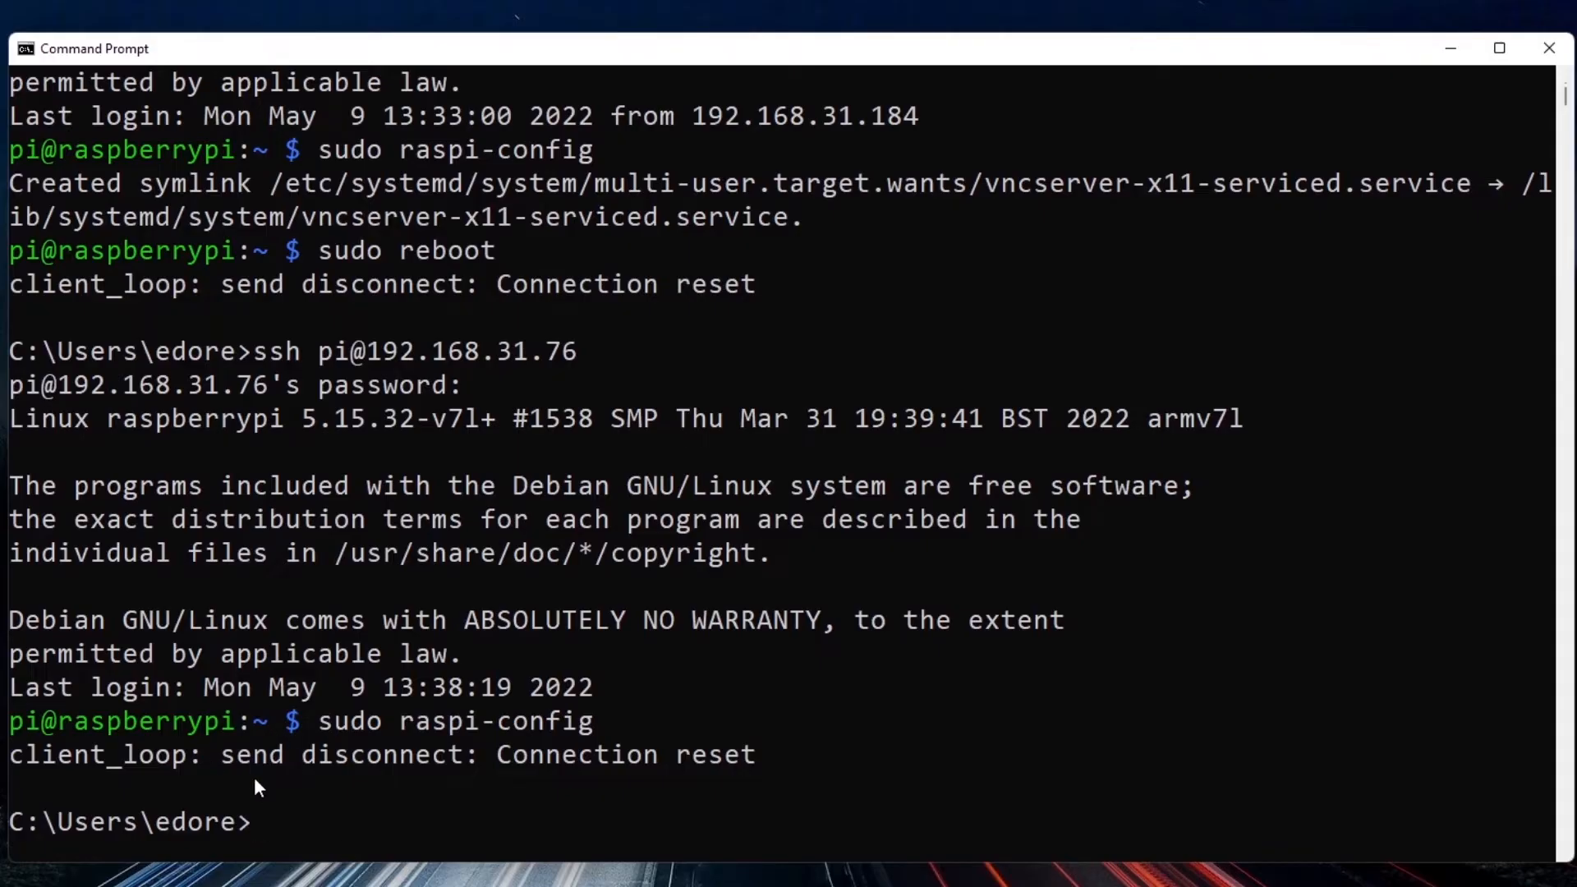
drag(762, 757, 420, 758)
click(420, 758)
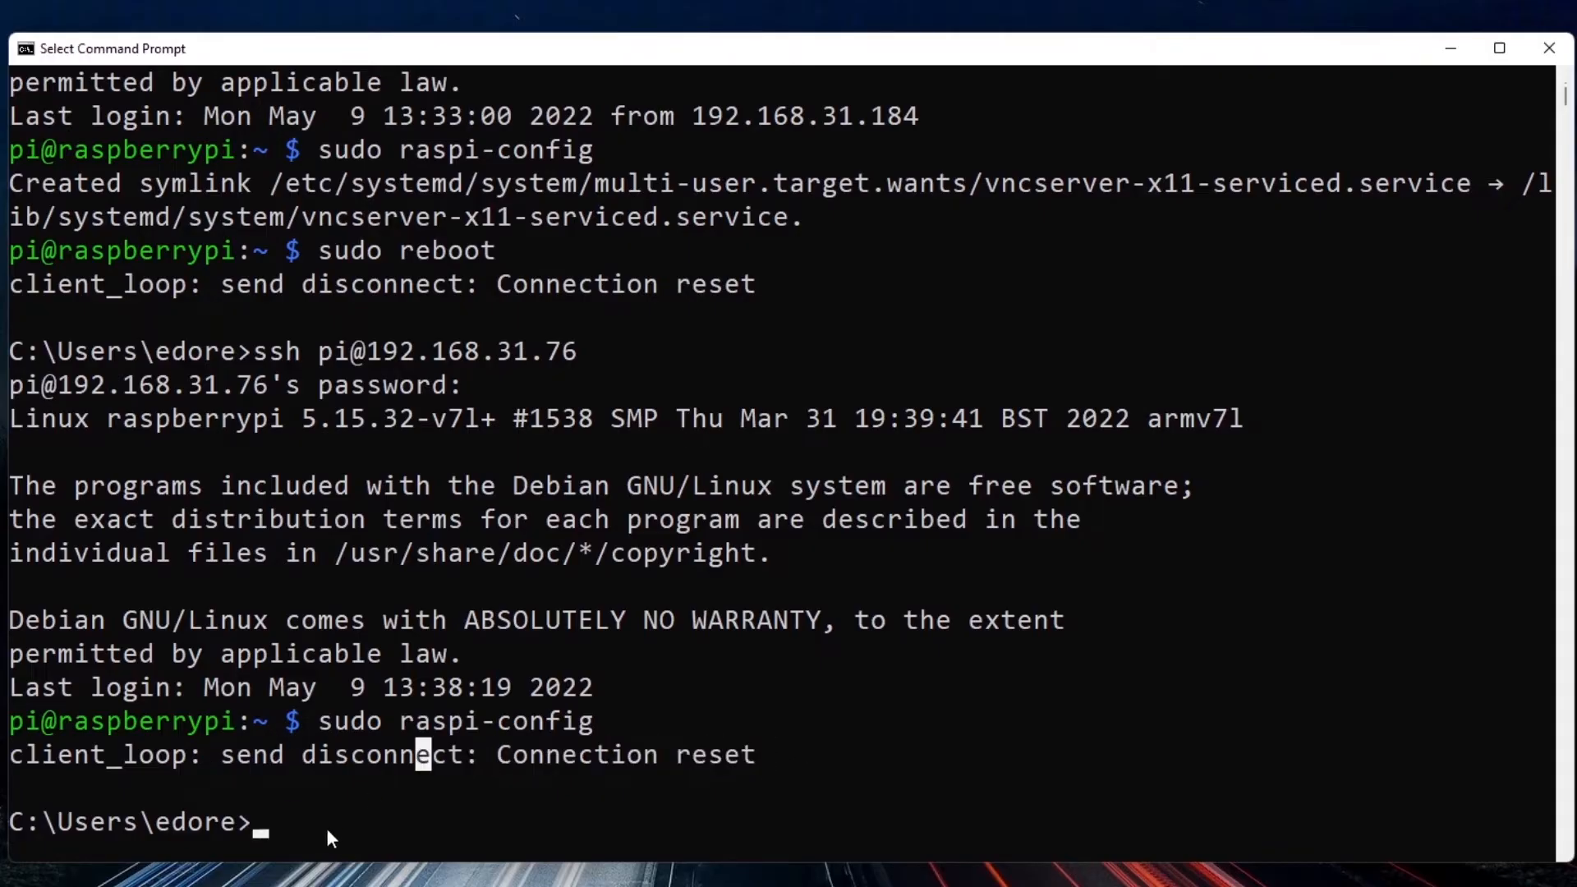
click(327, 828)
click(262, 828)
key(Up)
key(Return)
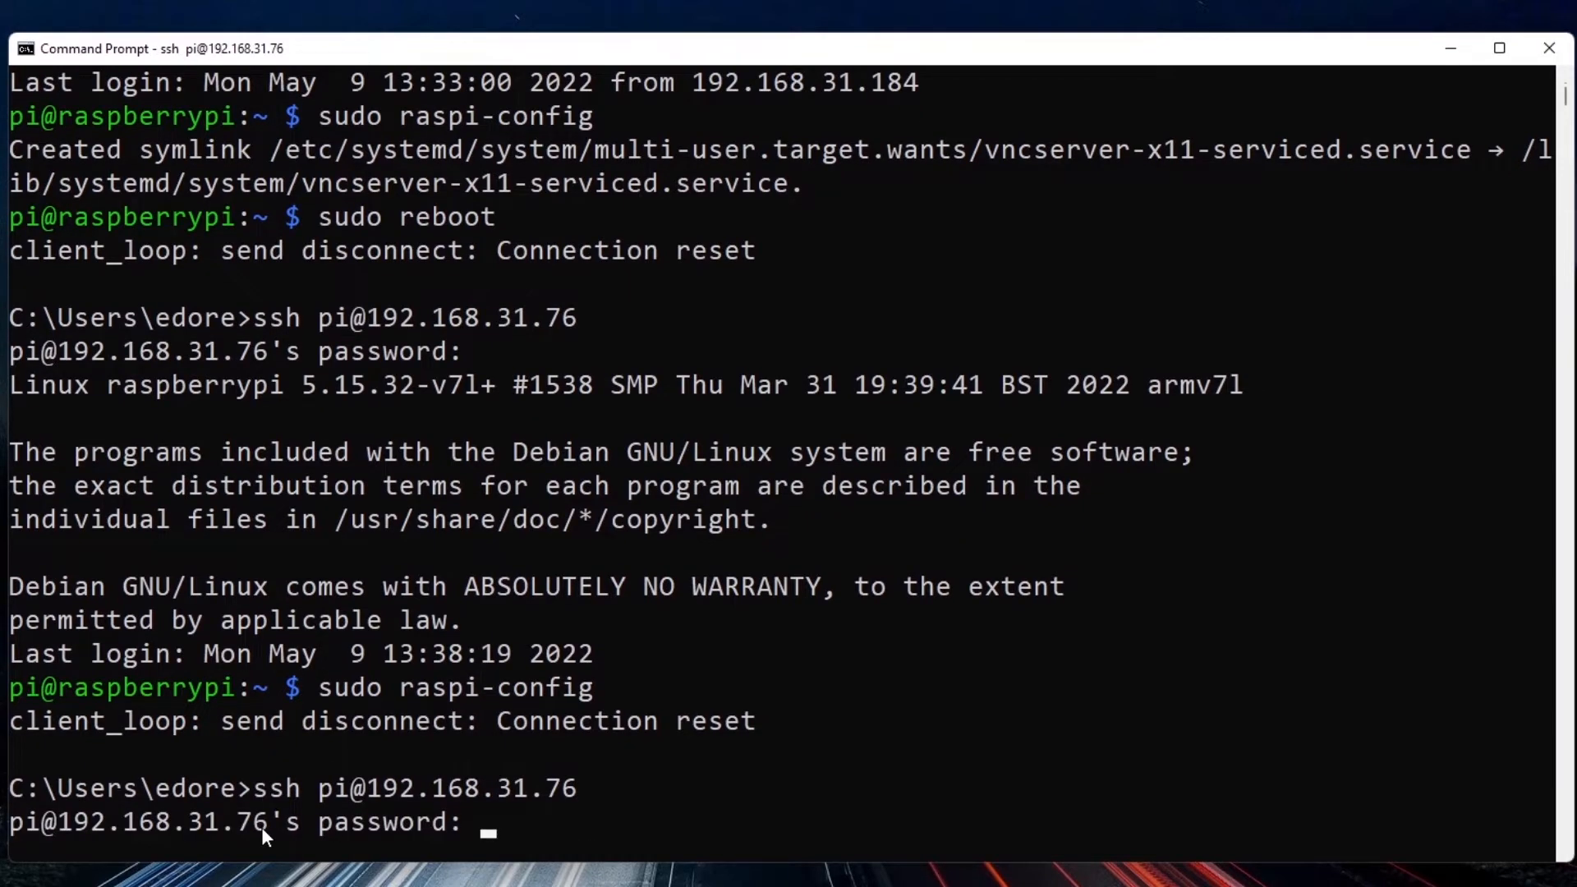
key(Return)
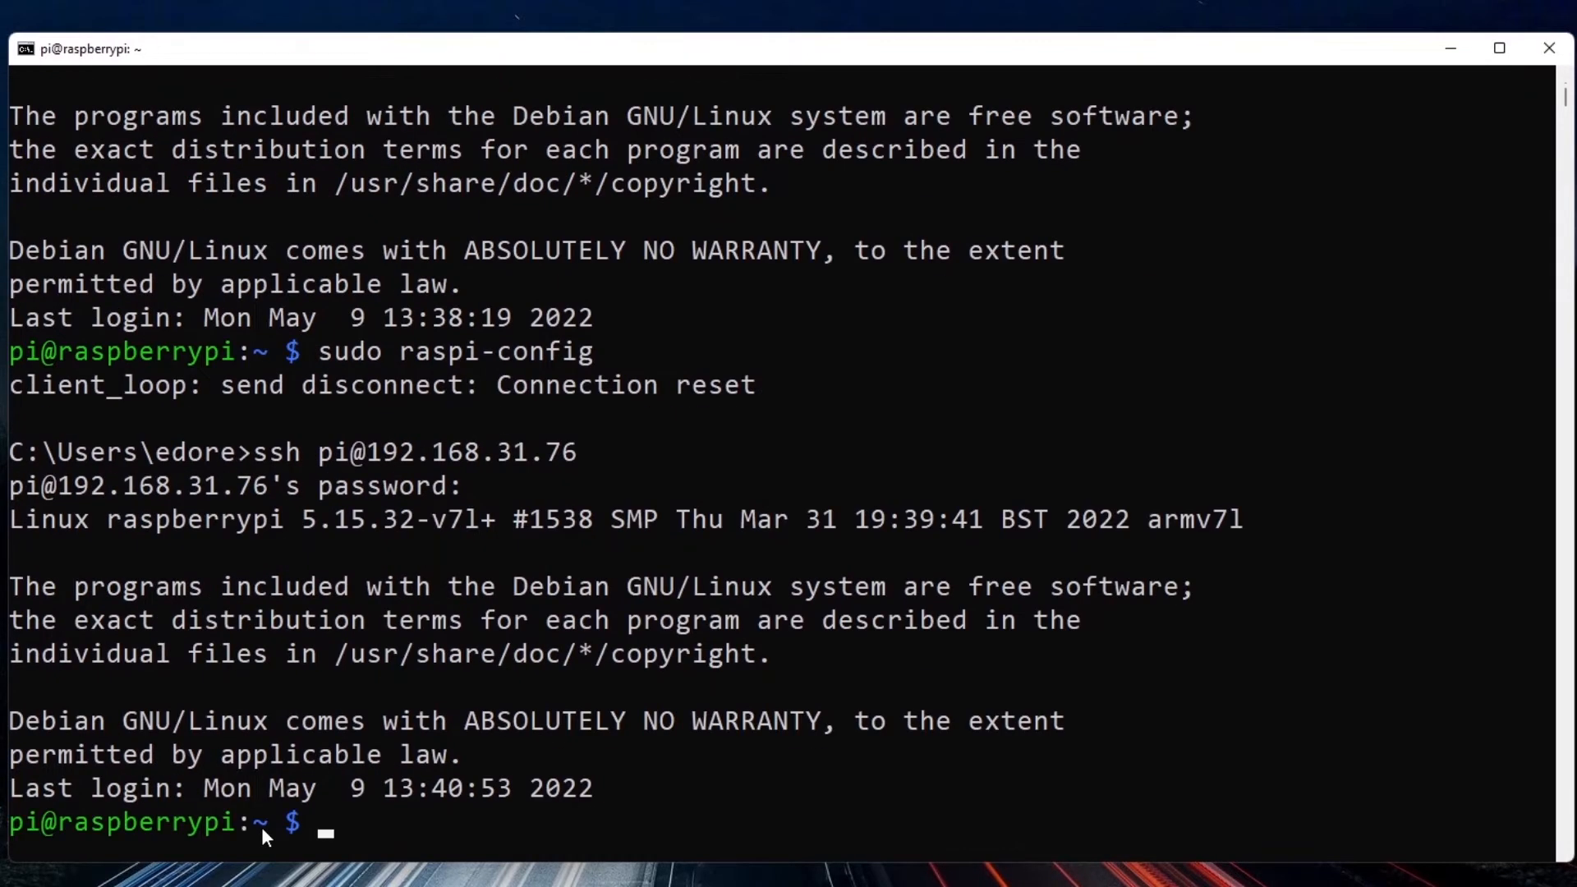
Run sudo raspi-config and open the VNC Resolution setting under Display Options.
key(Up)
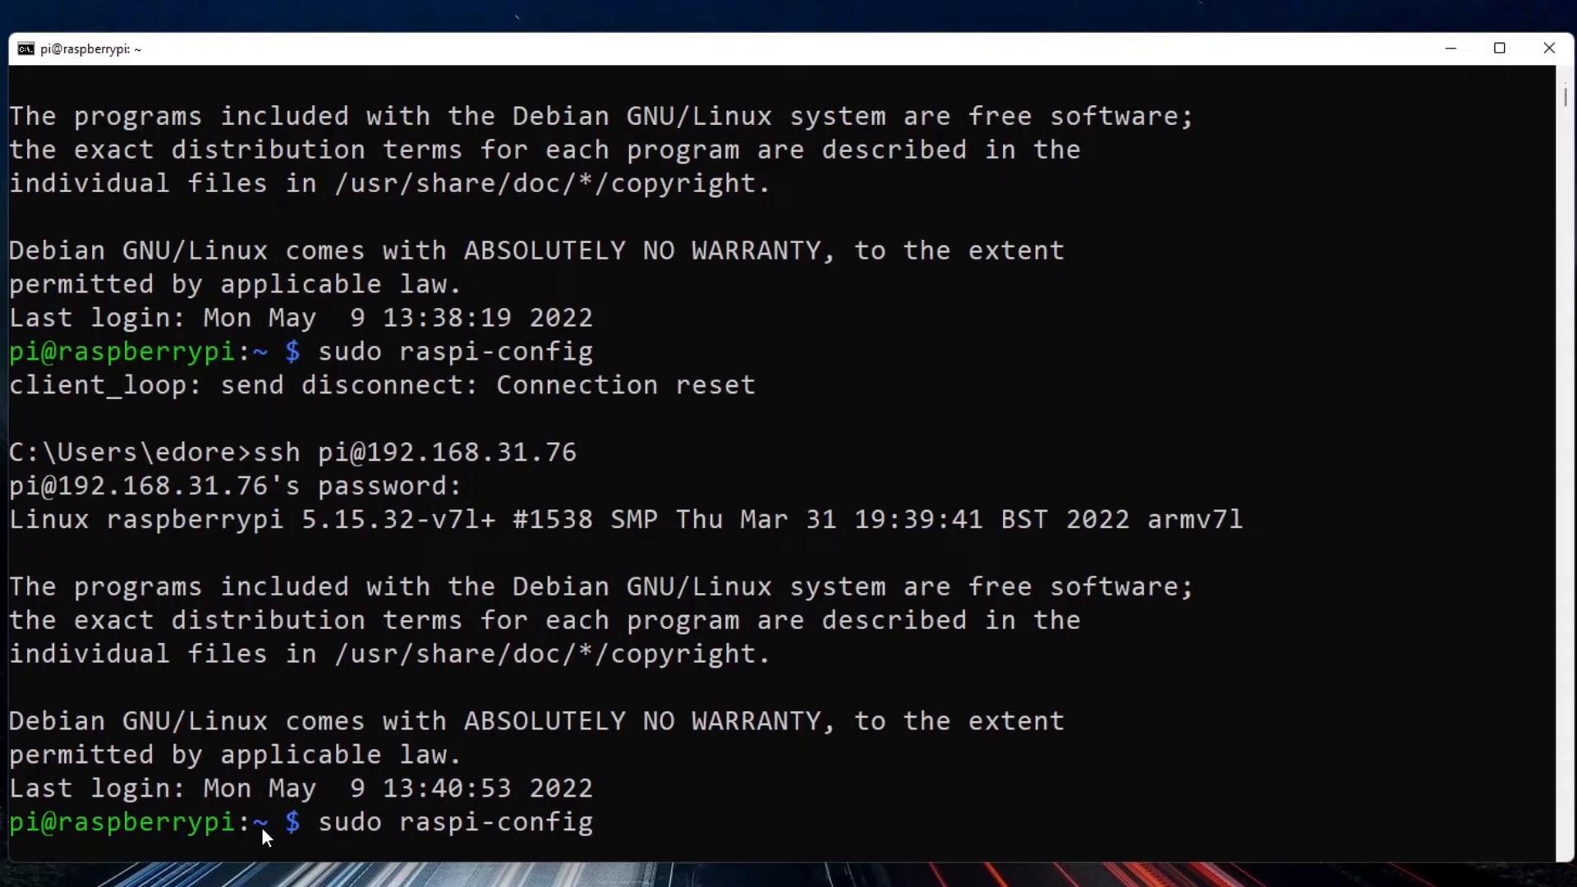
key(Up)
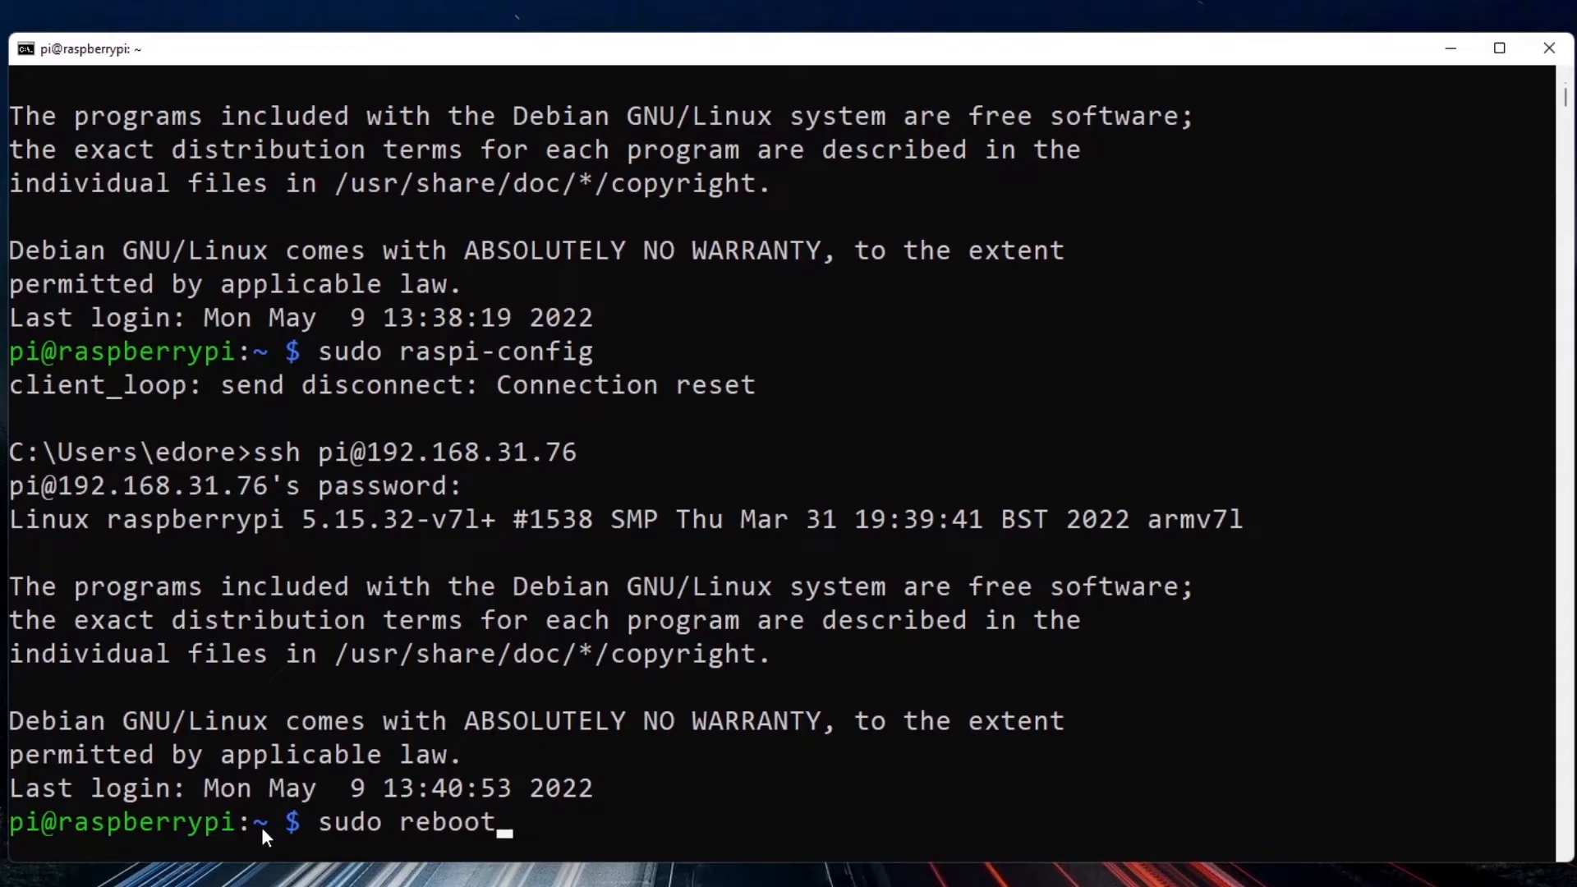
key(Up)
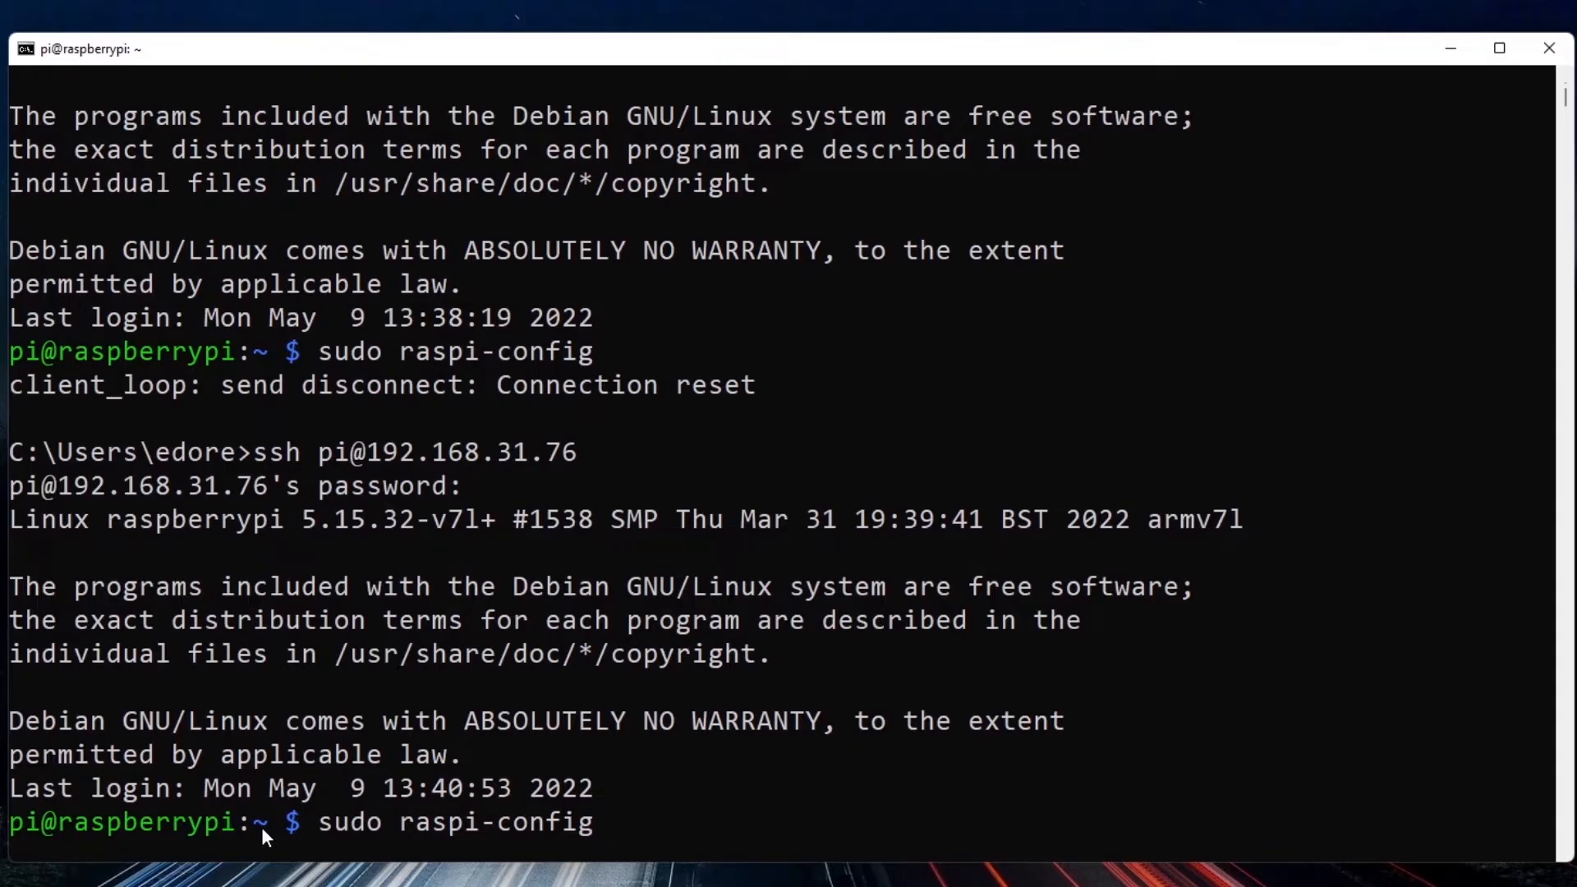
key(Return)
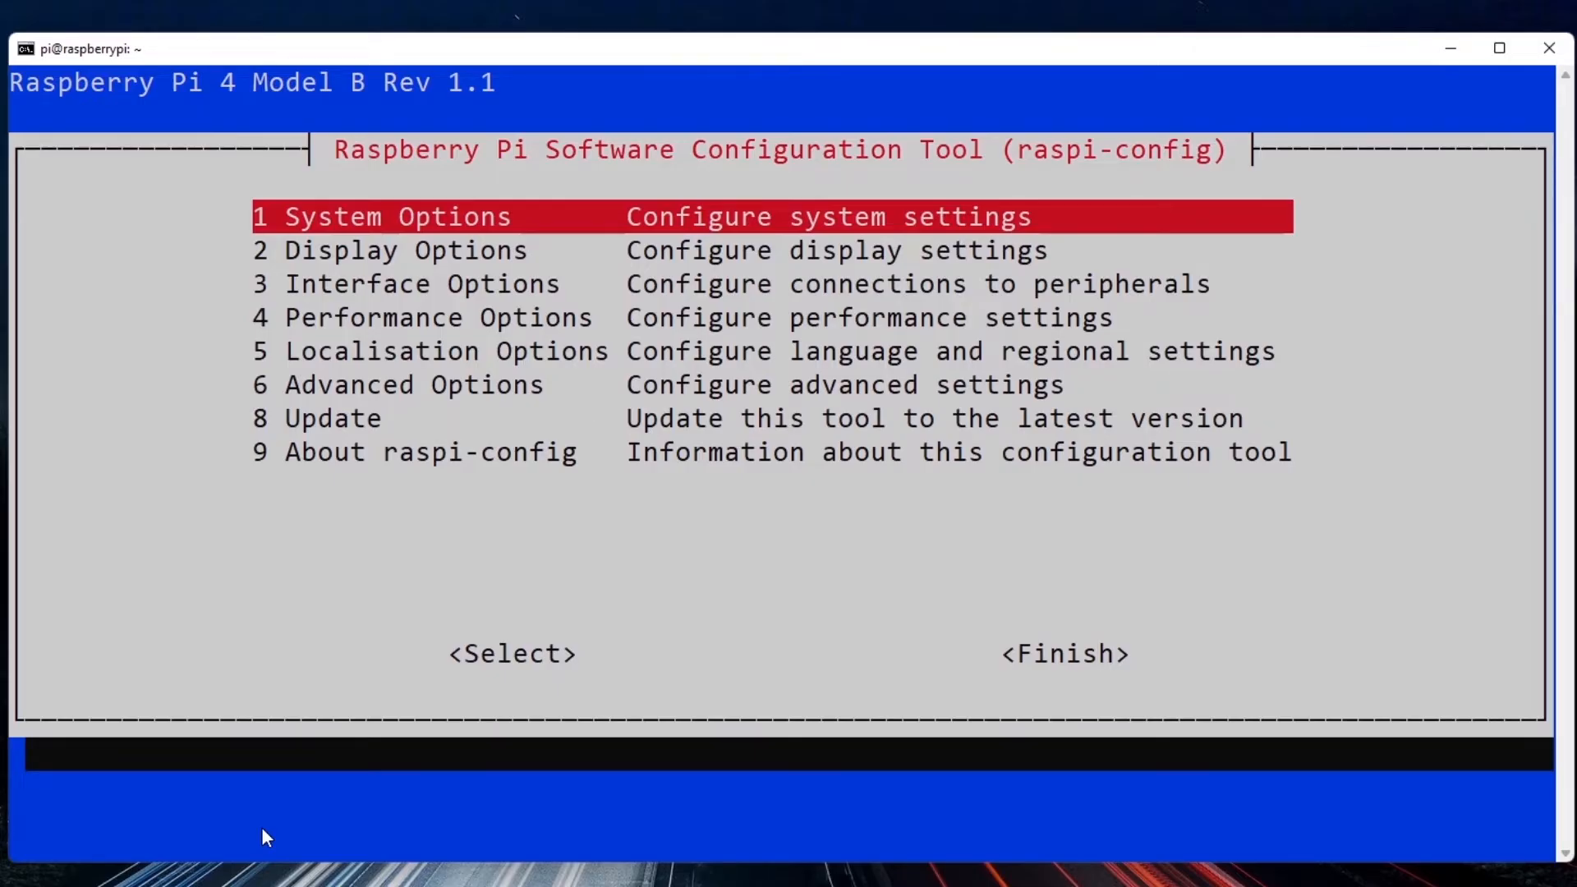
key(Down)
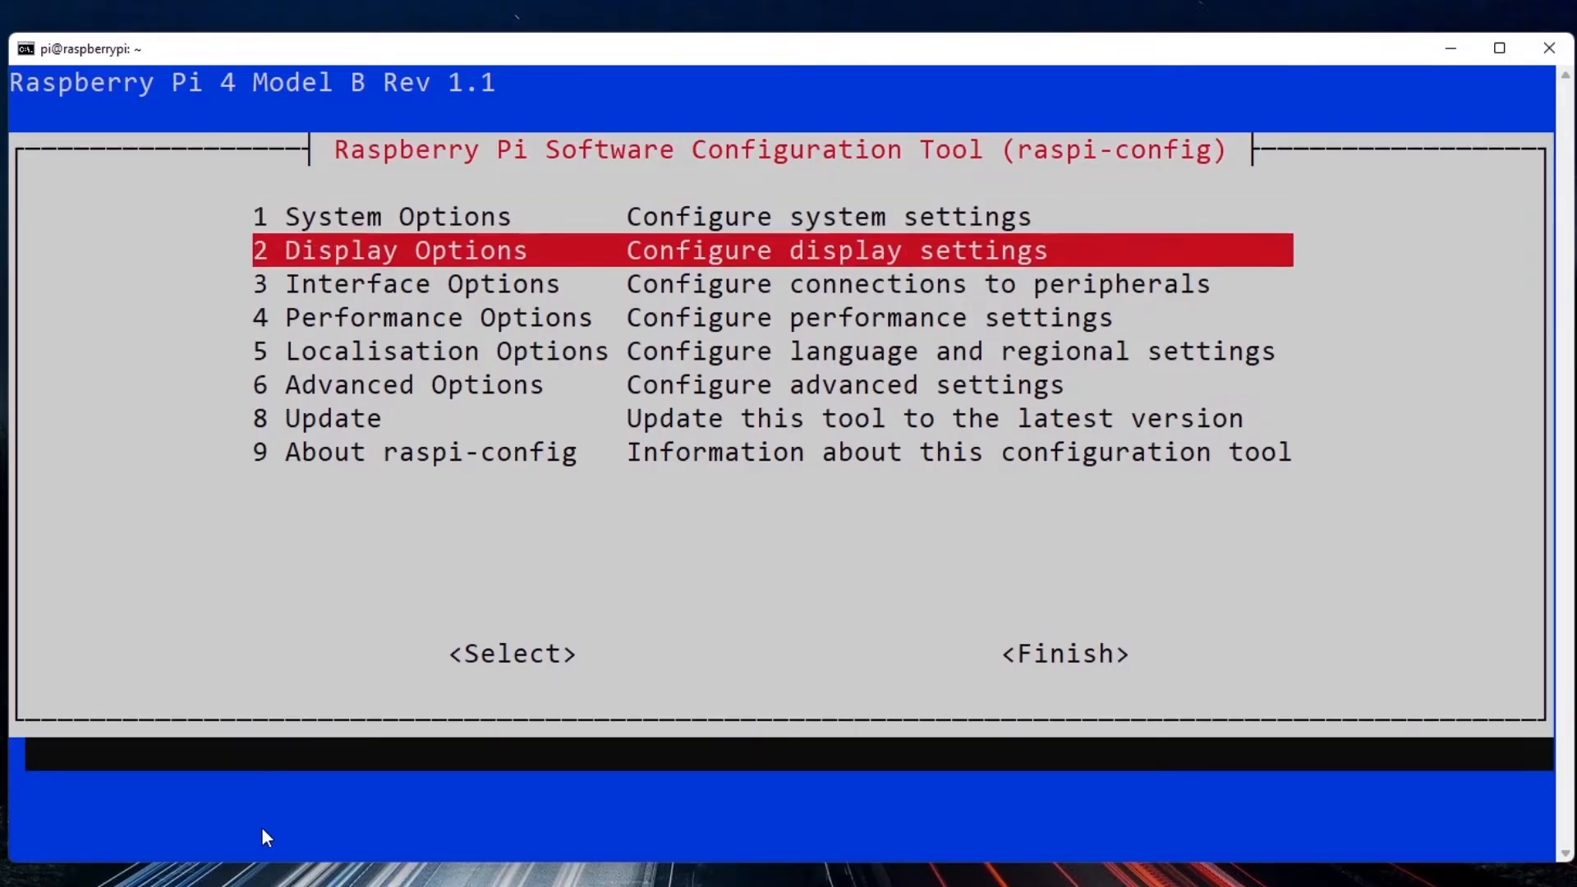
key(Return)
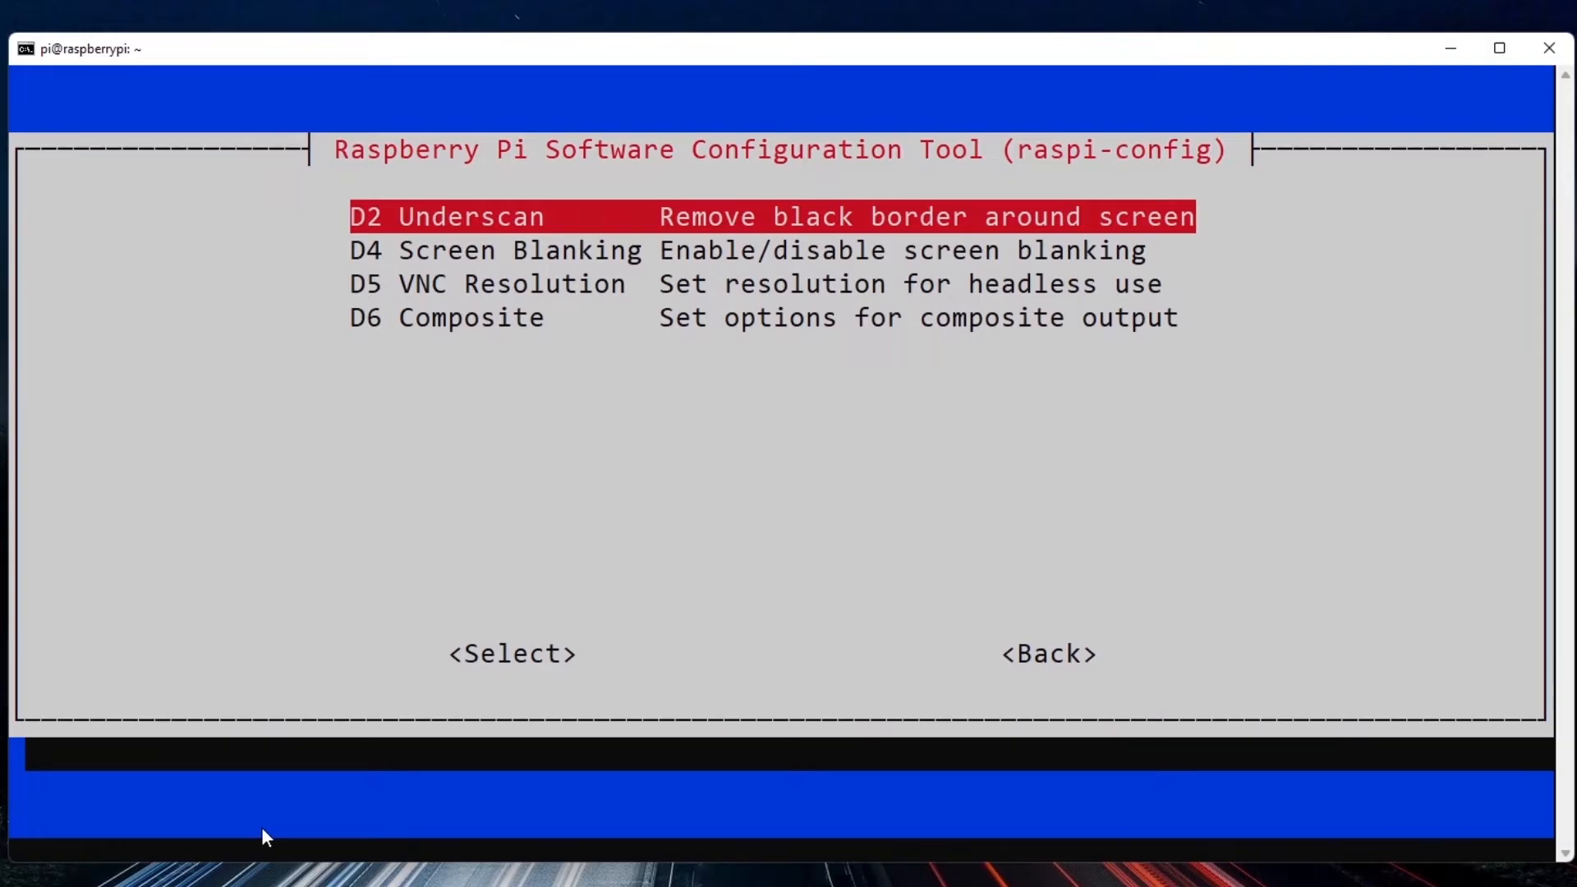
key(Down)
key(Down)
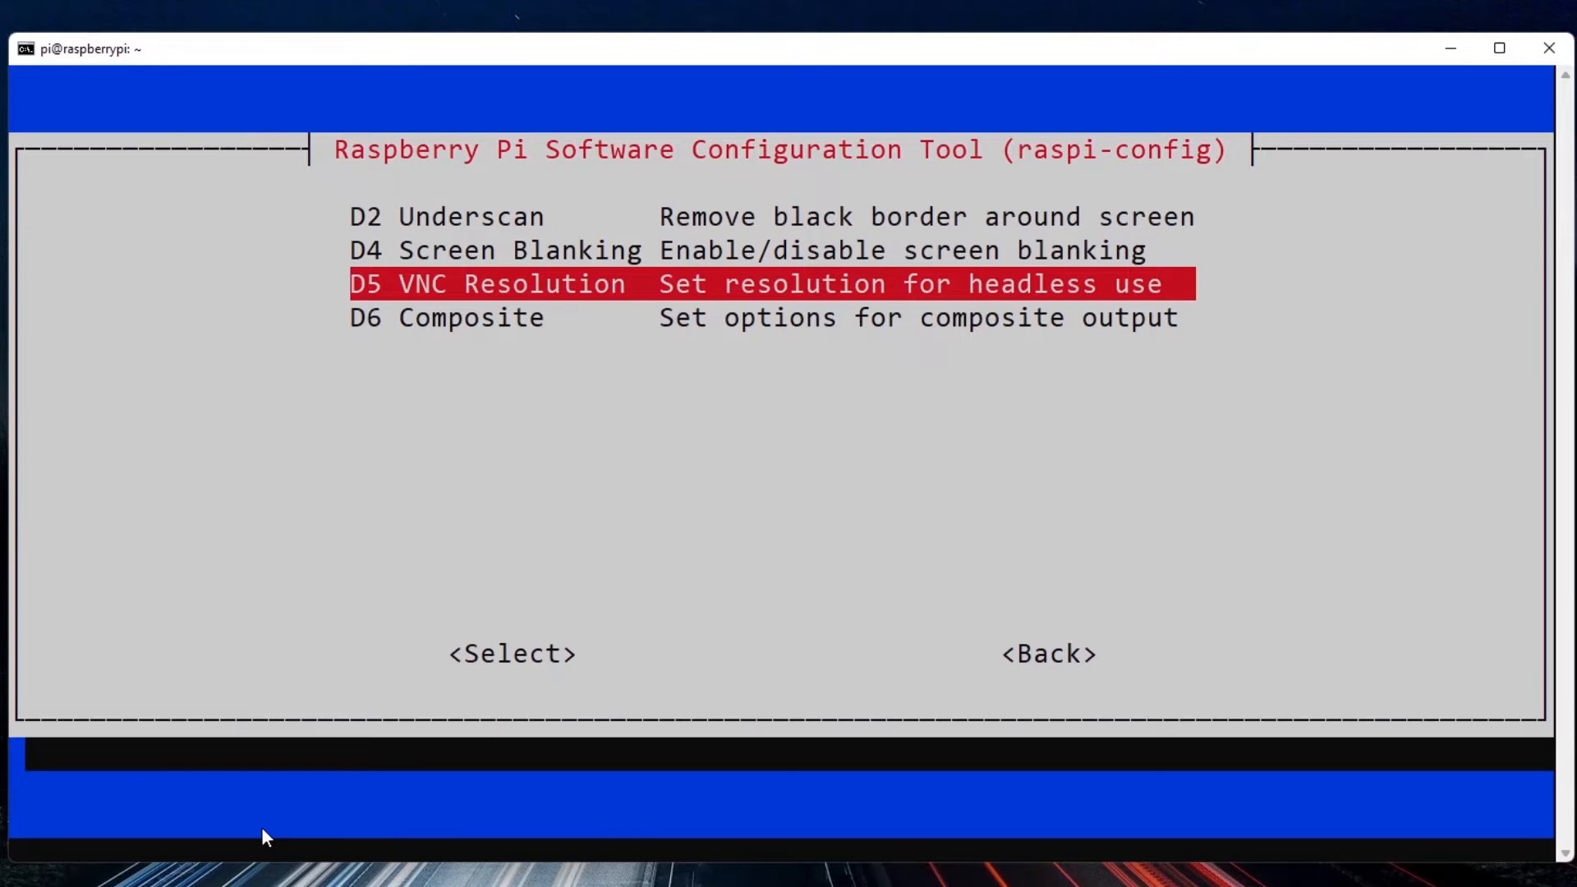
key(Return)
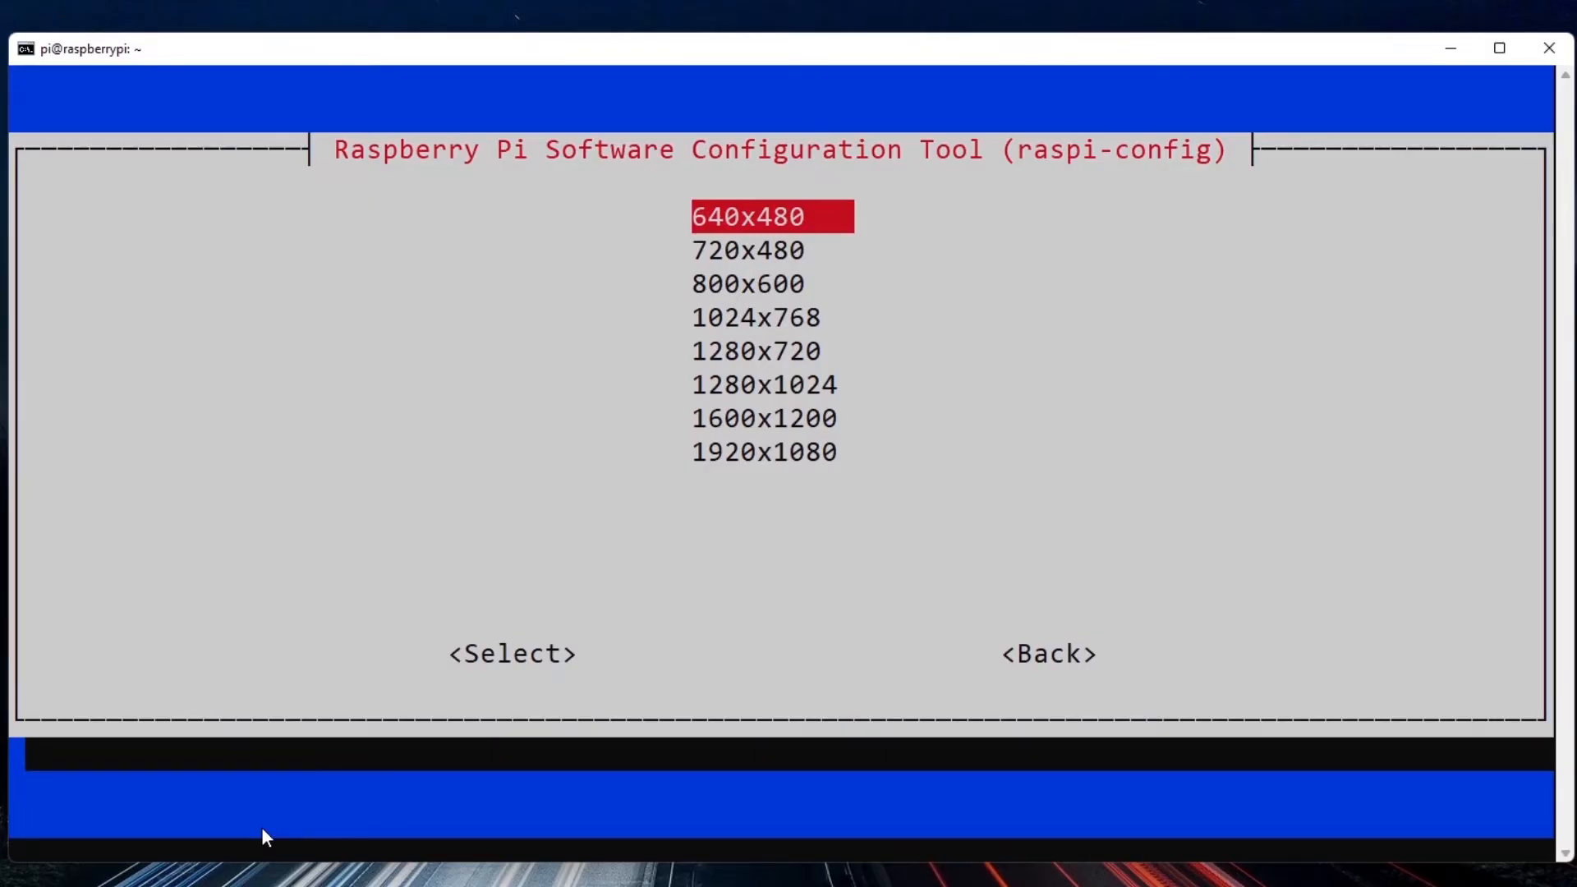
Set the VNC resolution for headless use to 1920x1080 and return to the configuration tool's main menu.
key(Down)
key(Down)
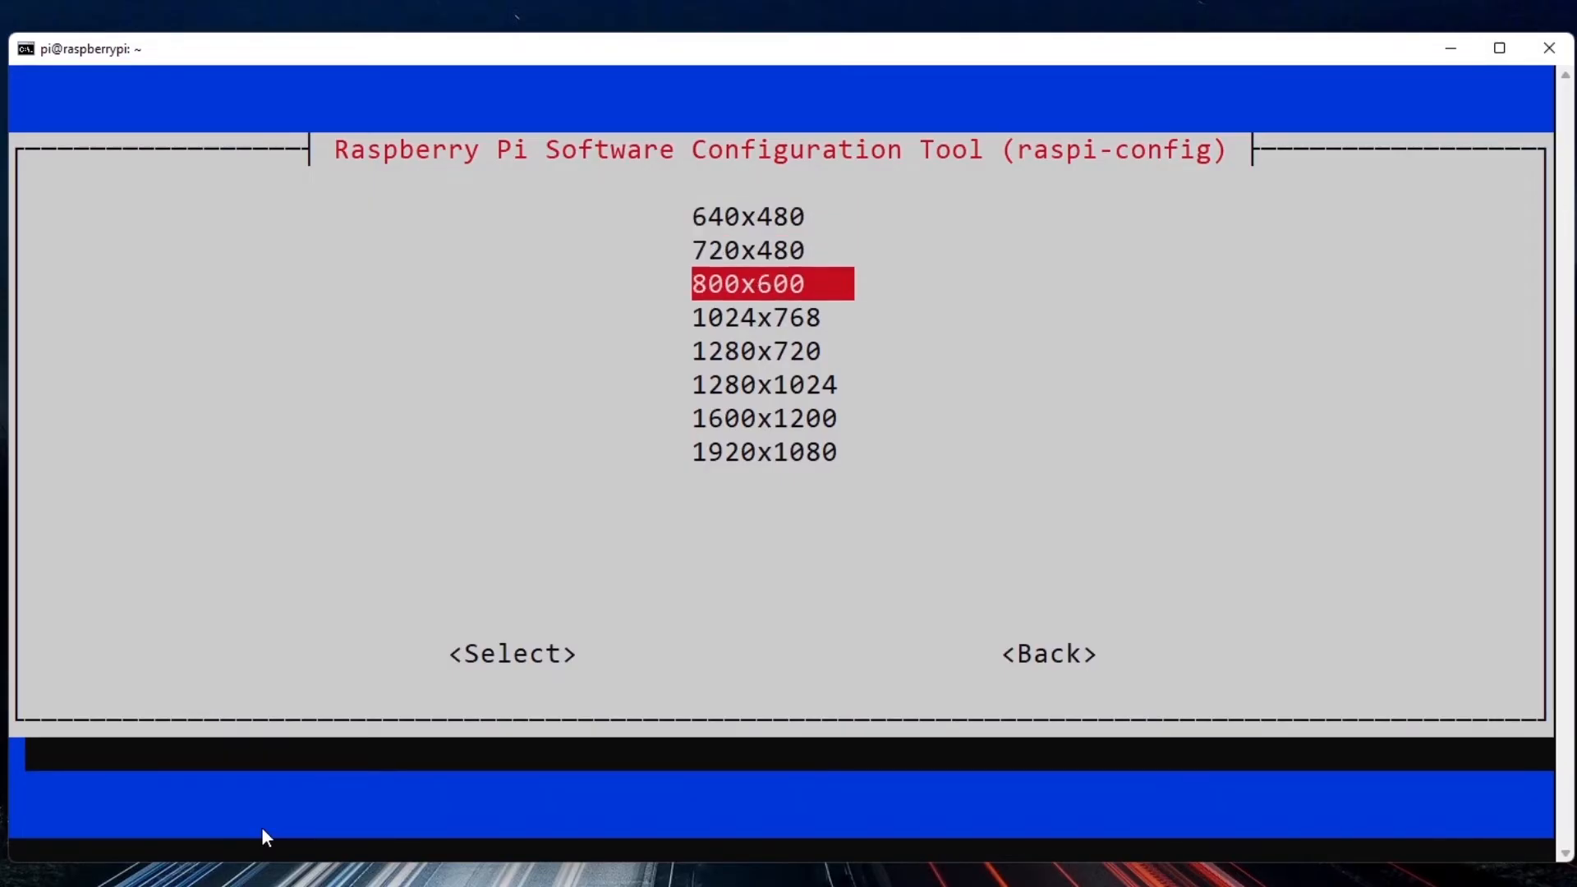
key(Down)
key(Up)
key(Down)
key(Down)
key(Down)
key(Down)
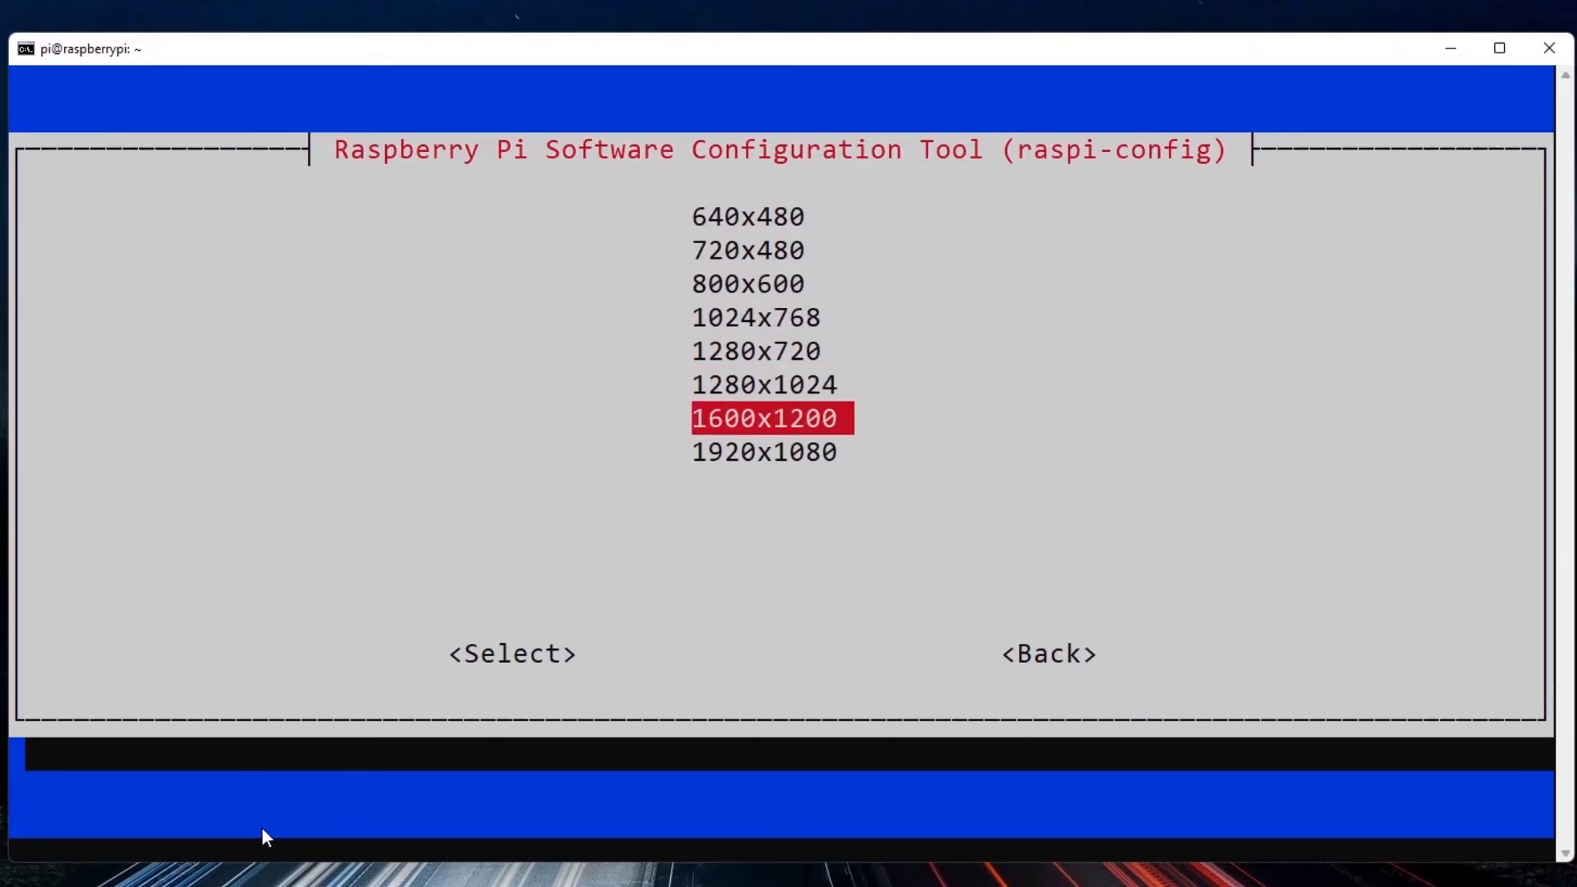
key(Up)
key(Up)
key(Up)
key(Up)
key(Down)
key(Down)
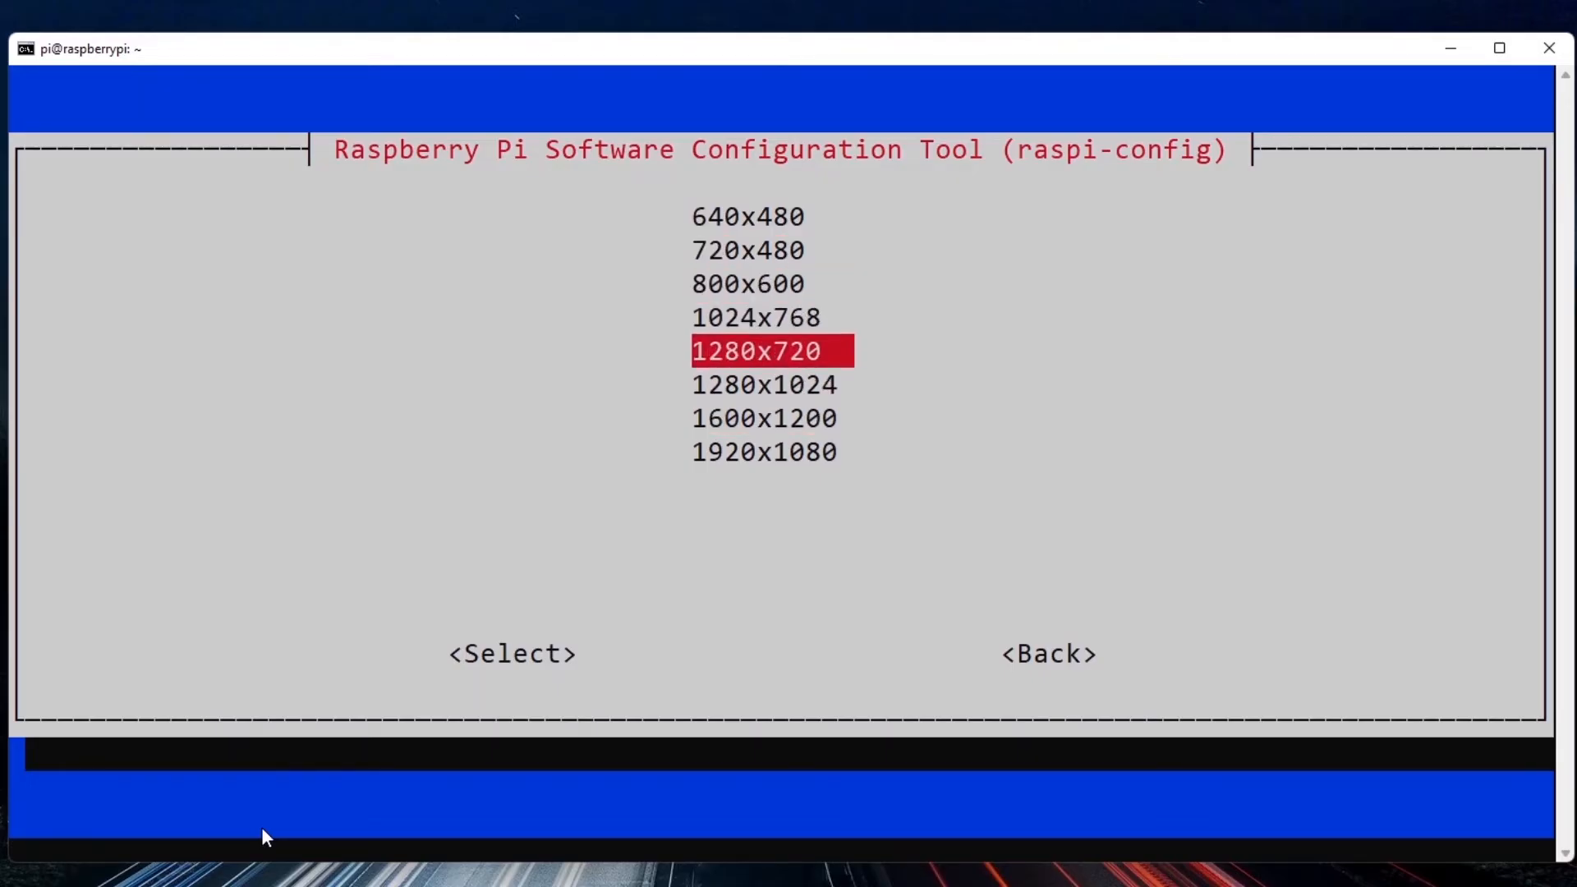
key(Down)
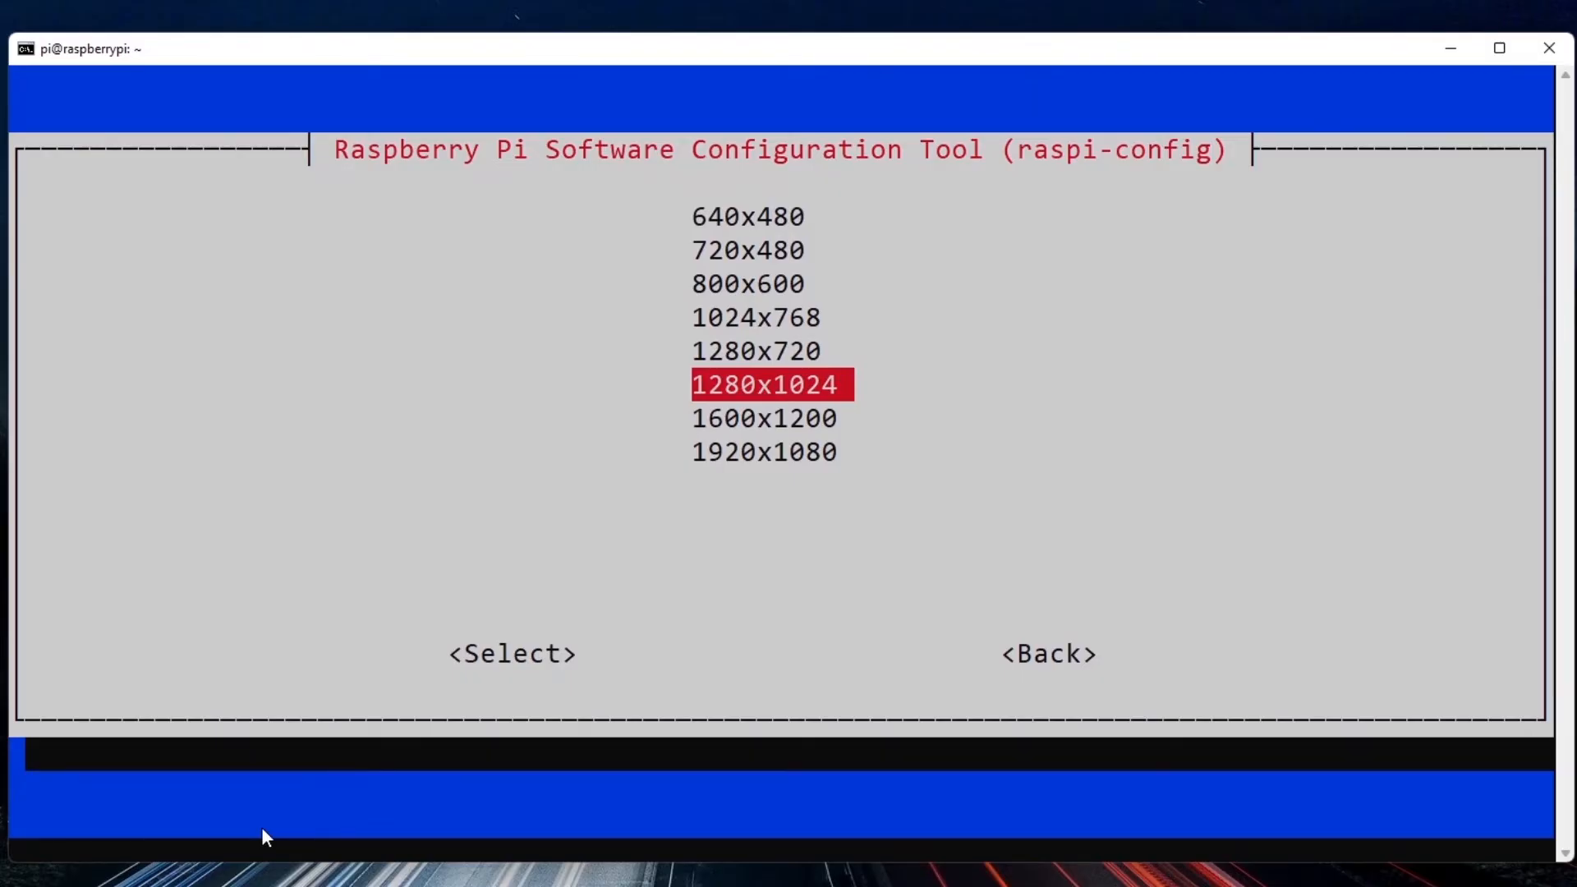
key(Down)
key(Down)
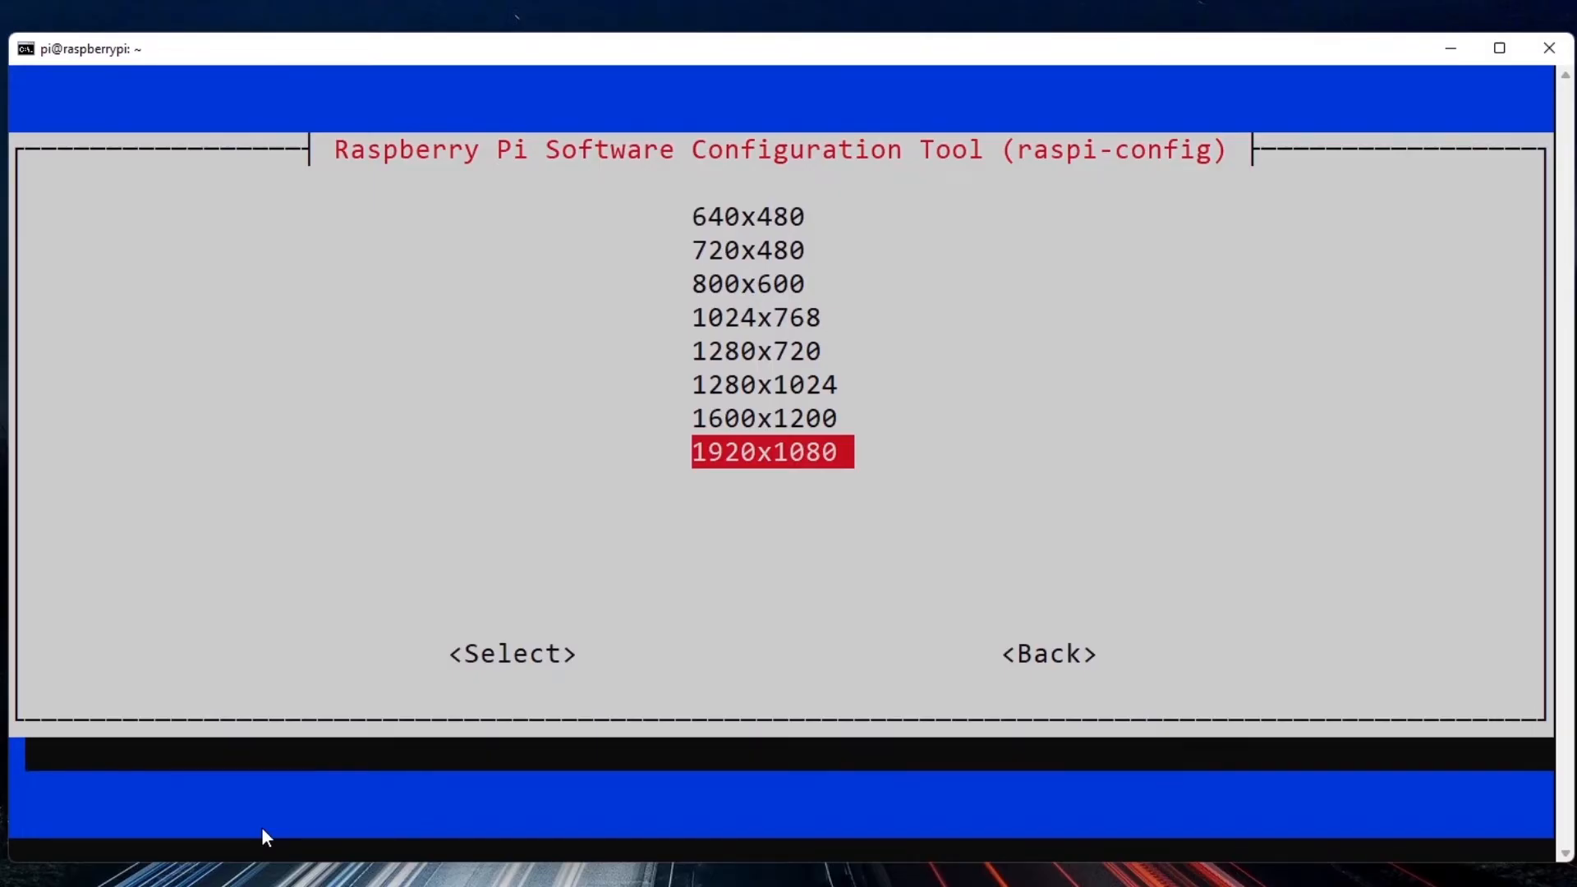
key(Return)
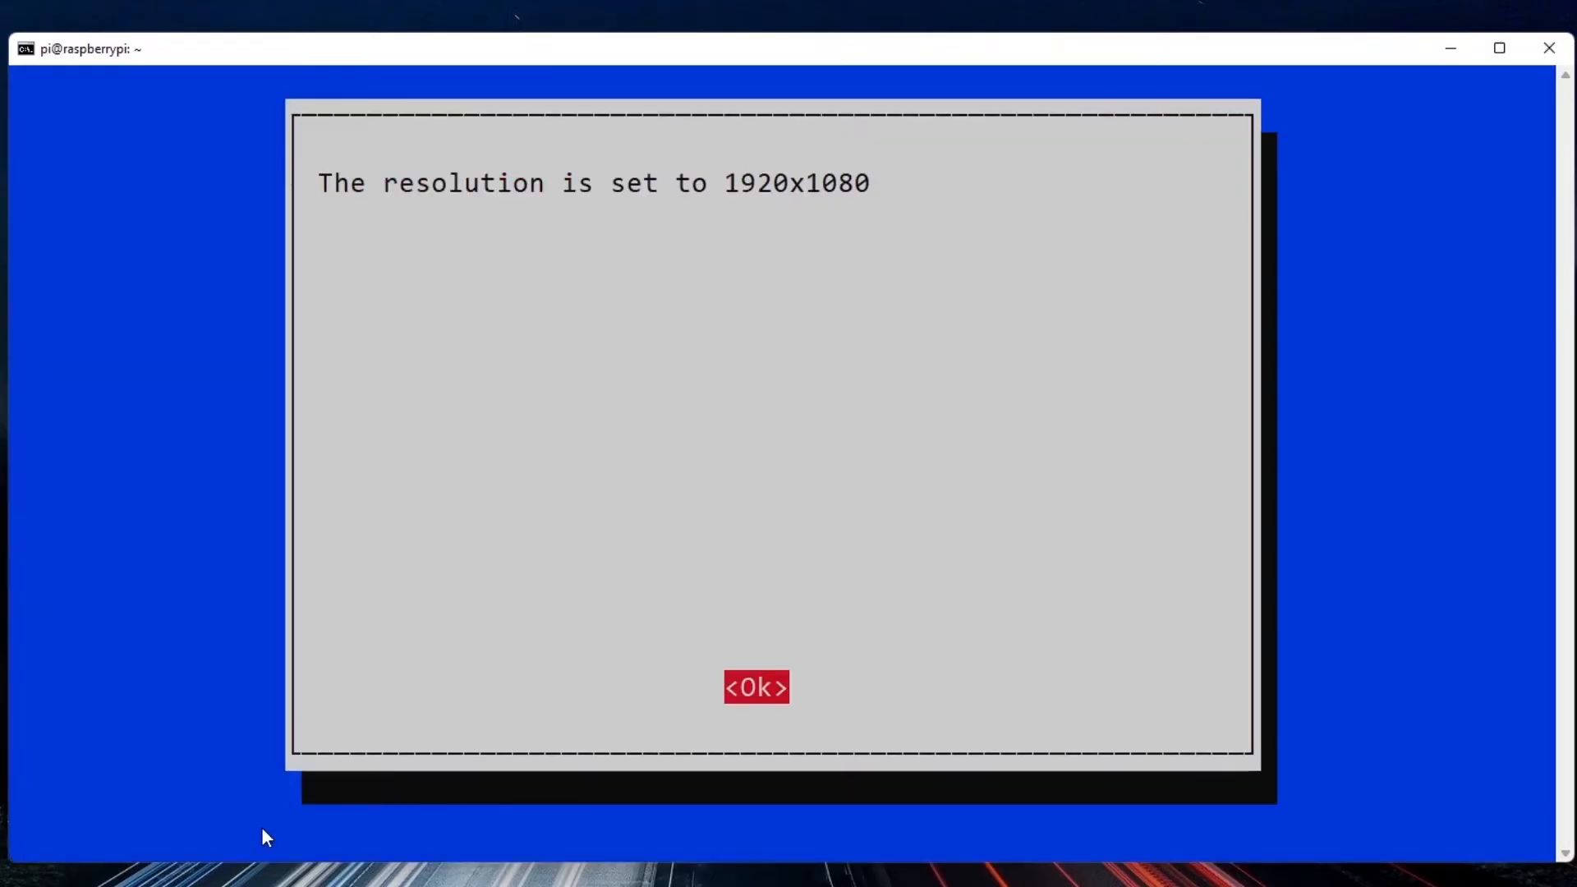
key(Return)
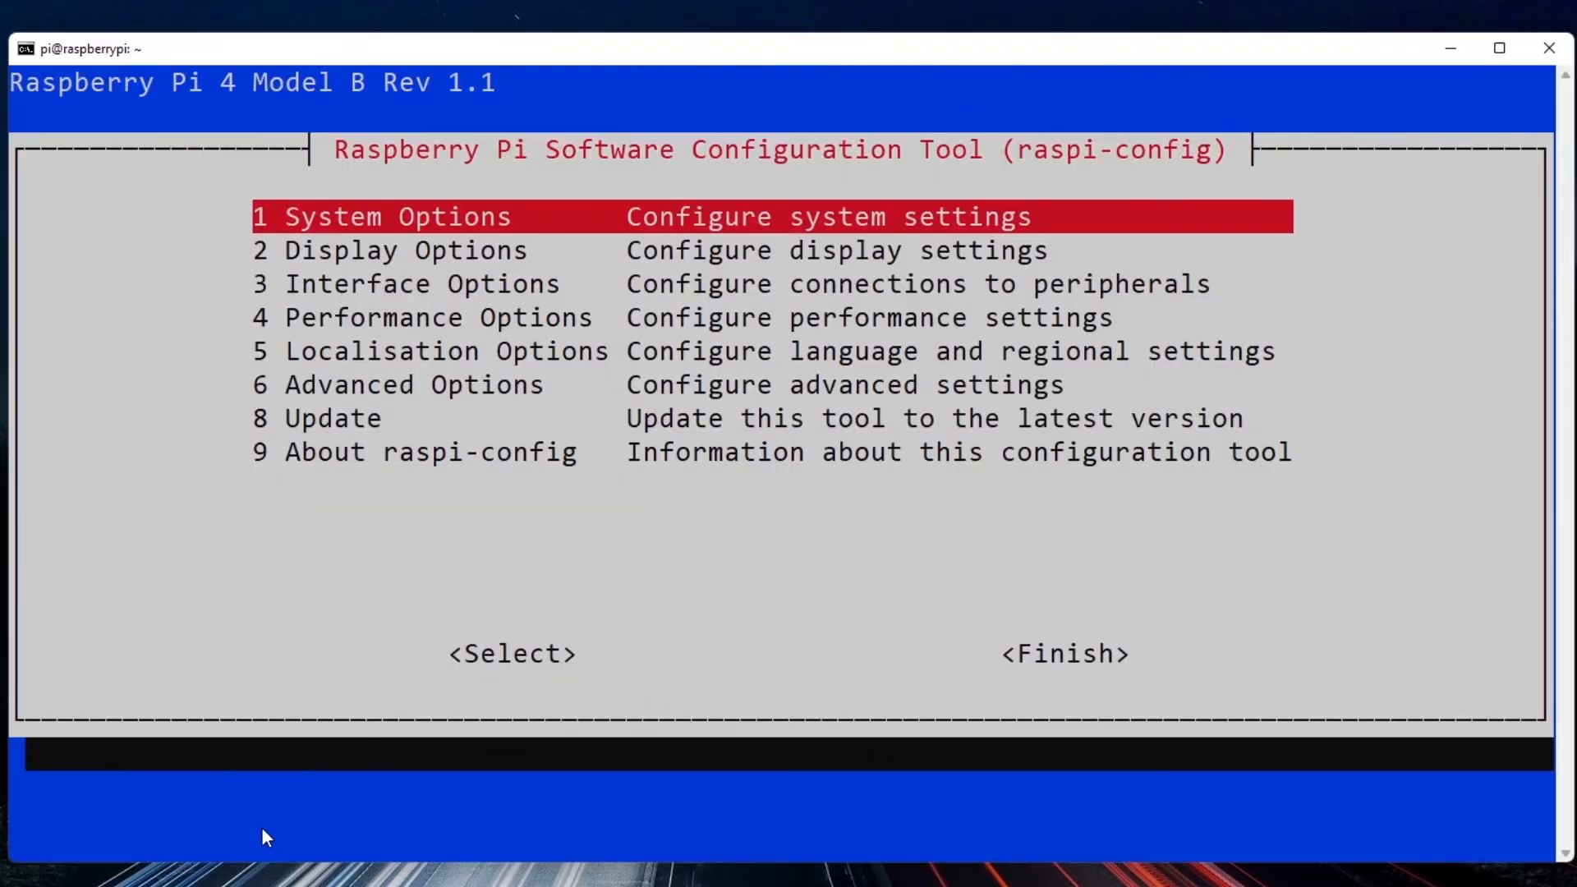
Finish the configuration tool and reboot the Raspberry Pi to apply the new VNC resolution.
key(Tab)
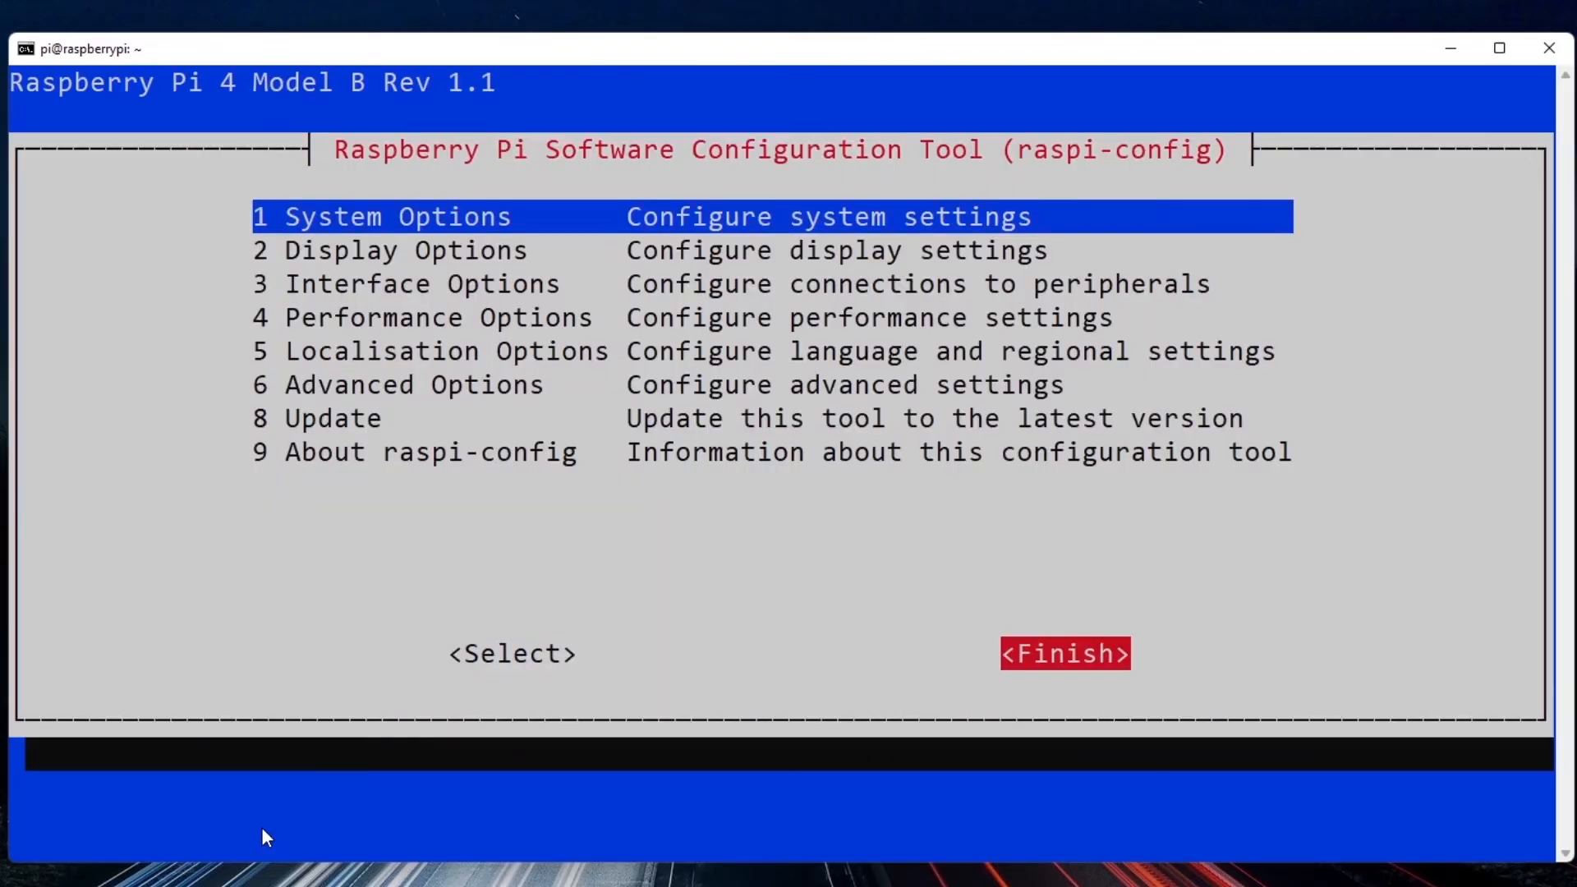
key(Return)
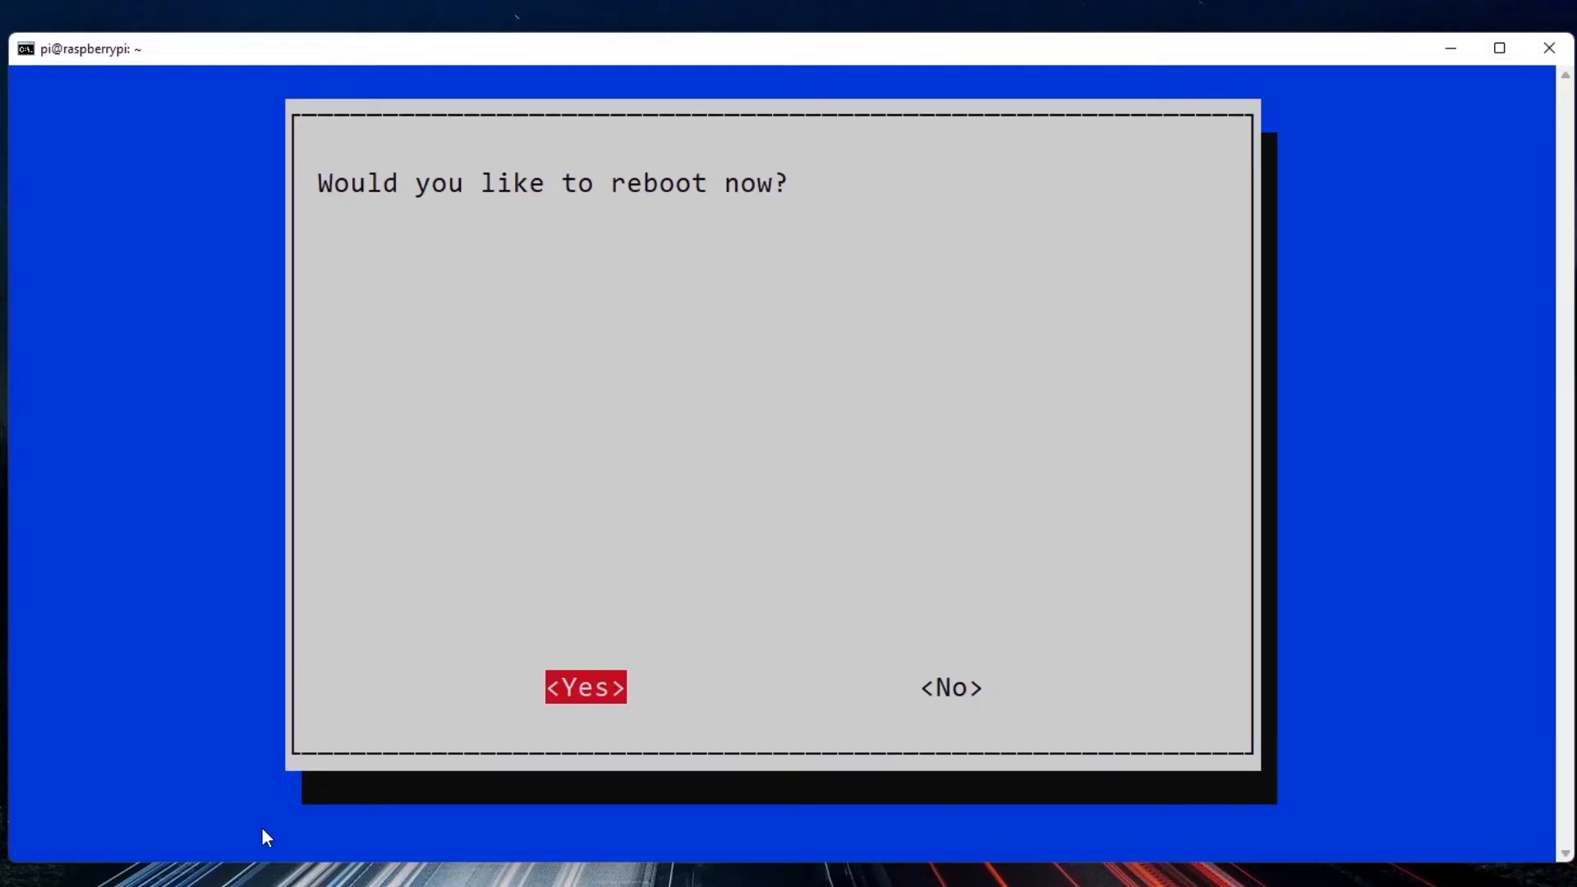
key(Return)
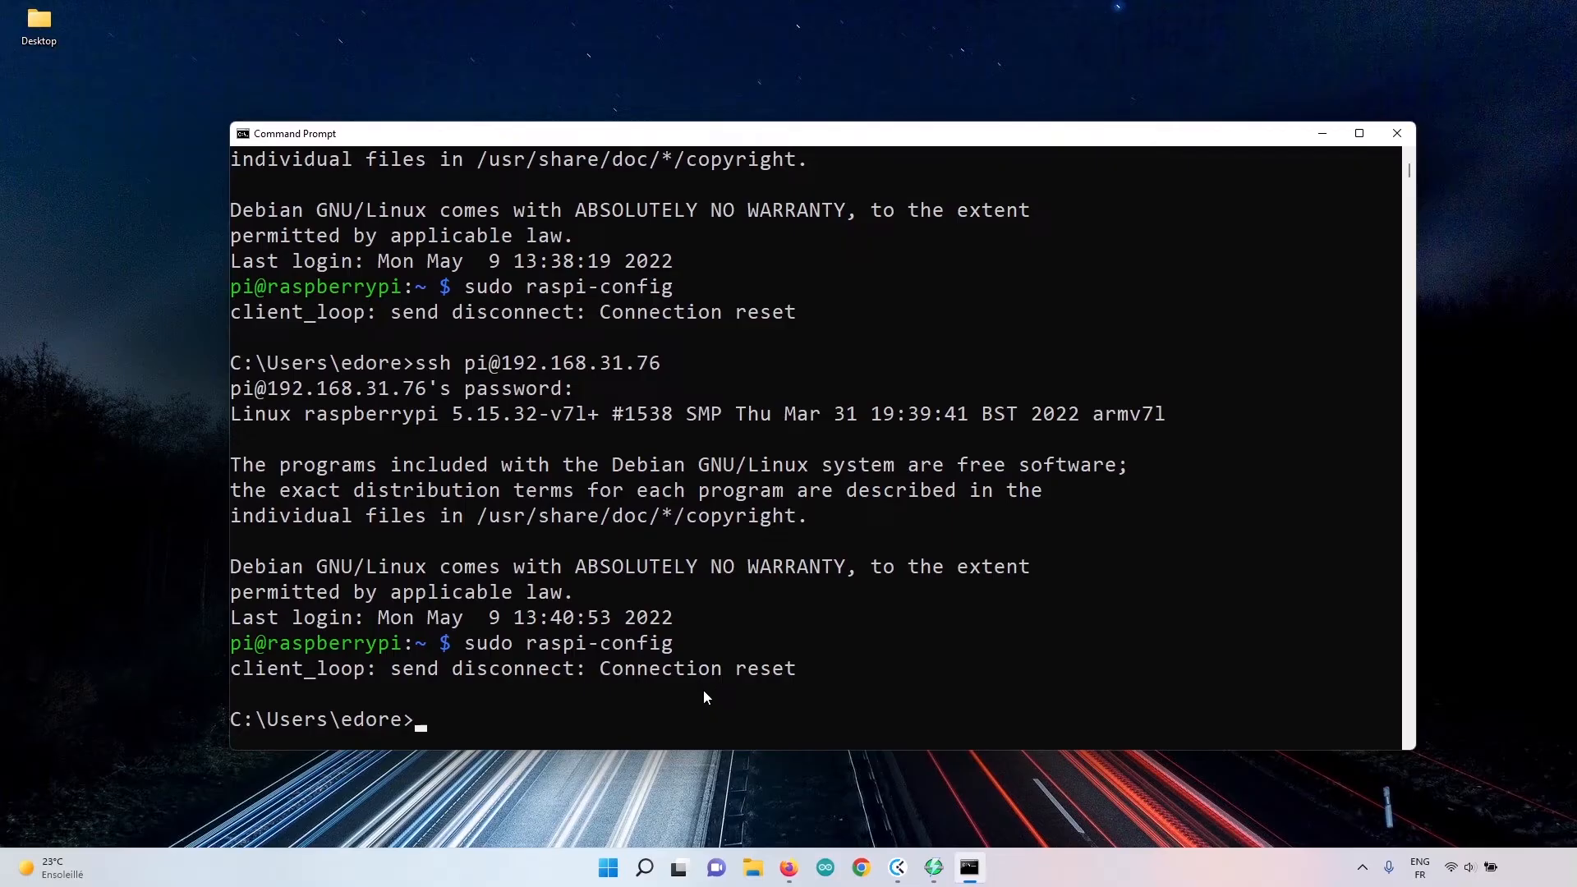
Switch to Firefox and open RealVNC's VNC Viewer download page for Windows, dismissing the cookie notice.
click(789, 867)
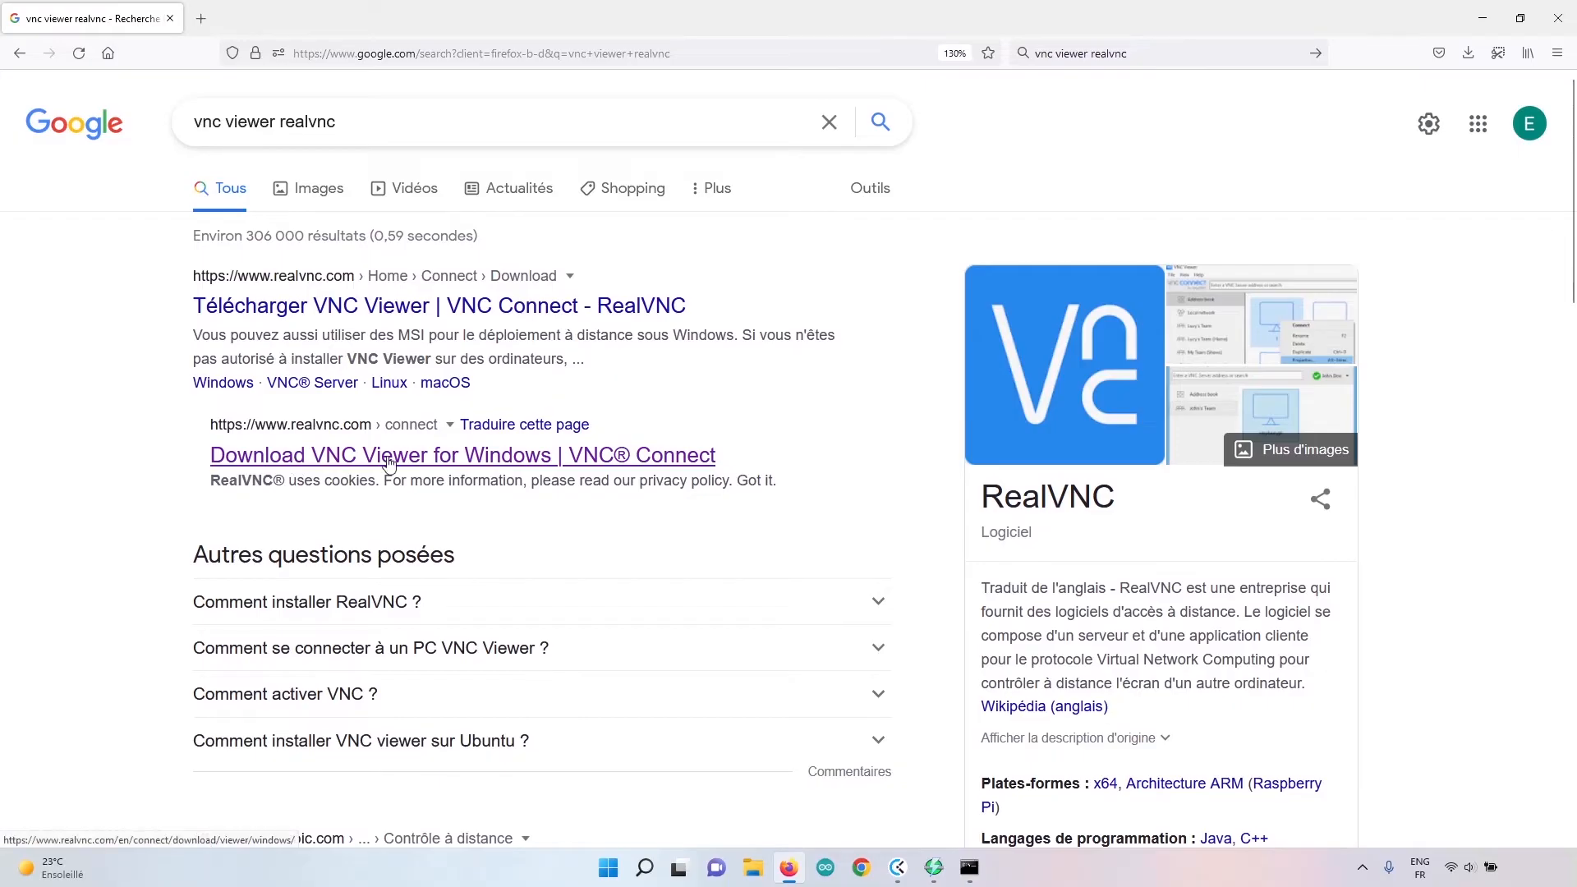
click(507, 465)
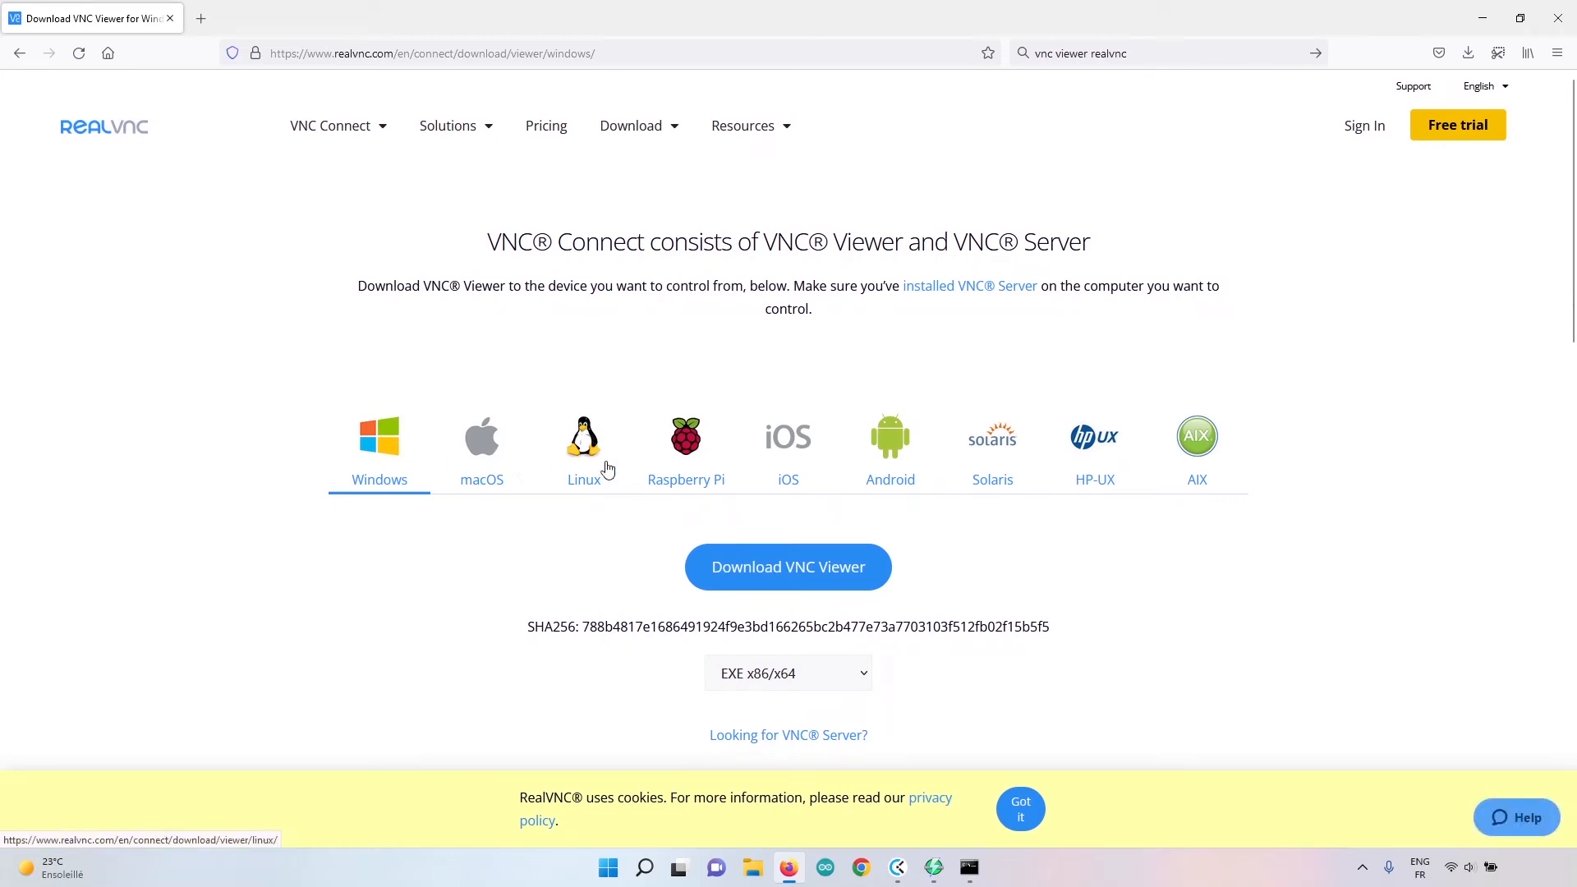
click(1033, 805)
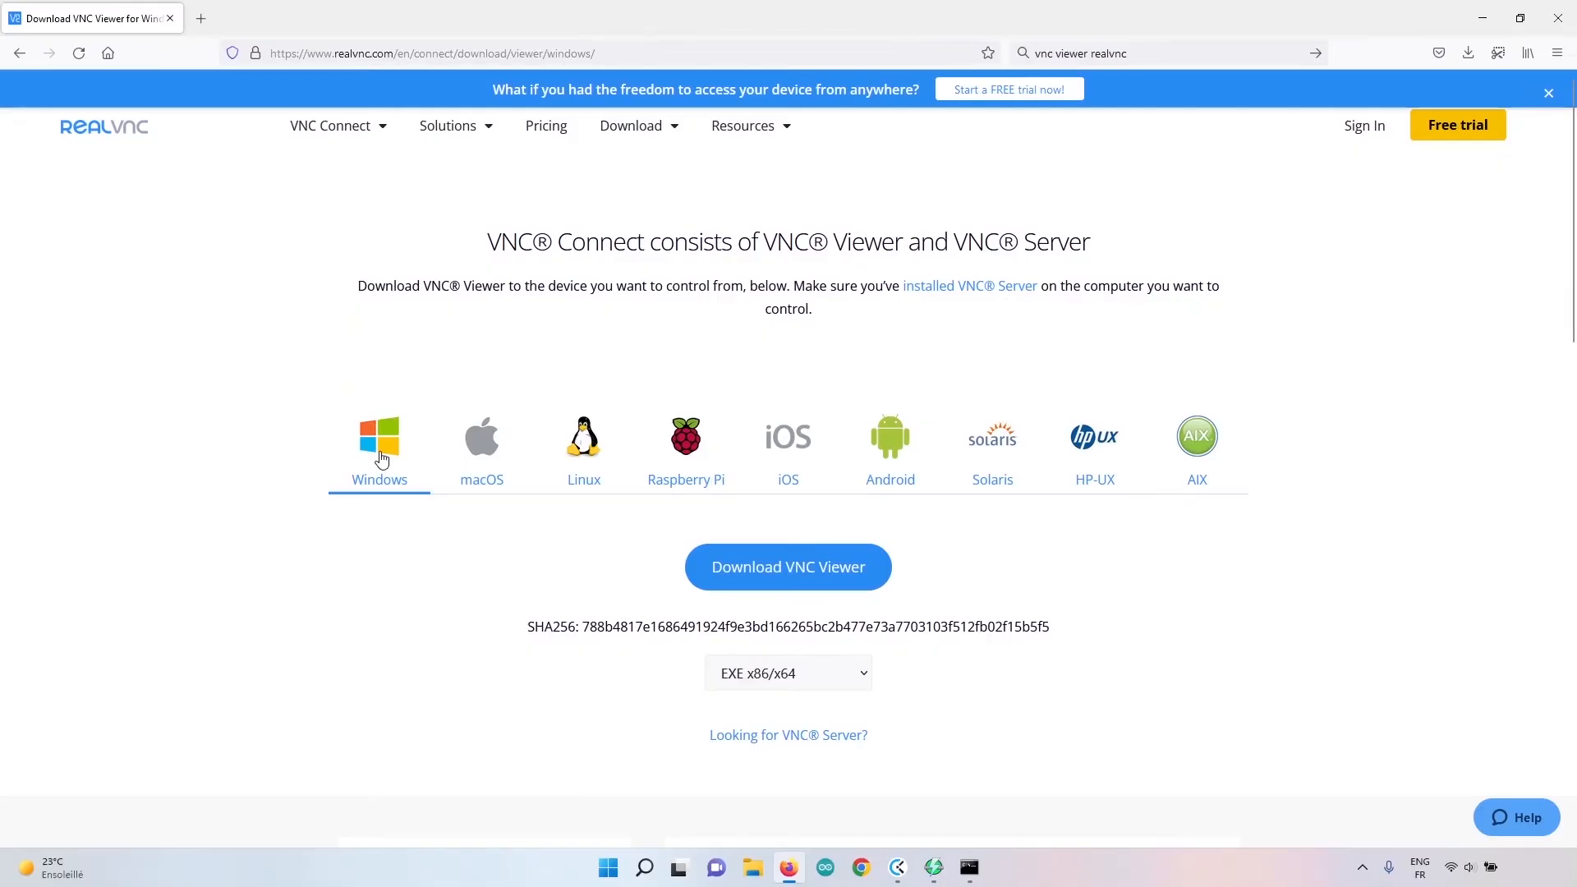
click(491, 462)
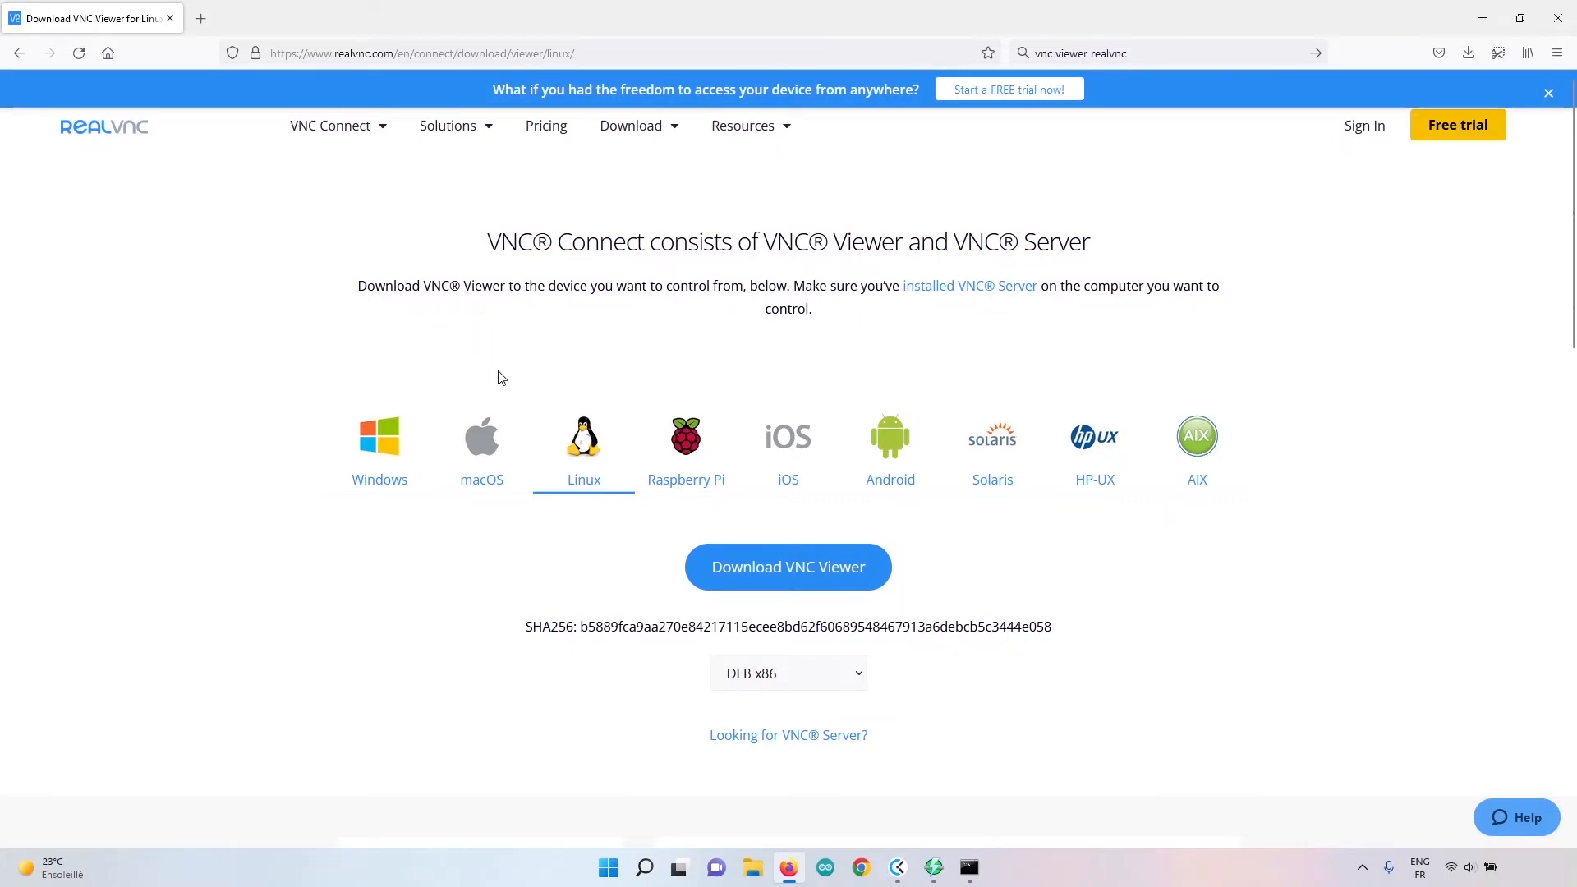
click(373, 445)
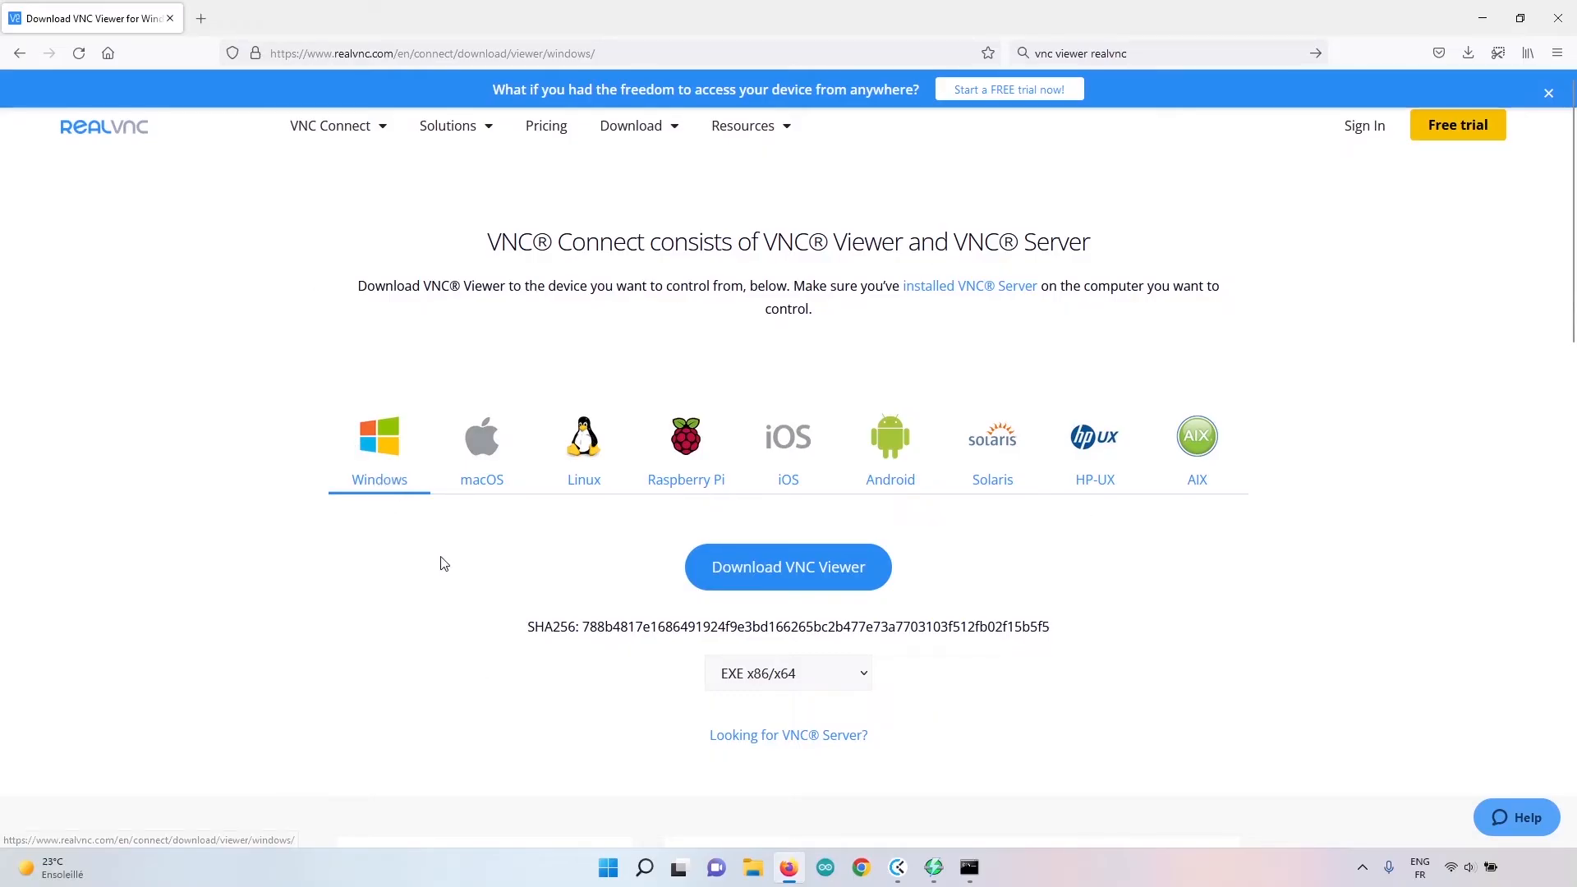
Download VNC Viewer for Windows as EXE x86/x64 and start its installer in English.
click(826, 577)
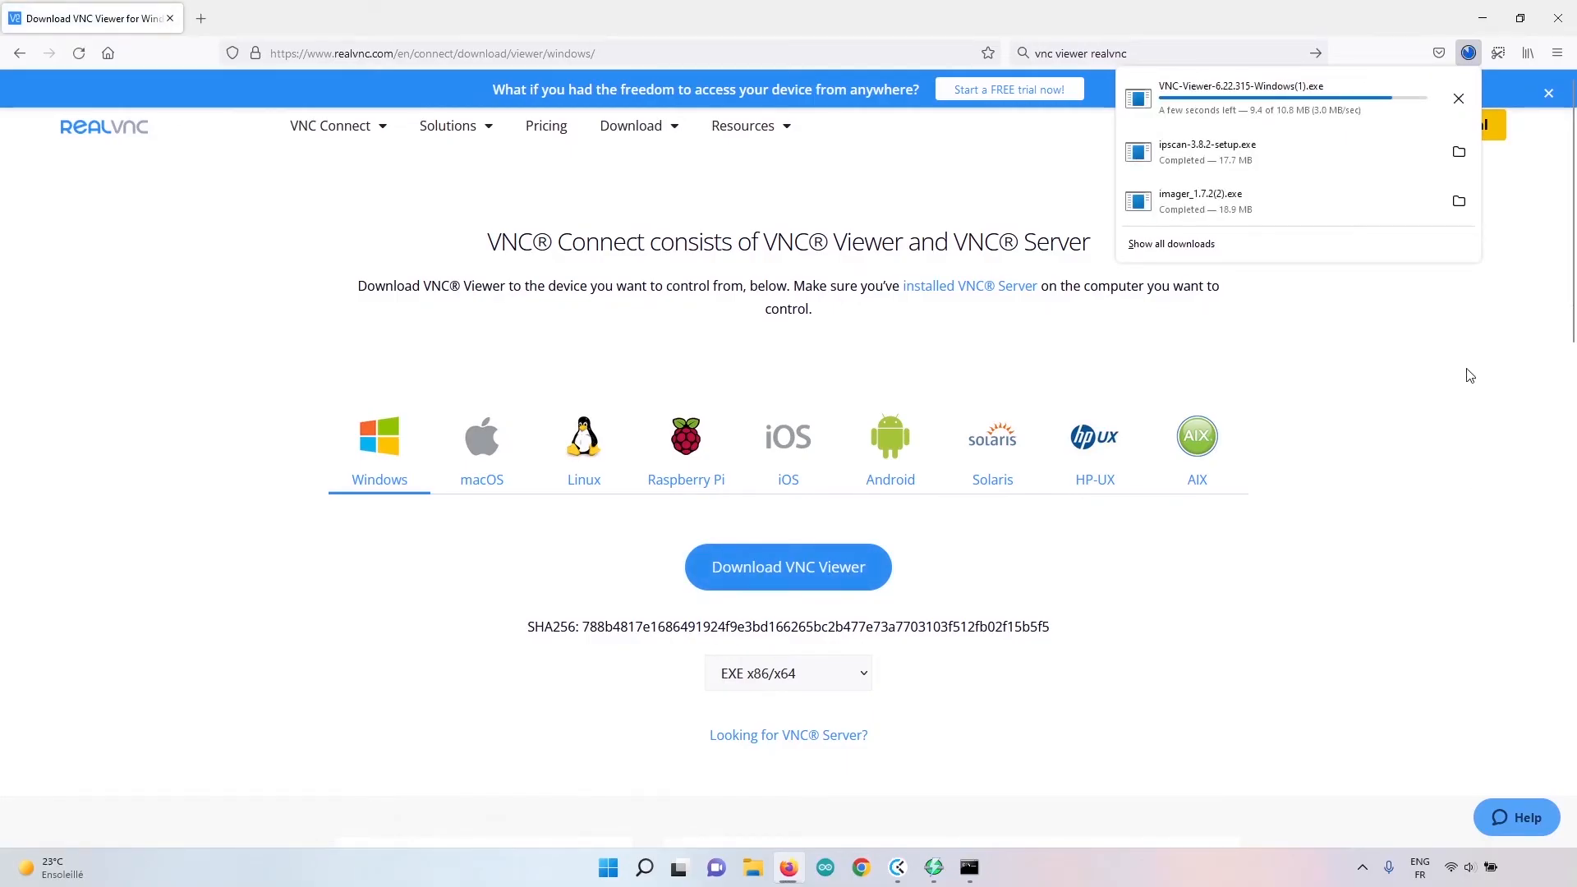
click(1263, 90)
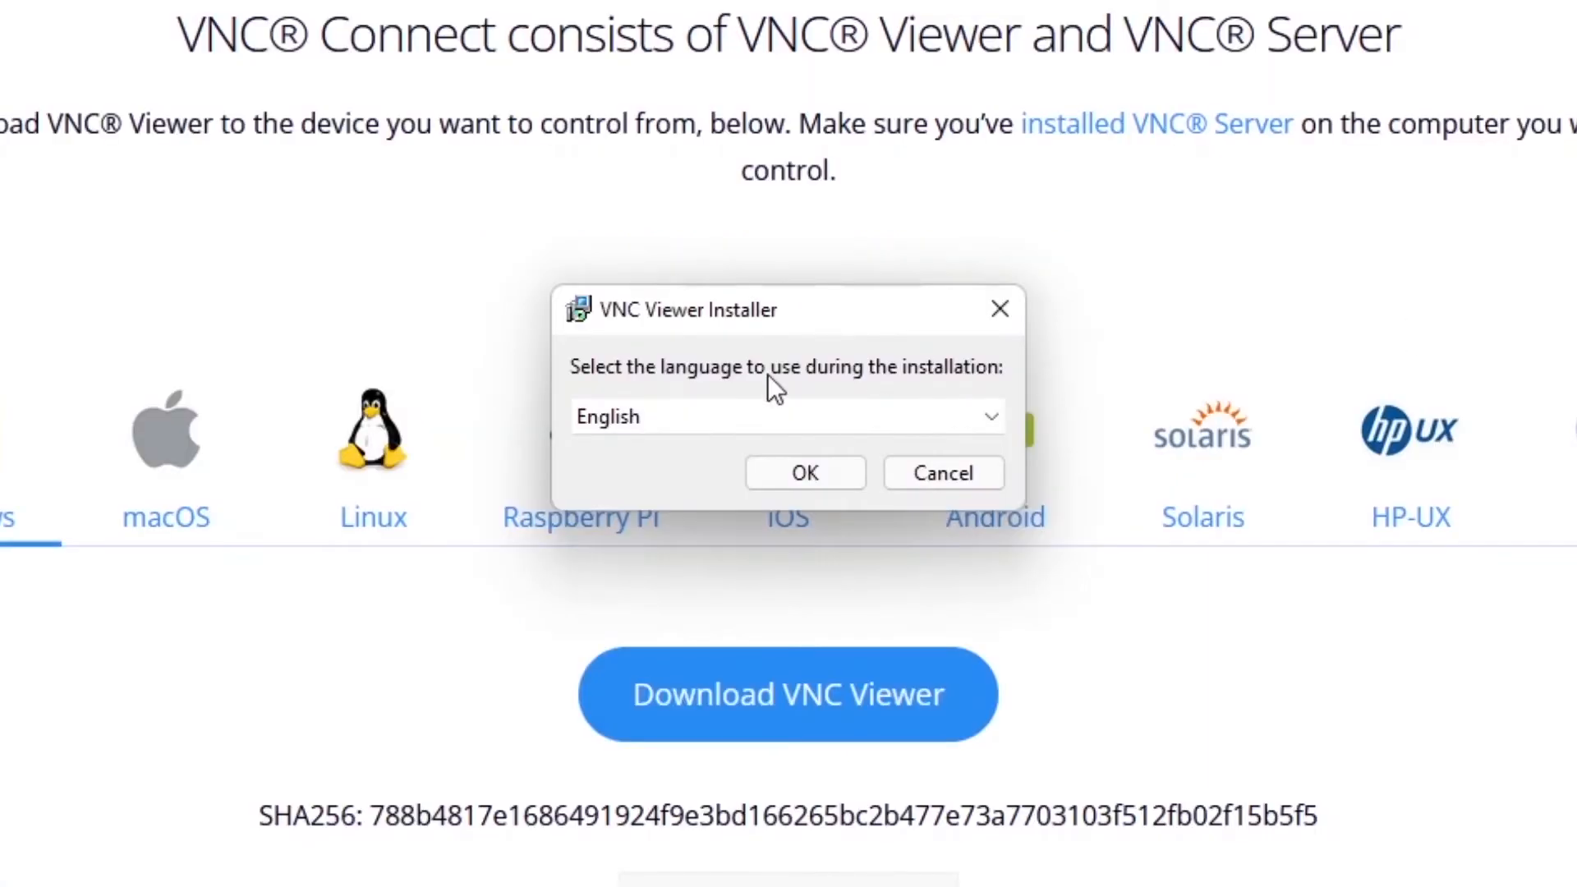
click(828, 488)
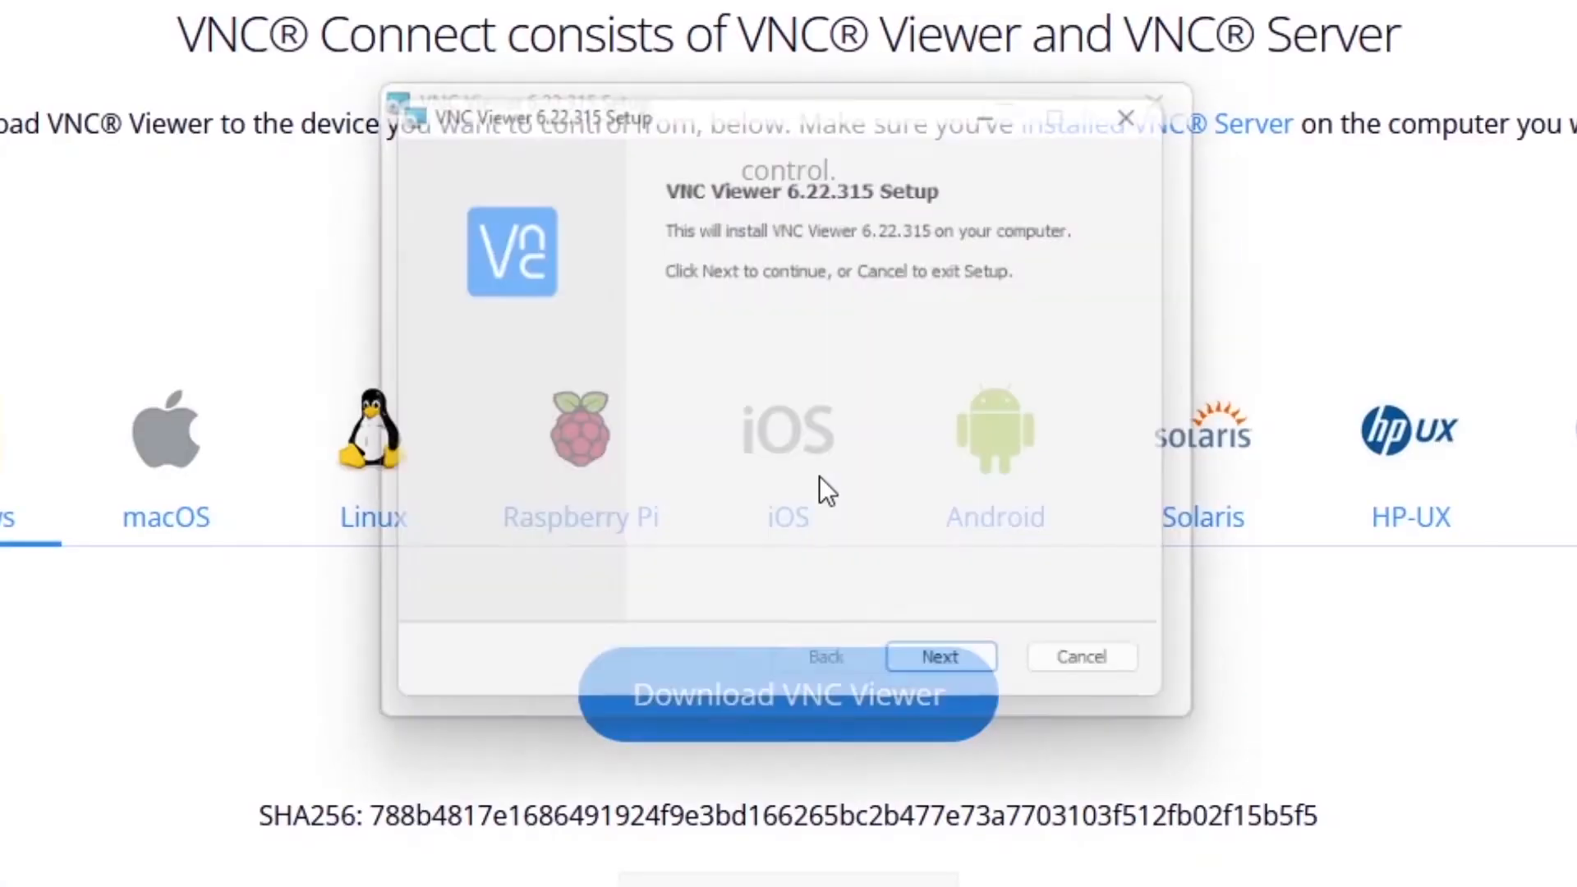
Accept the license agreement, install VNC Viewer with the default features and location, and finish the setup wizard.
click(956, 680)
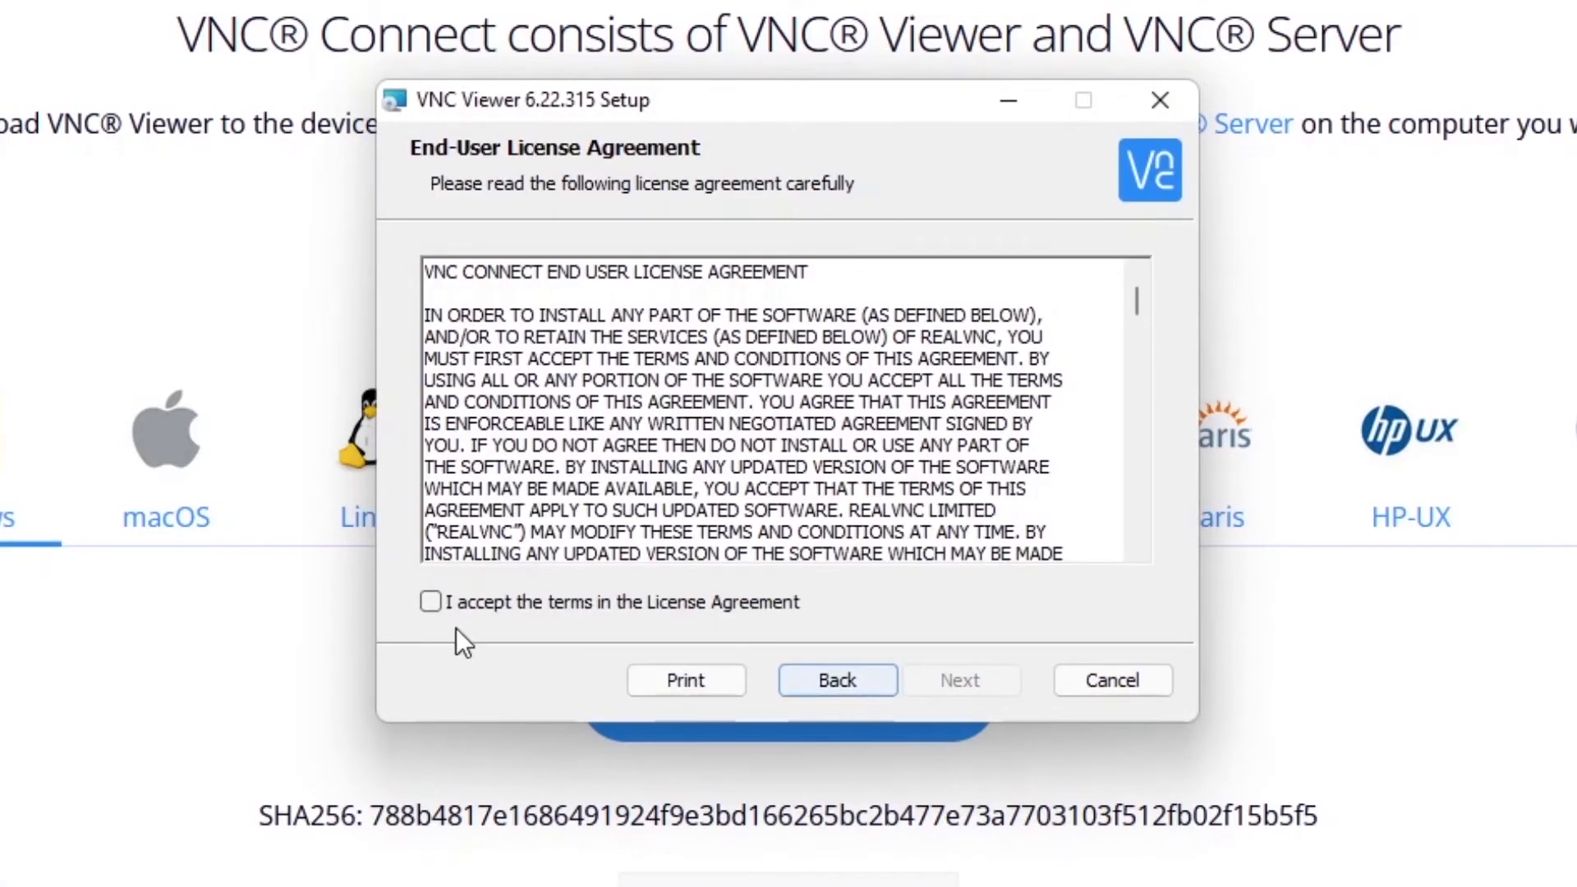
click(431, 602)
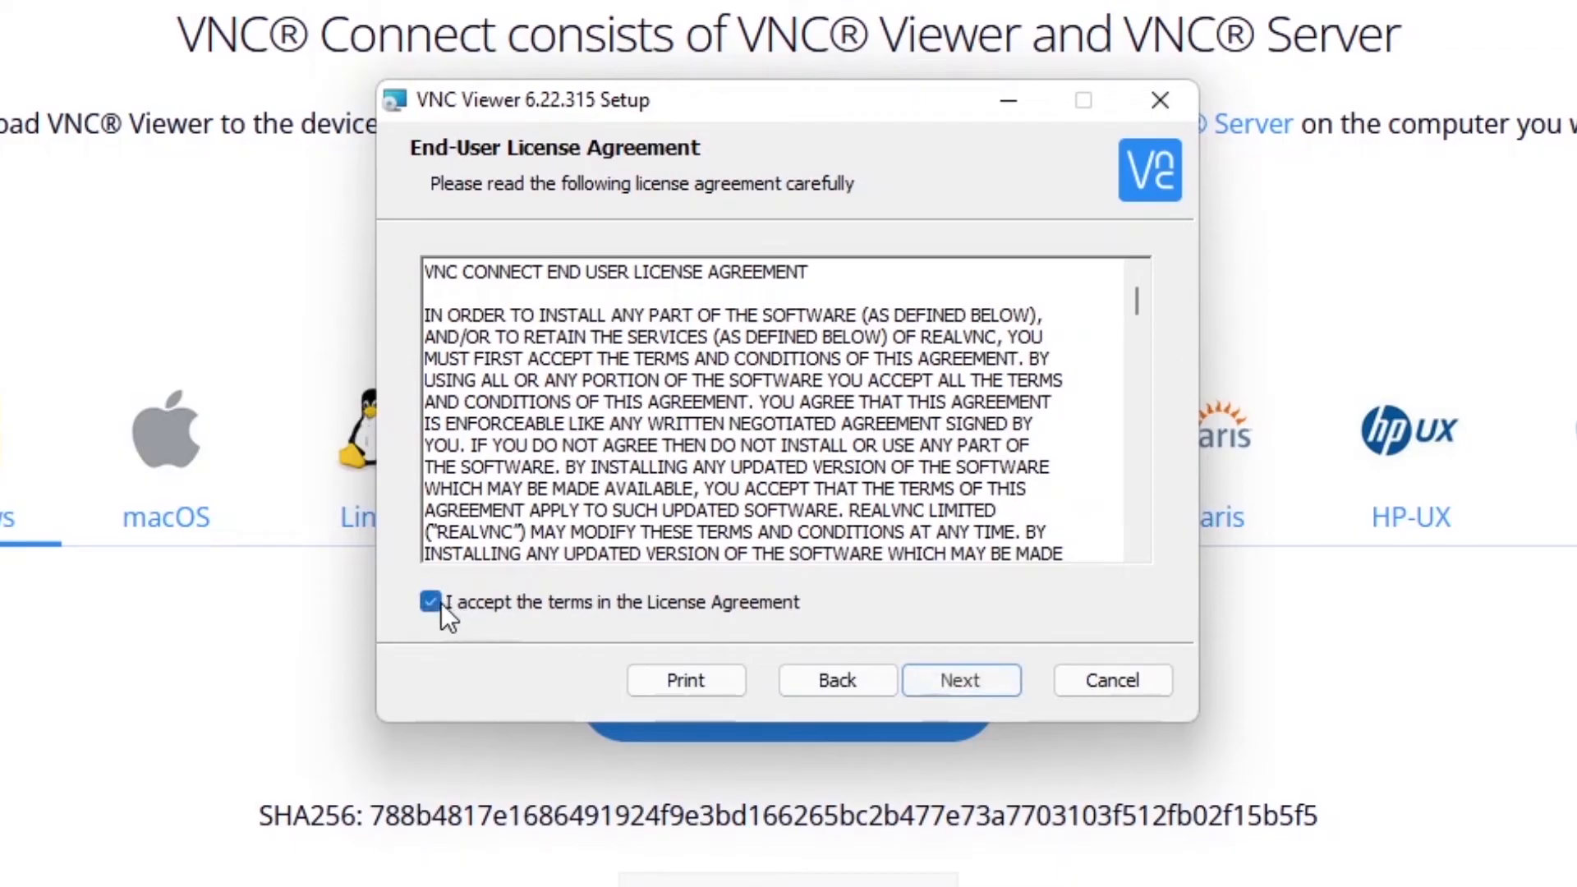
click(986, 687)
click(989, 682)
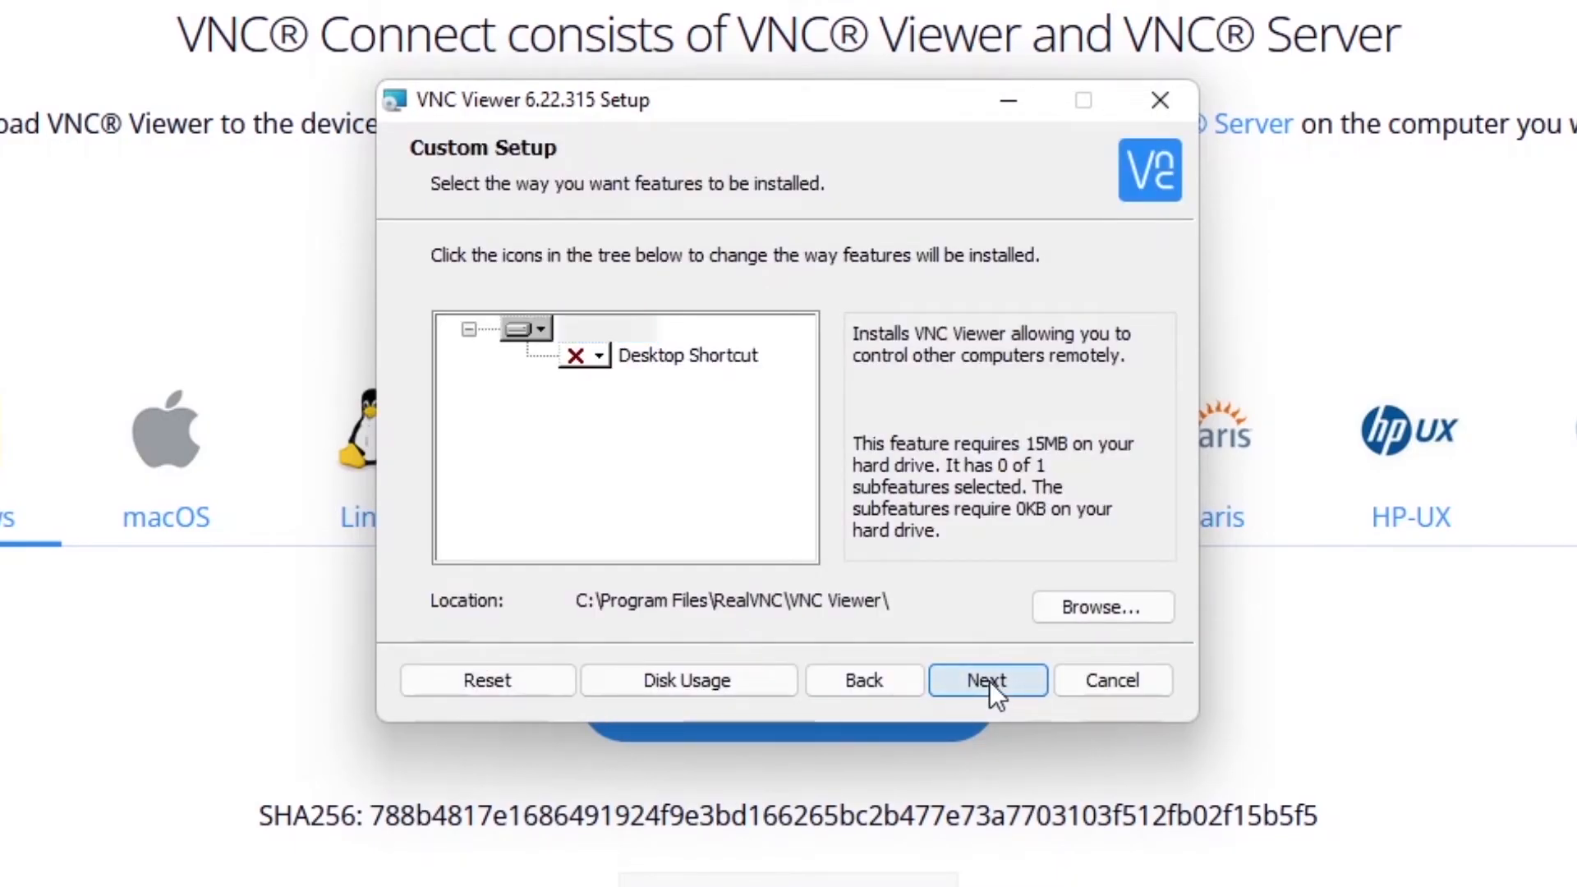
click(986, 685)
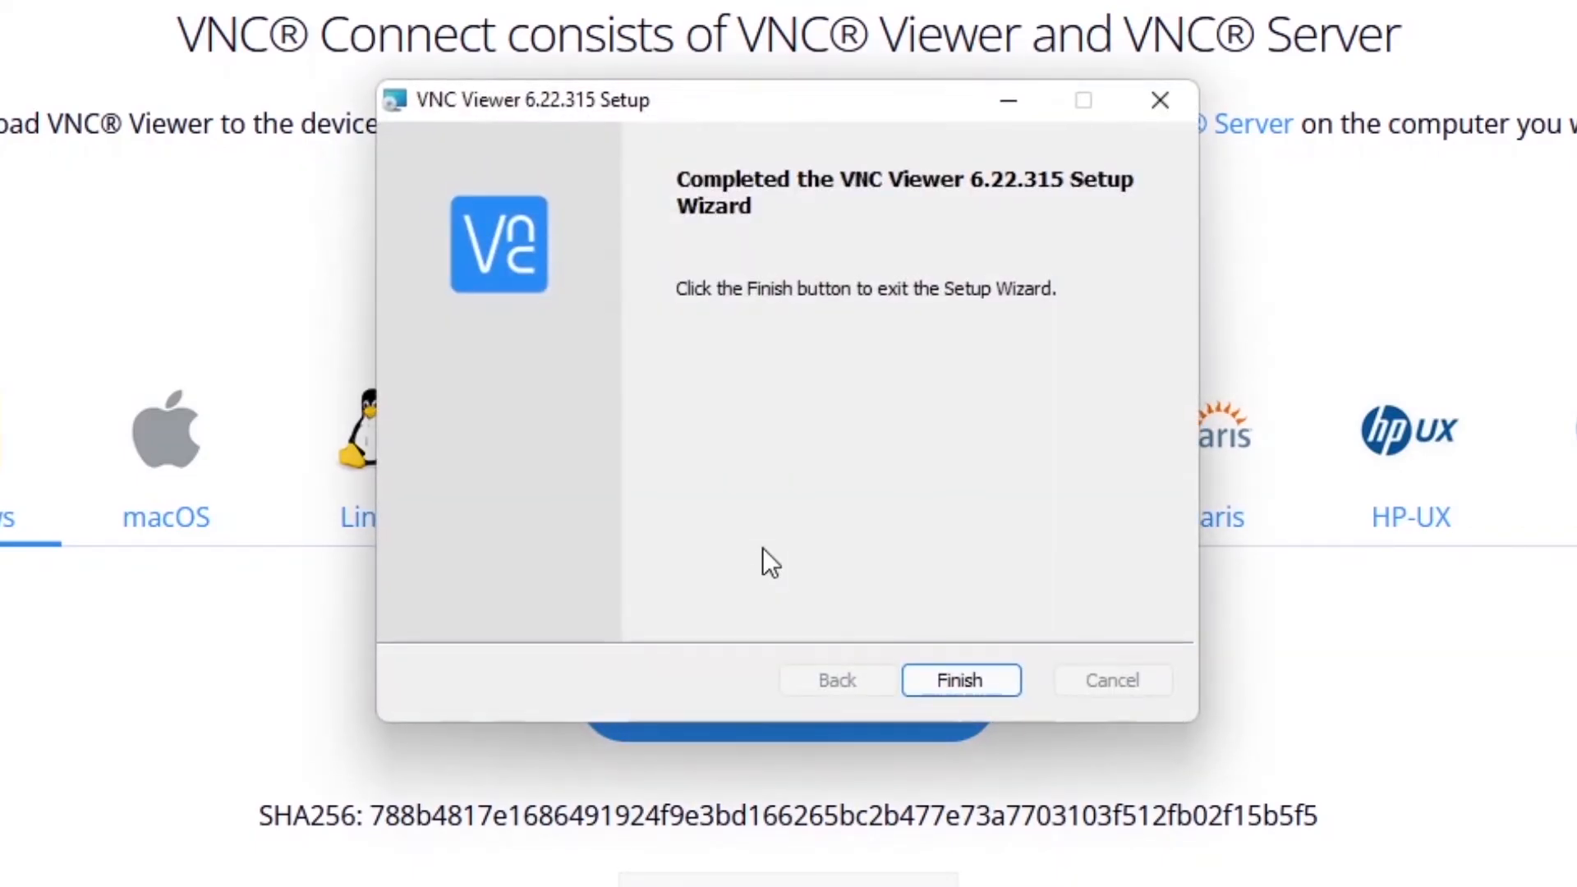
click(948, 683)
Minimize the browser, find and launch VNC Viewer with the search term "vnc", and minimize the Command Prompt window.
click(1473, 10)
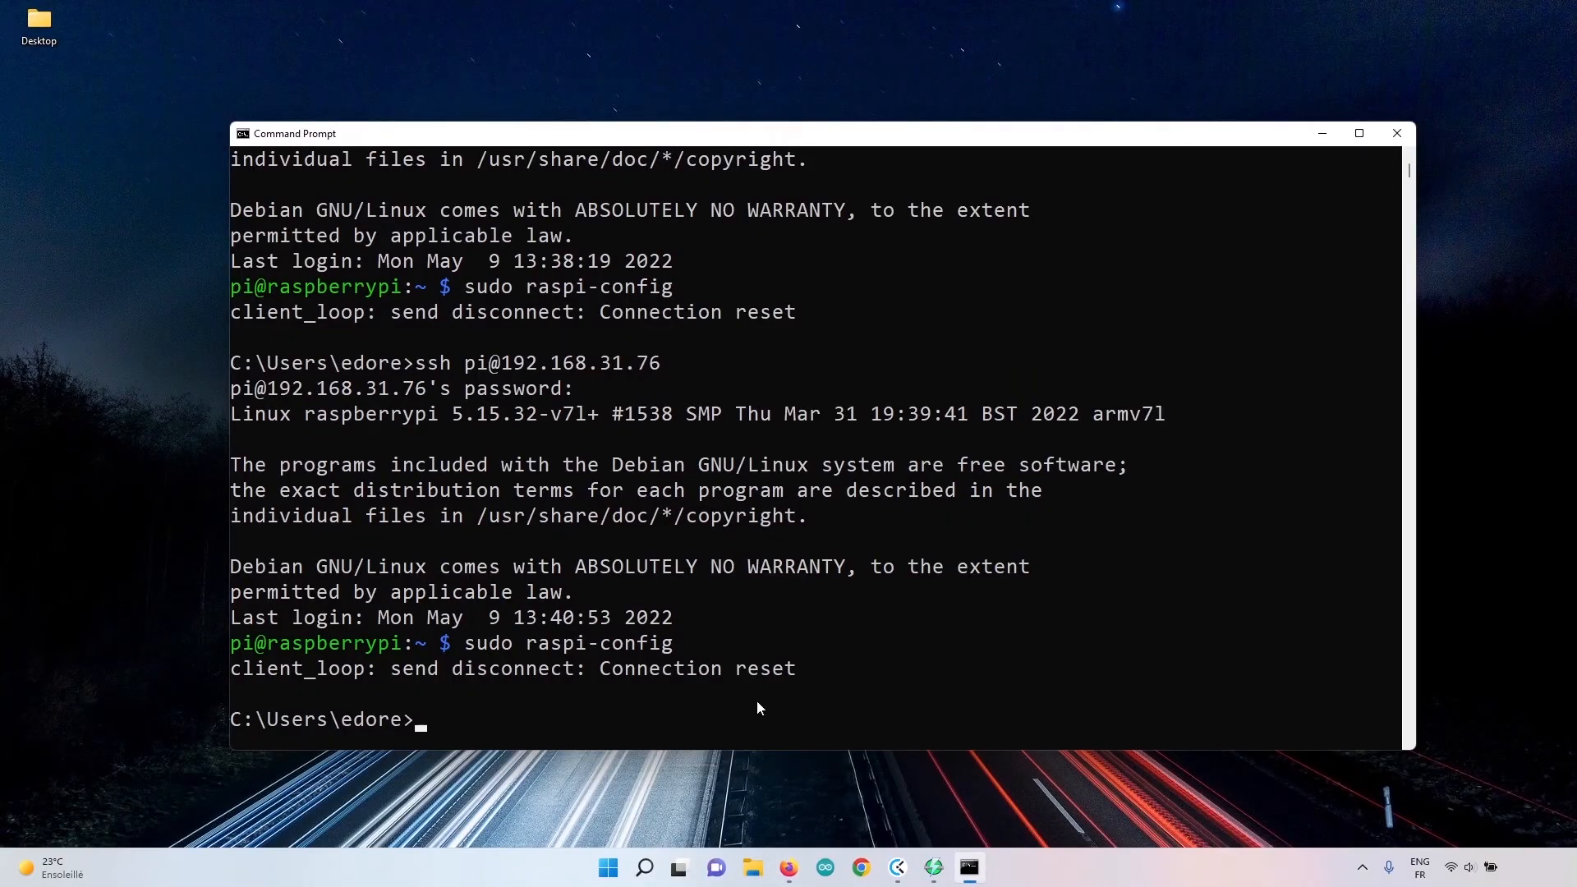
click(615, 868)
text(vnc)
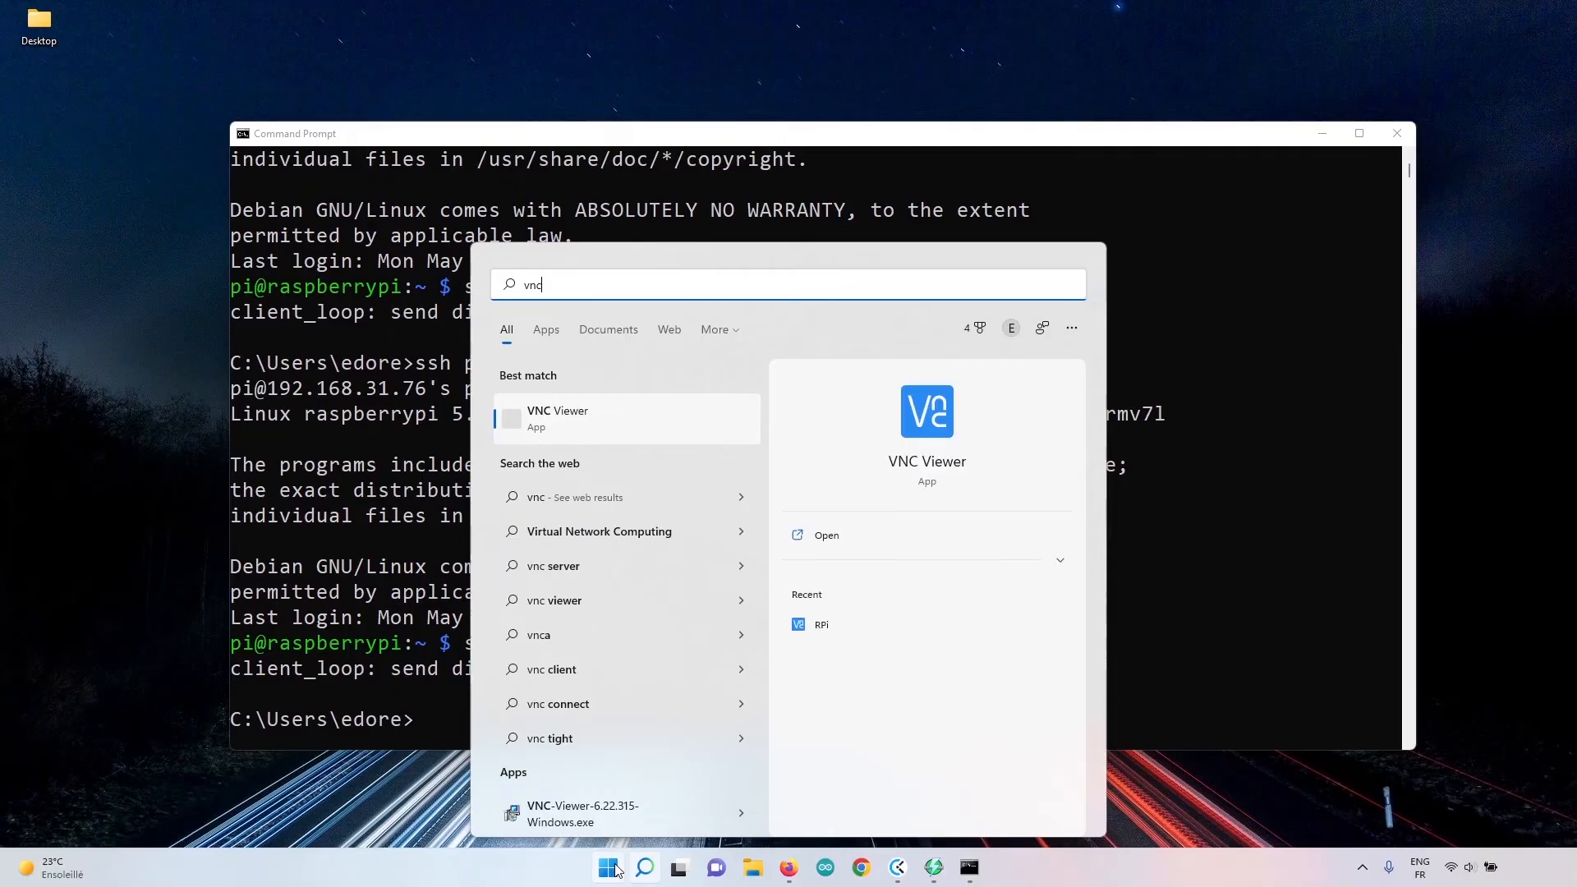
click(548, 419)
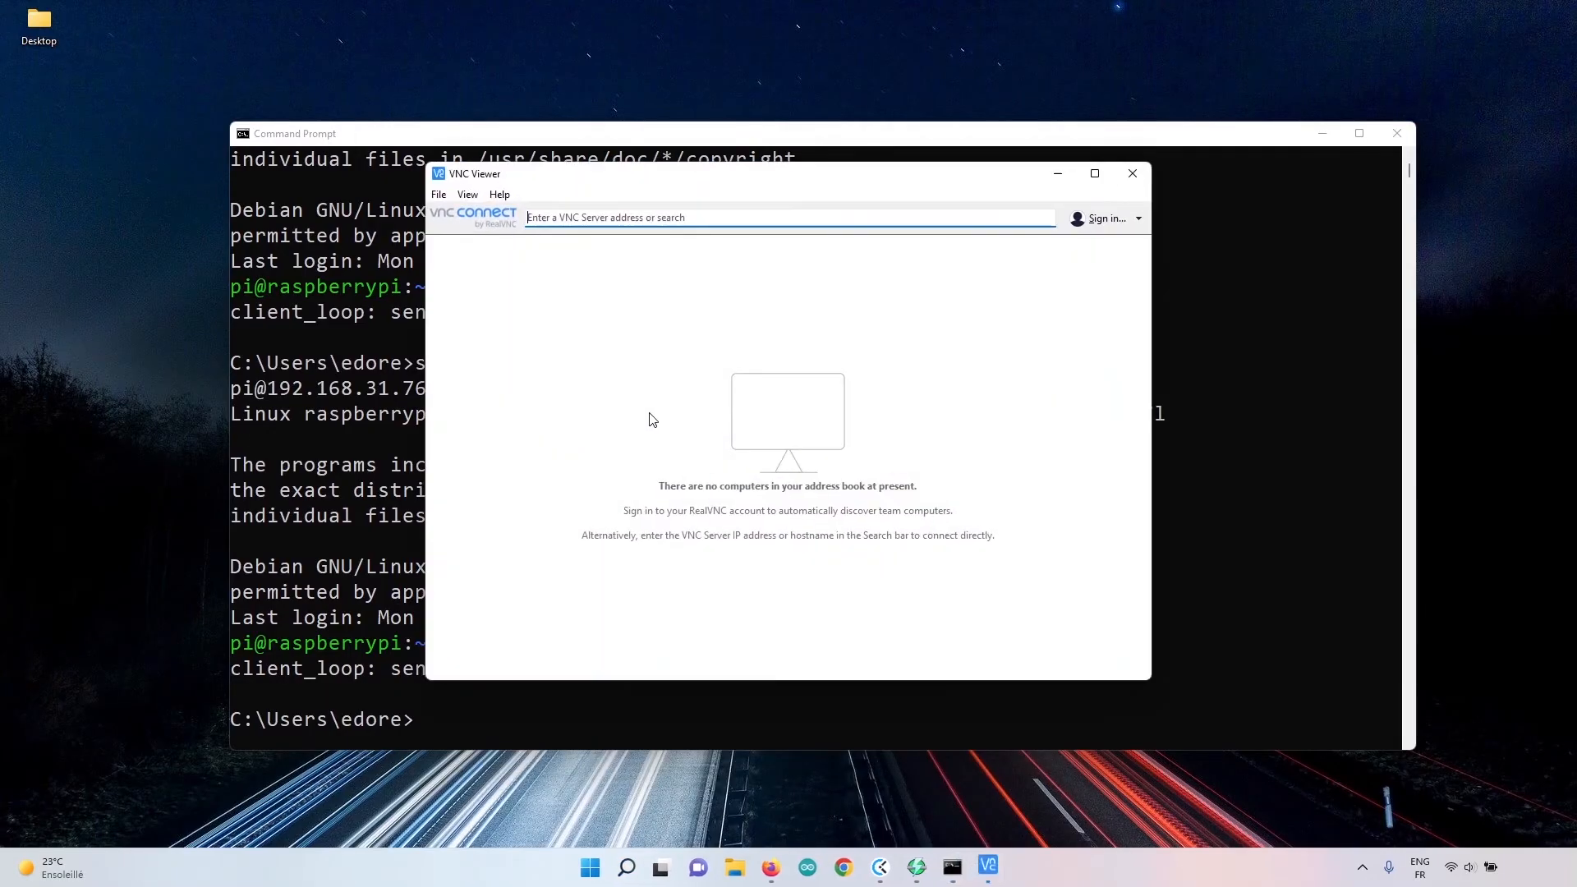
click(1323, 134)
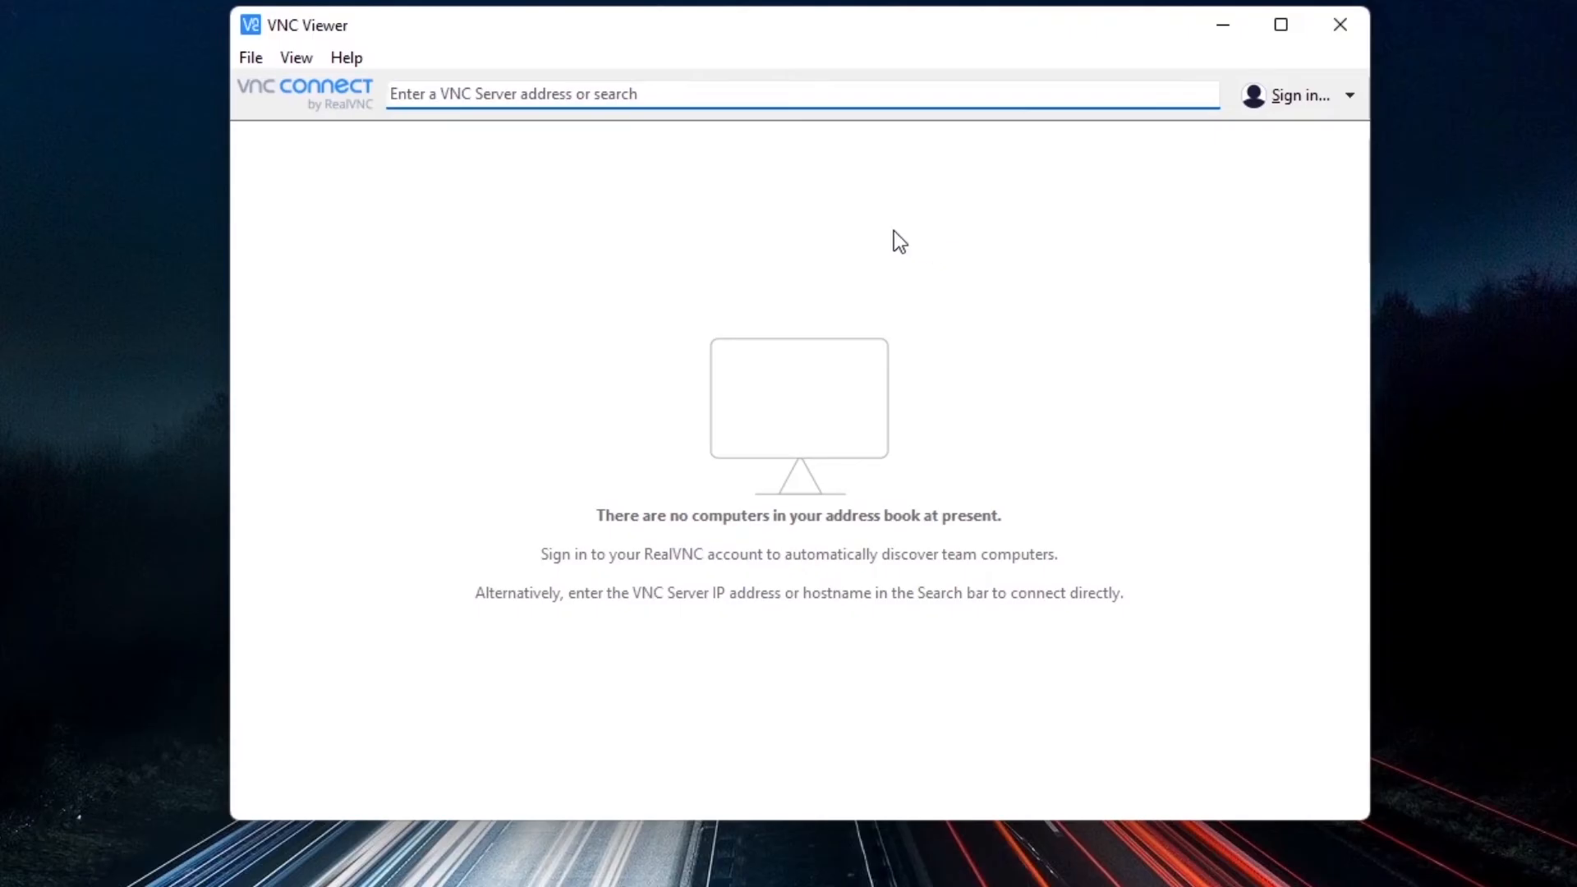
Create a new VNC connection with 192.168.31.76 as the VNC Server address.
click(246, 60)
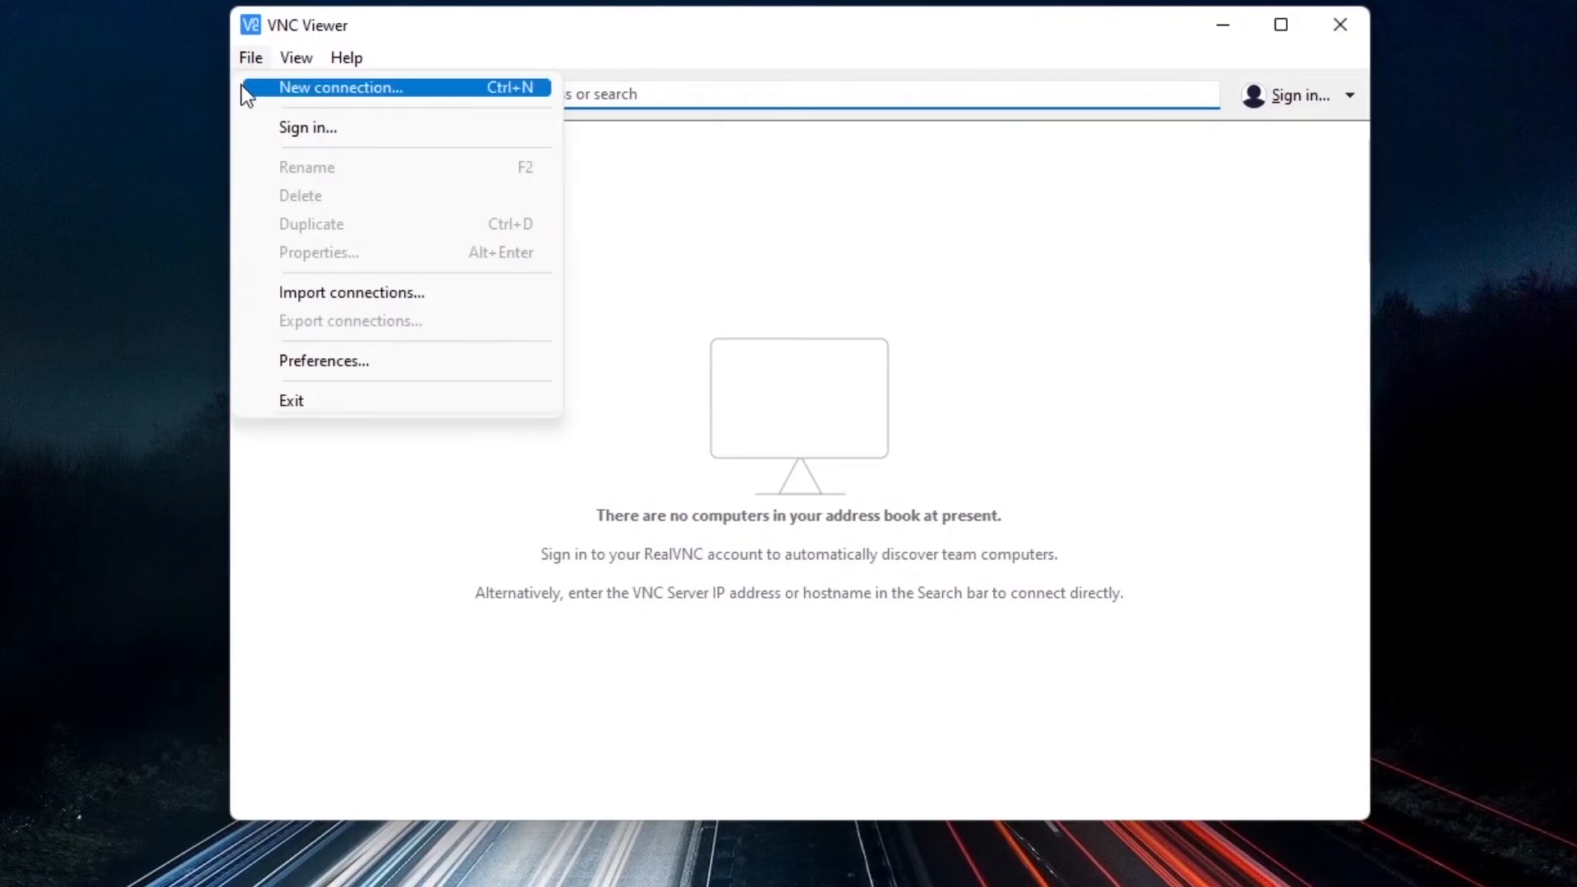
click(280, 87)
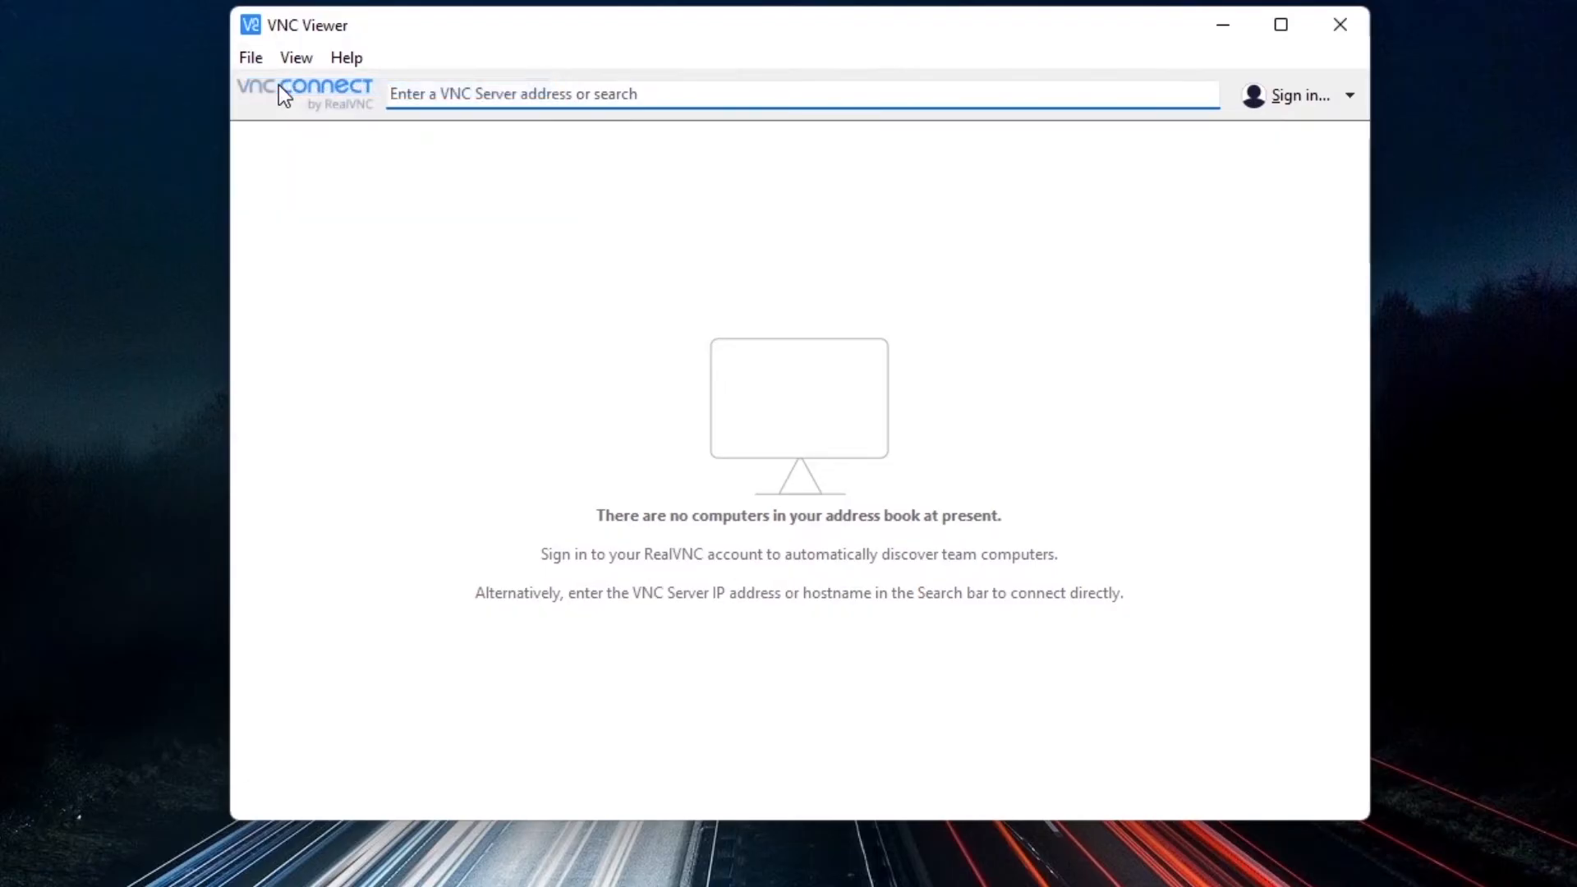
click(649, 327)
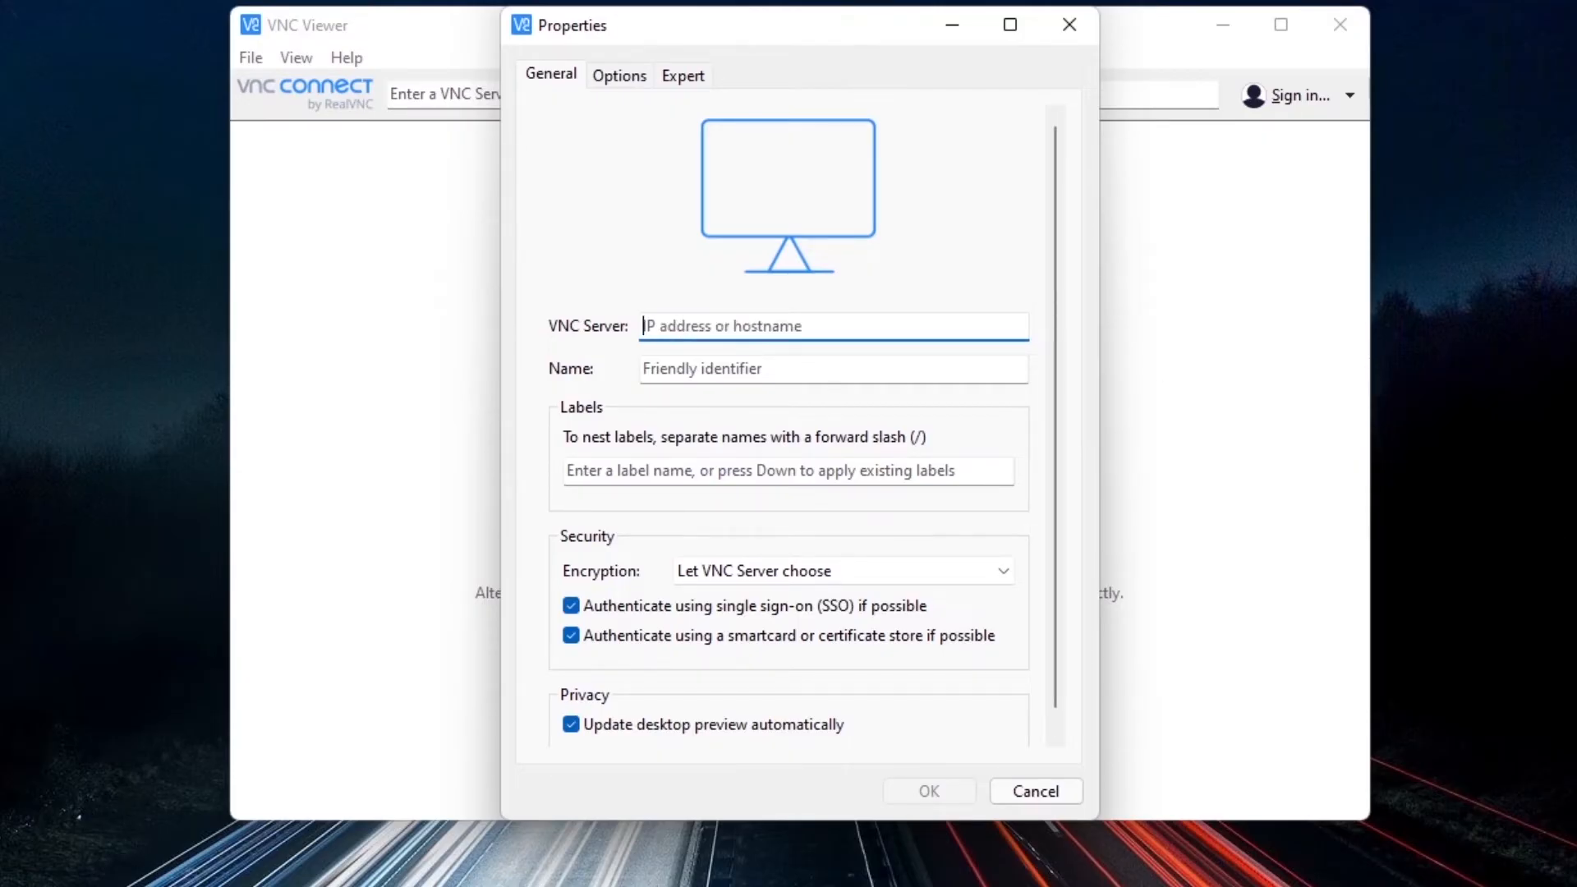
click(701, 326)
click(693, 324)
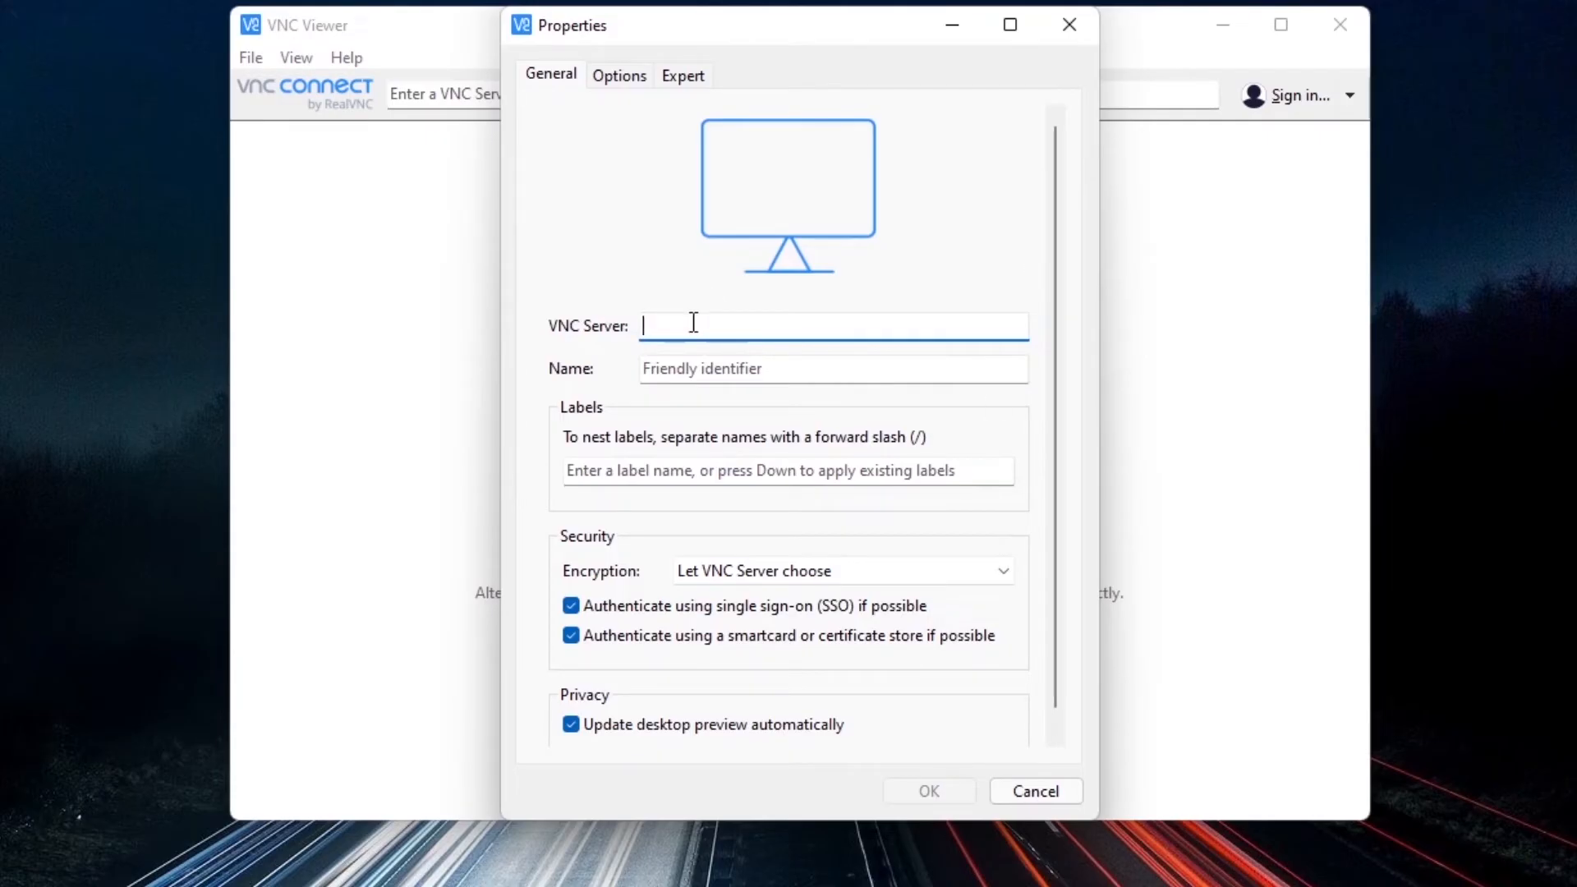
text(192.)
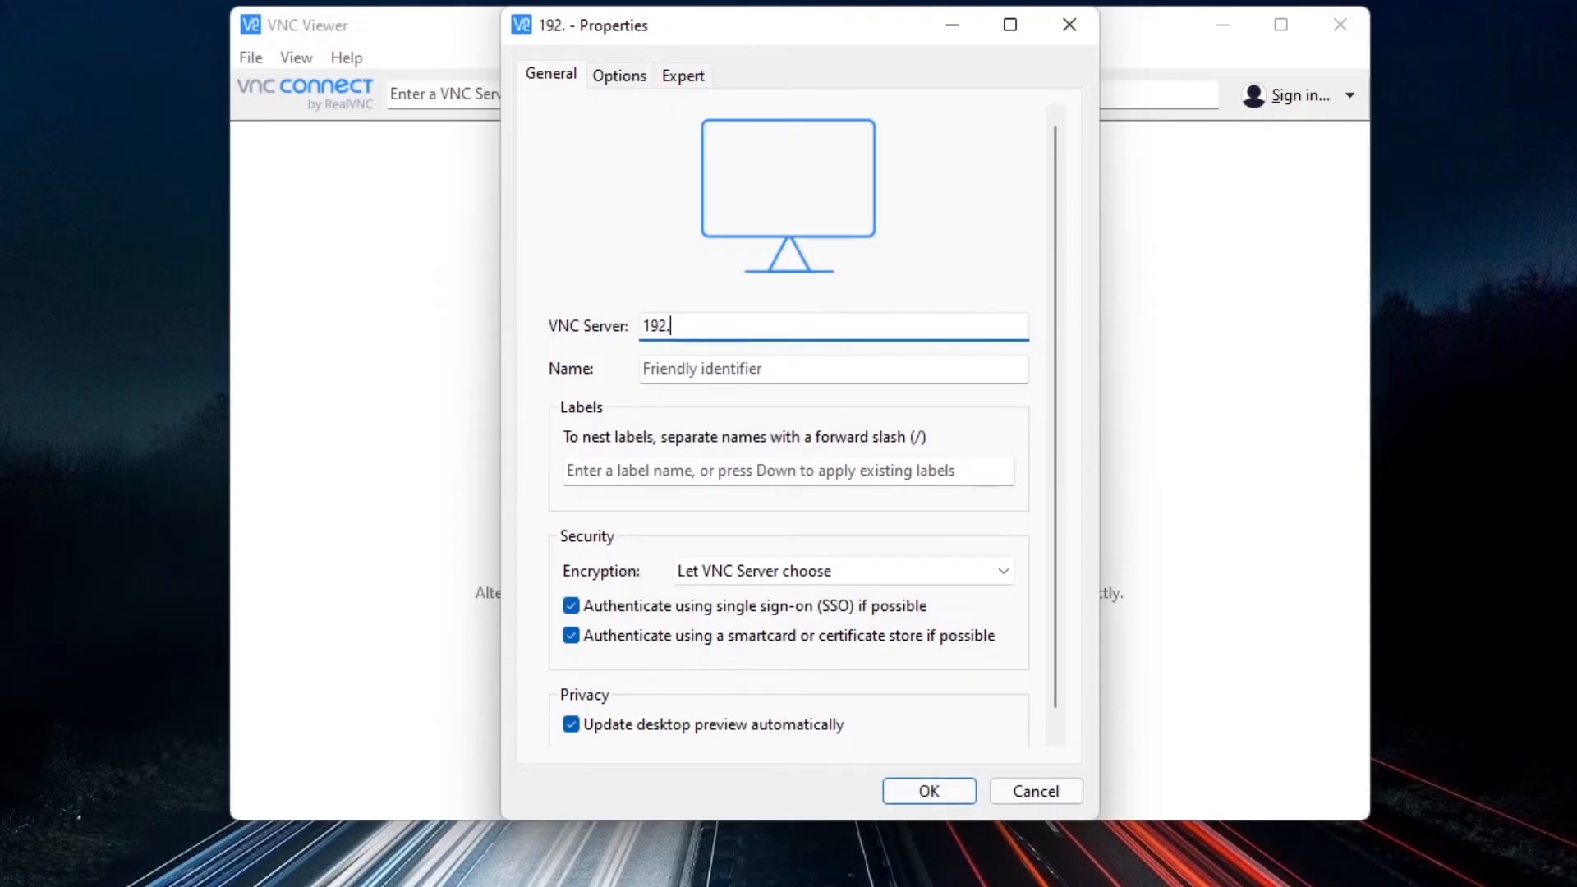
text(168.31)
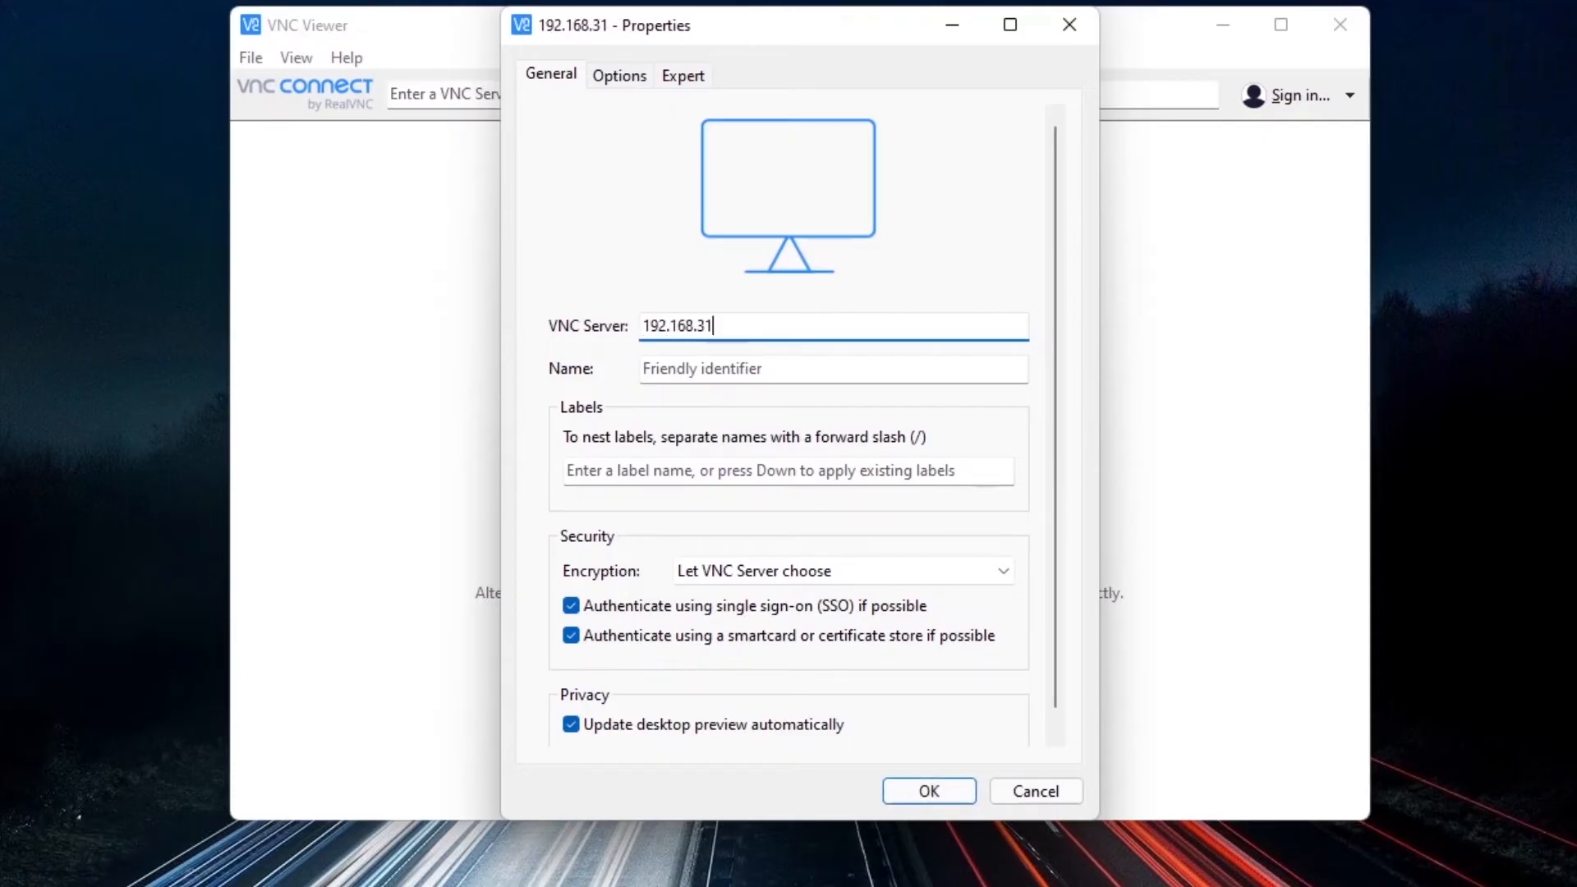
text(.76)
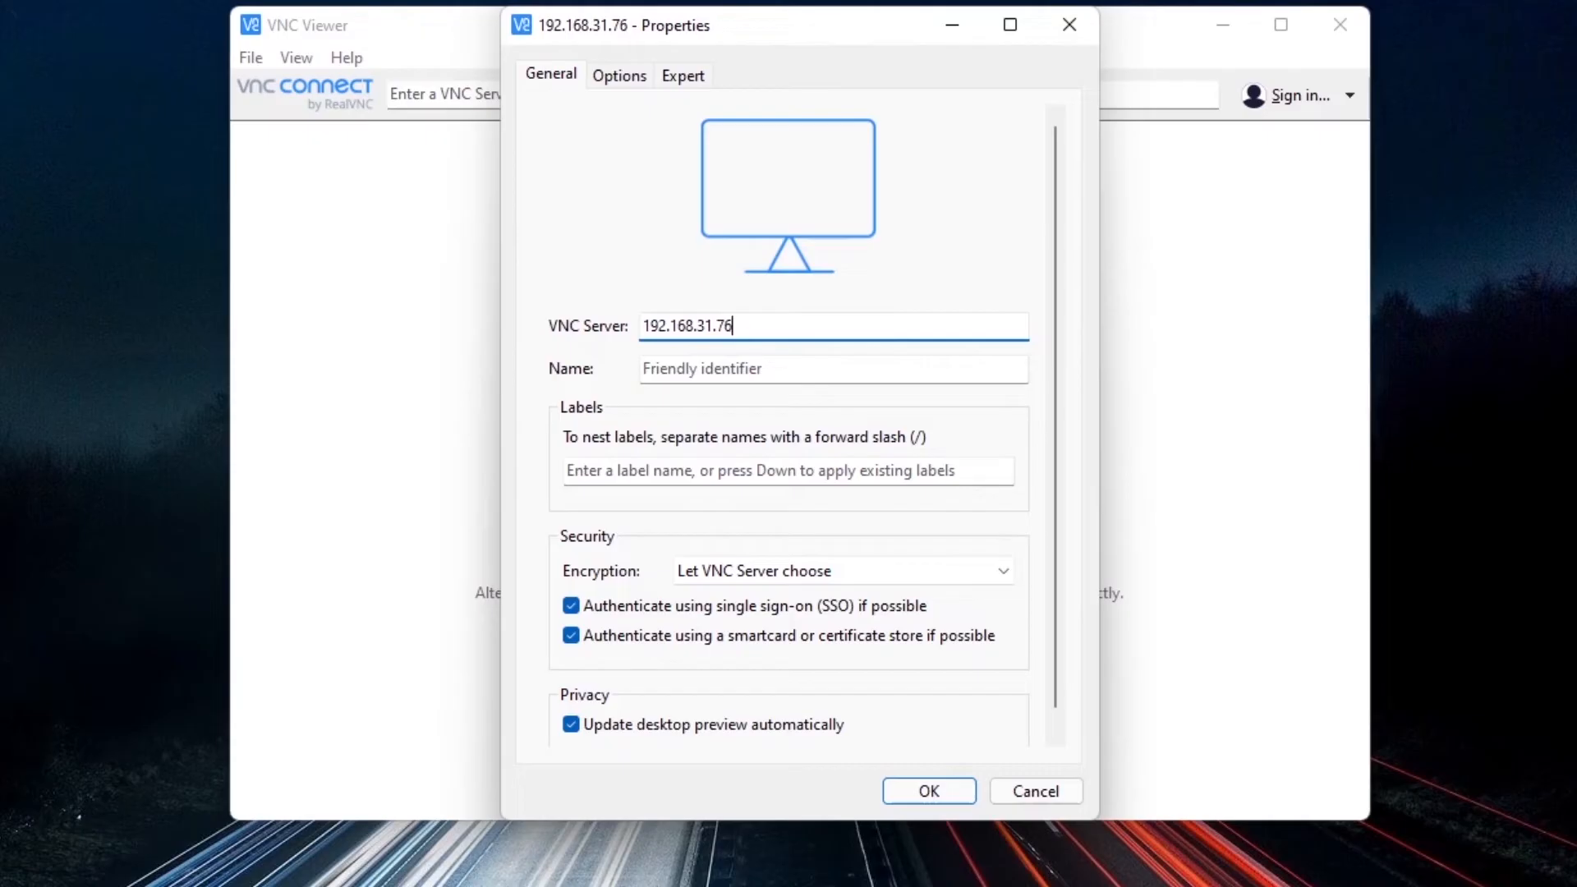
Name the connection "Raspberry Pi" and save it to the address book.
click(704, 368)
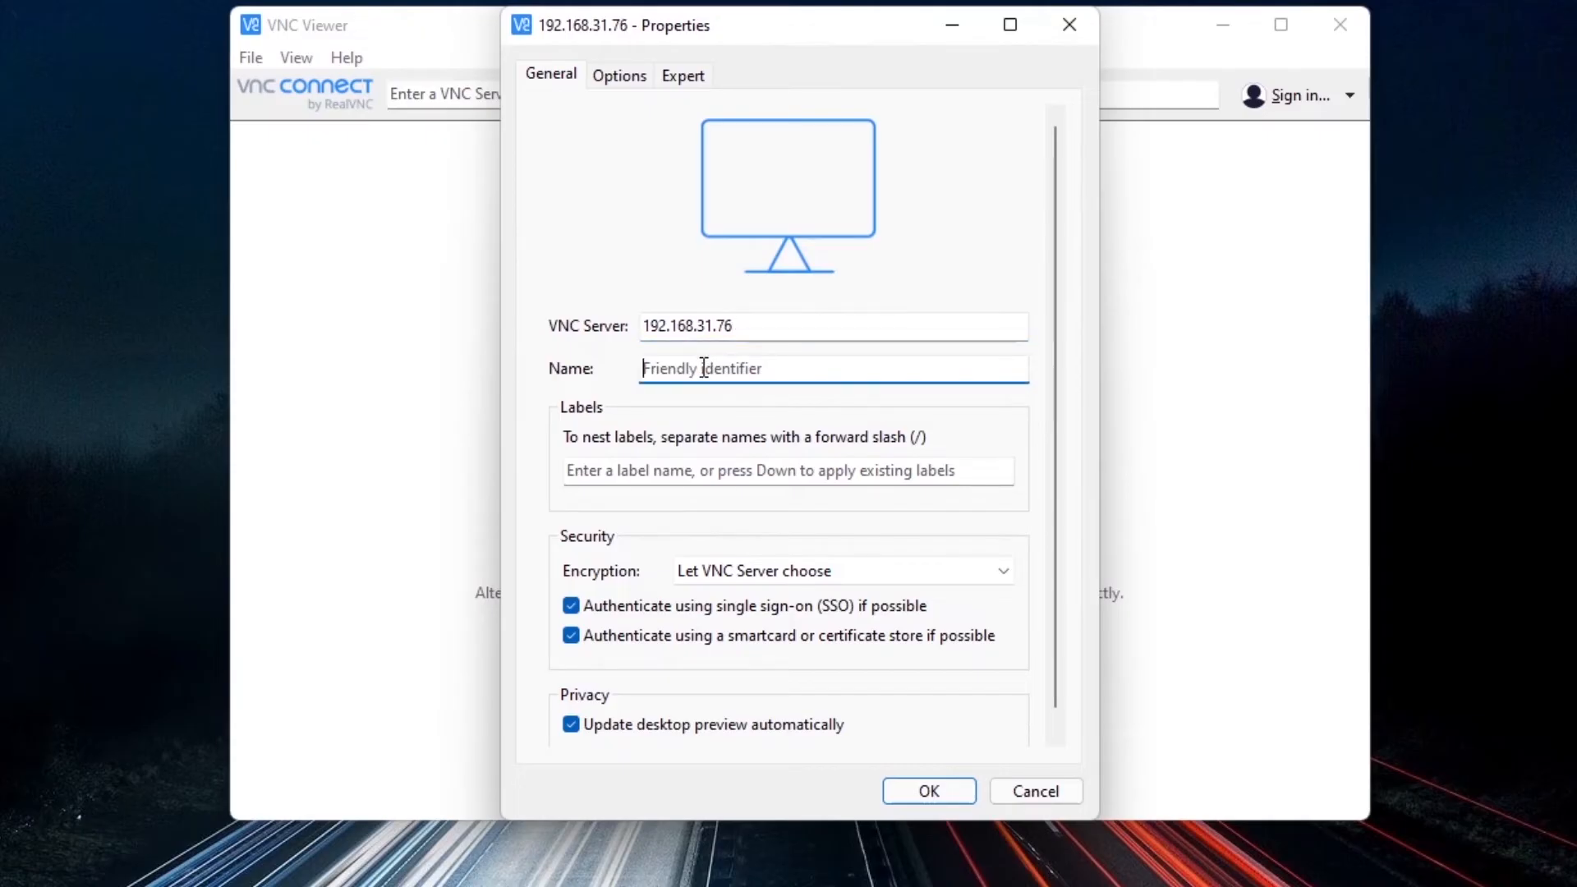
text(R)
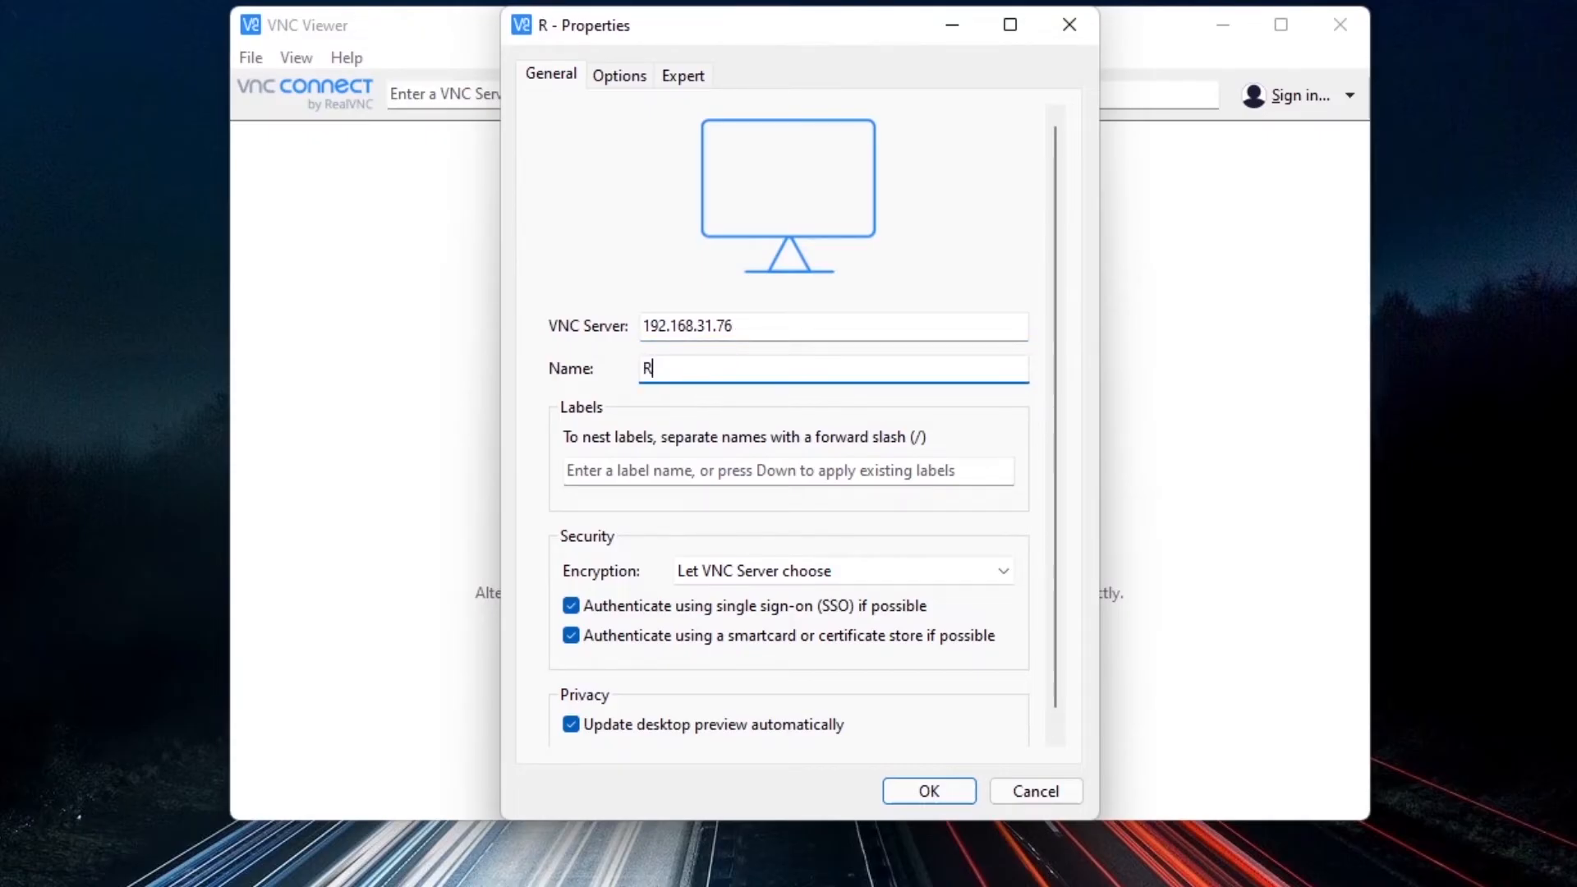
text(aspberry Pi)
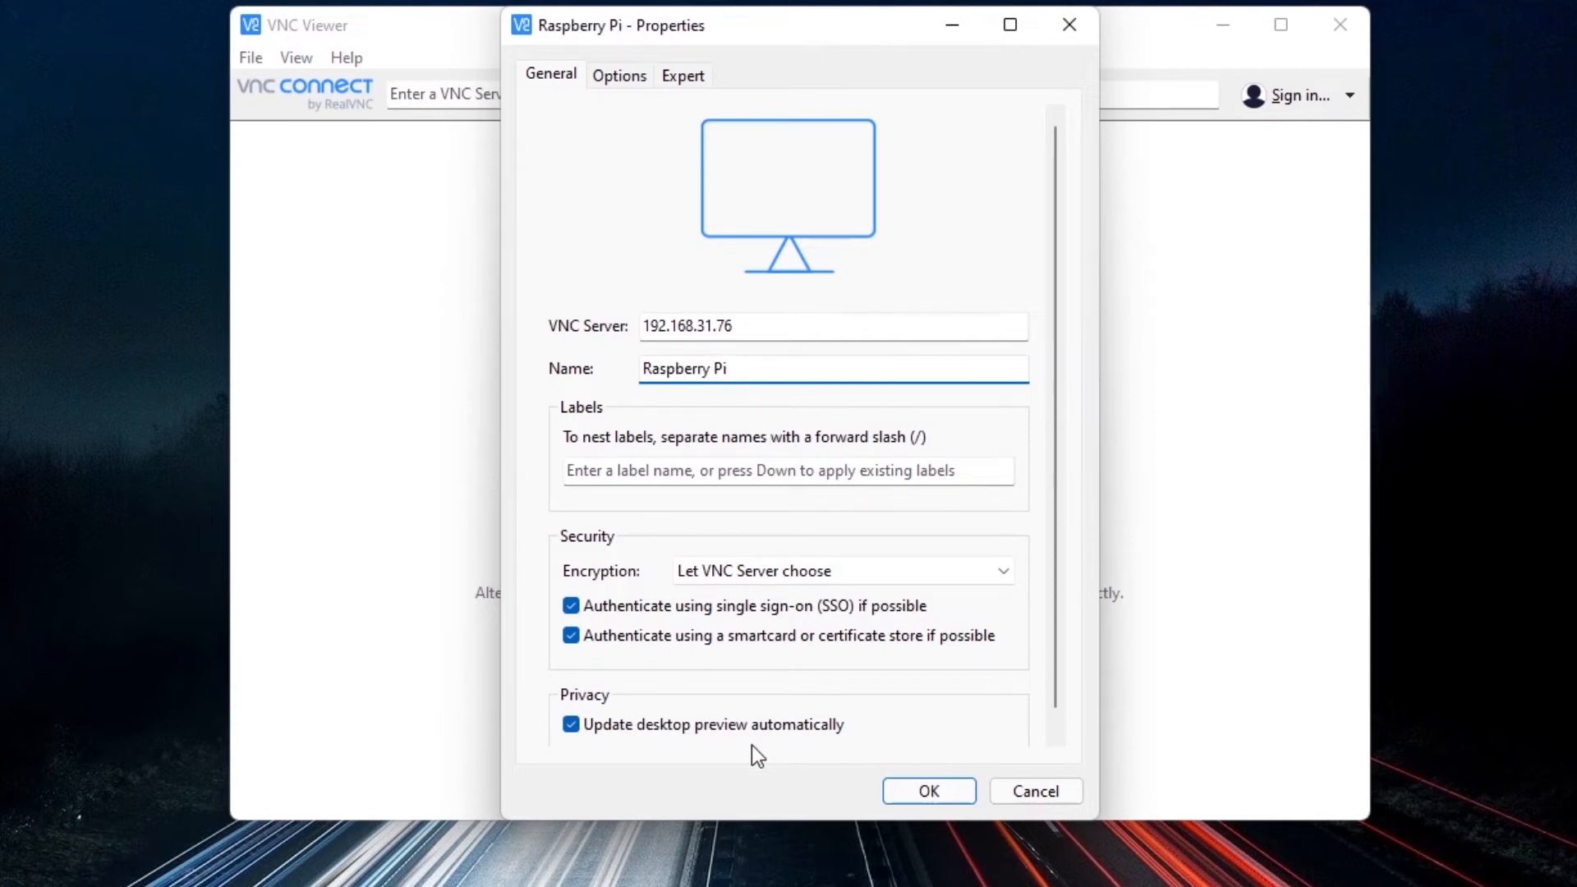
click(926, 790)
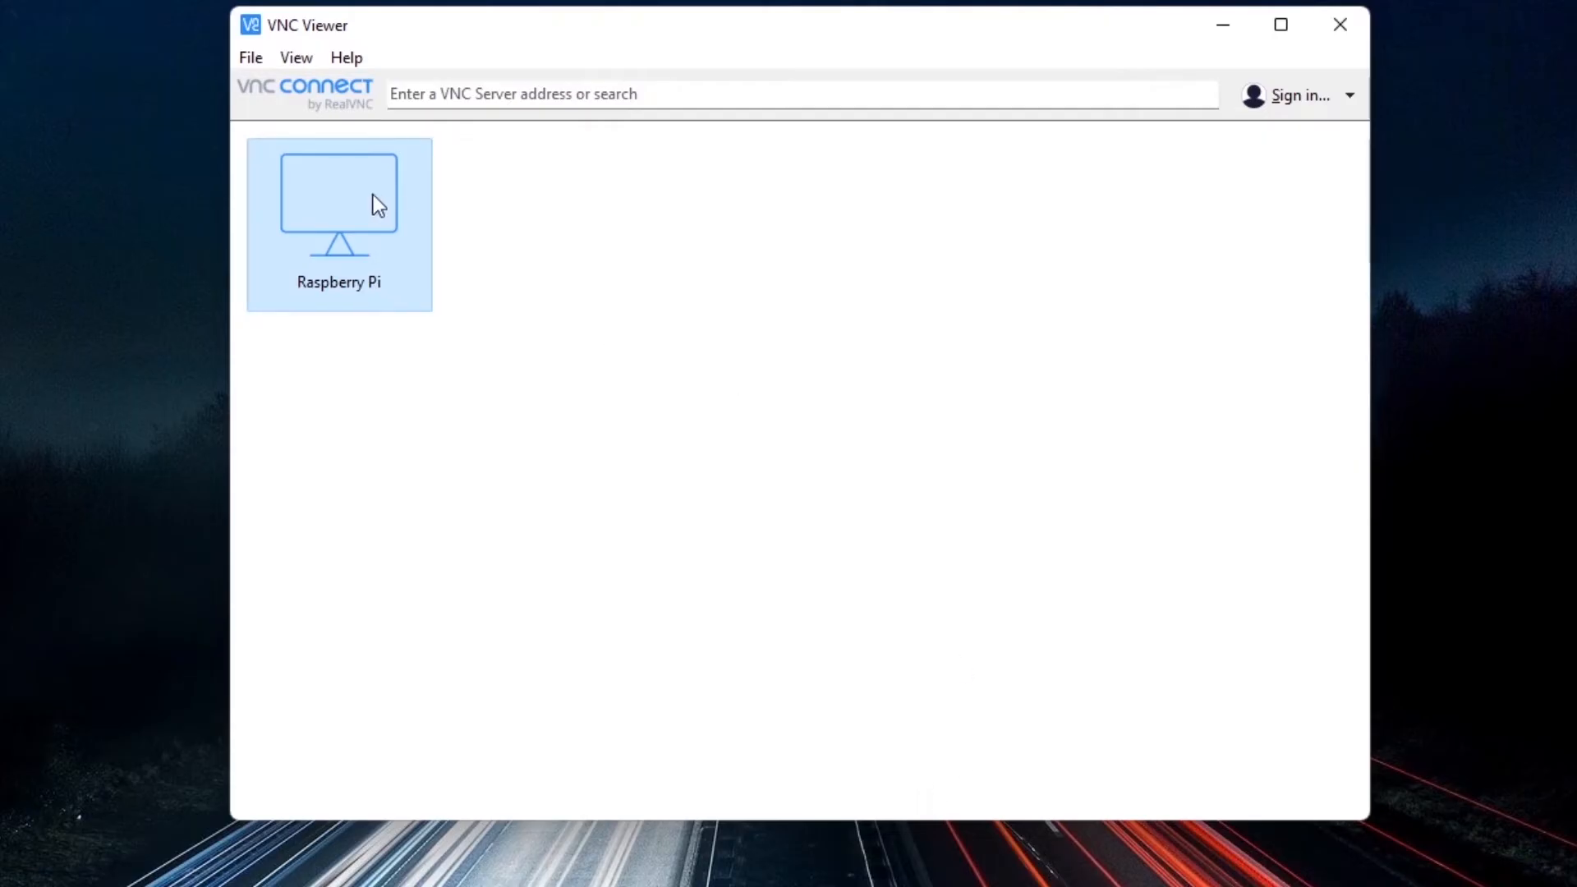
Connect to the Raspberry Pi entry, accept the server's identity check, and enter pi as the username.
double_click(355, 211)
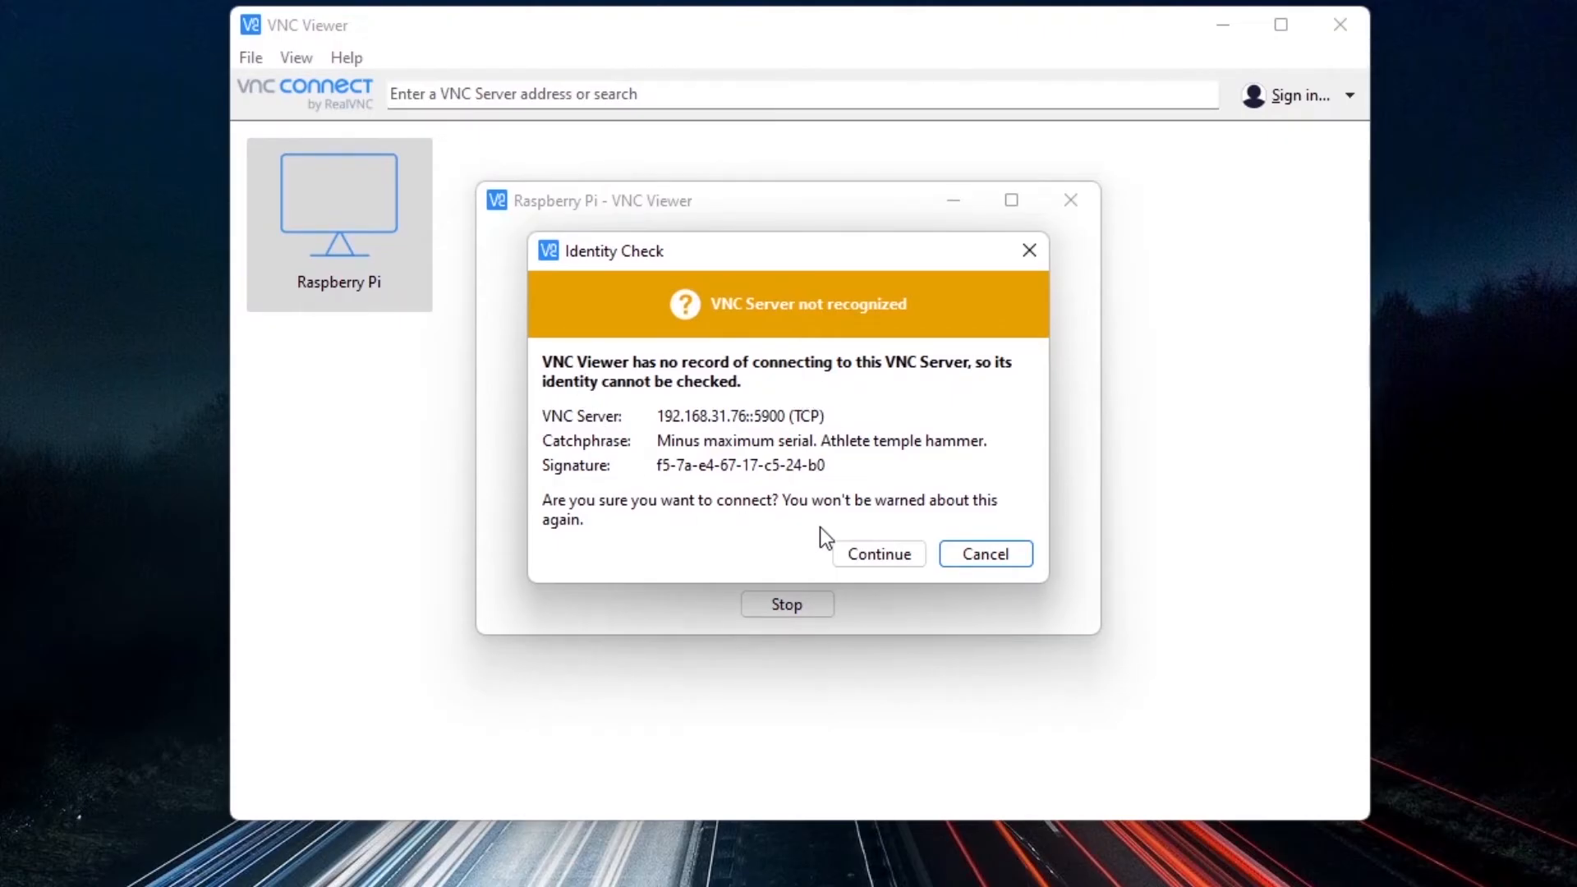
click(885, 554)
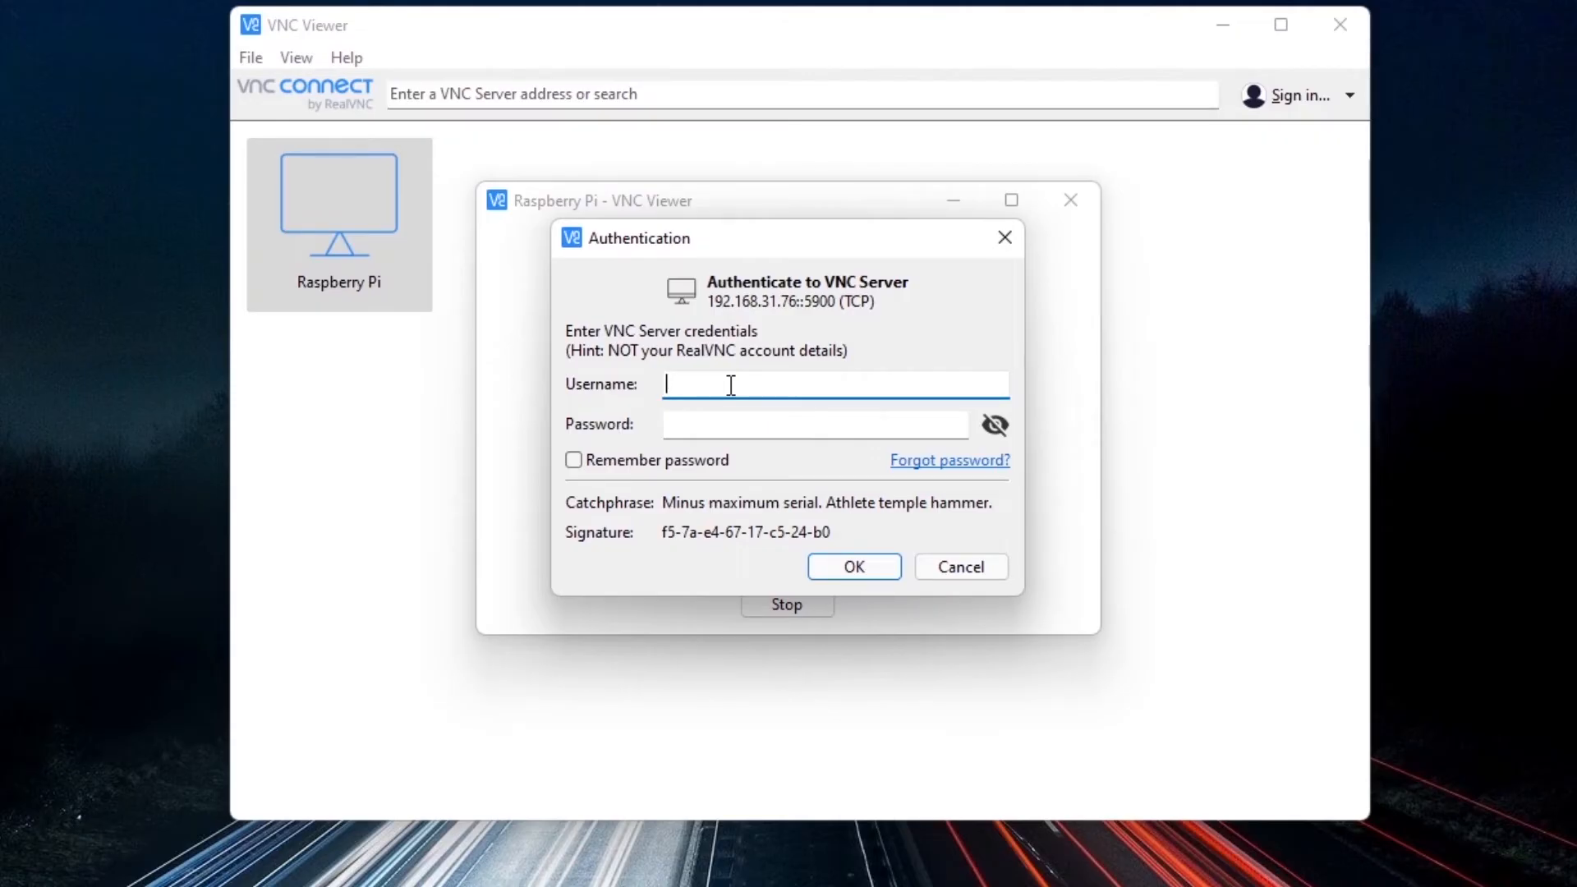
text(pi)
drag(714, 385, 654, 384)
click(701, 388)
click(716, 424)
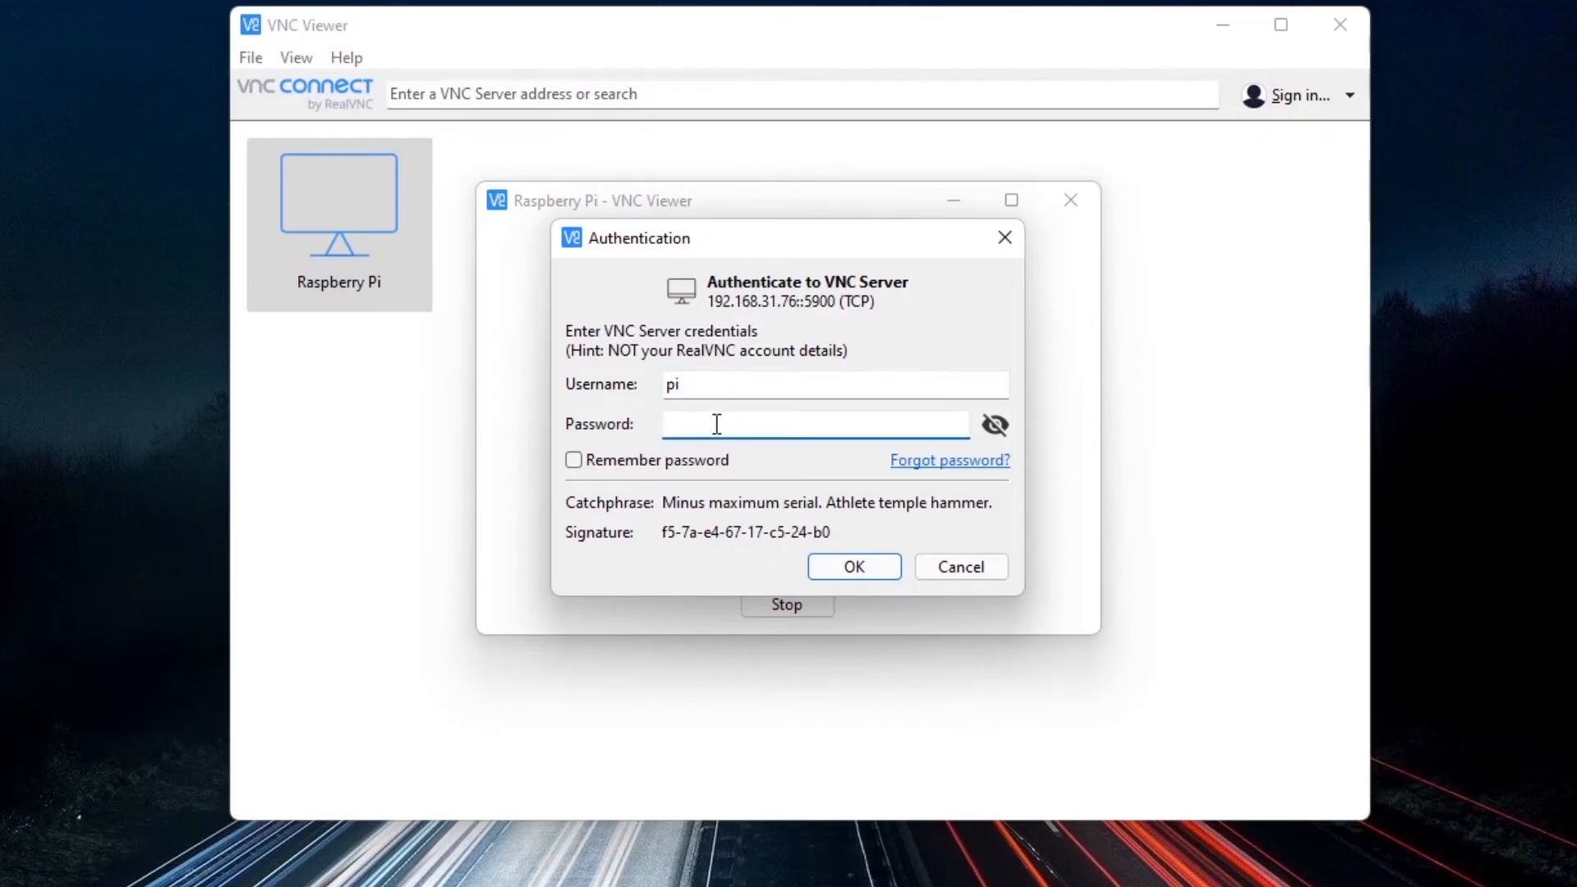
Enter the VNC server password, have it remembered, and log in to the Raspberry Pi desktop.
text(********)
click(579, 462)
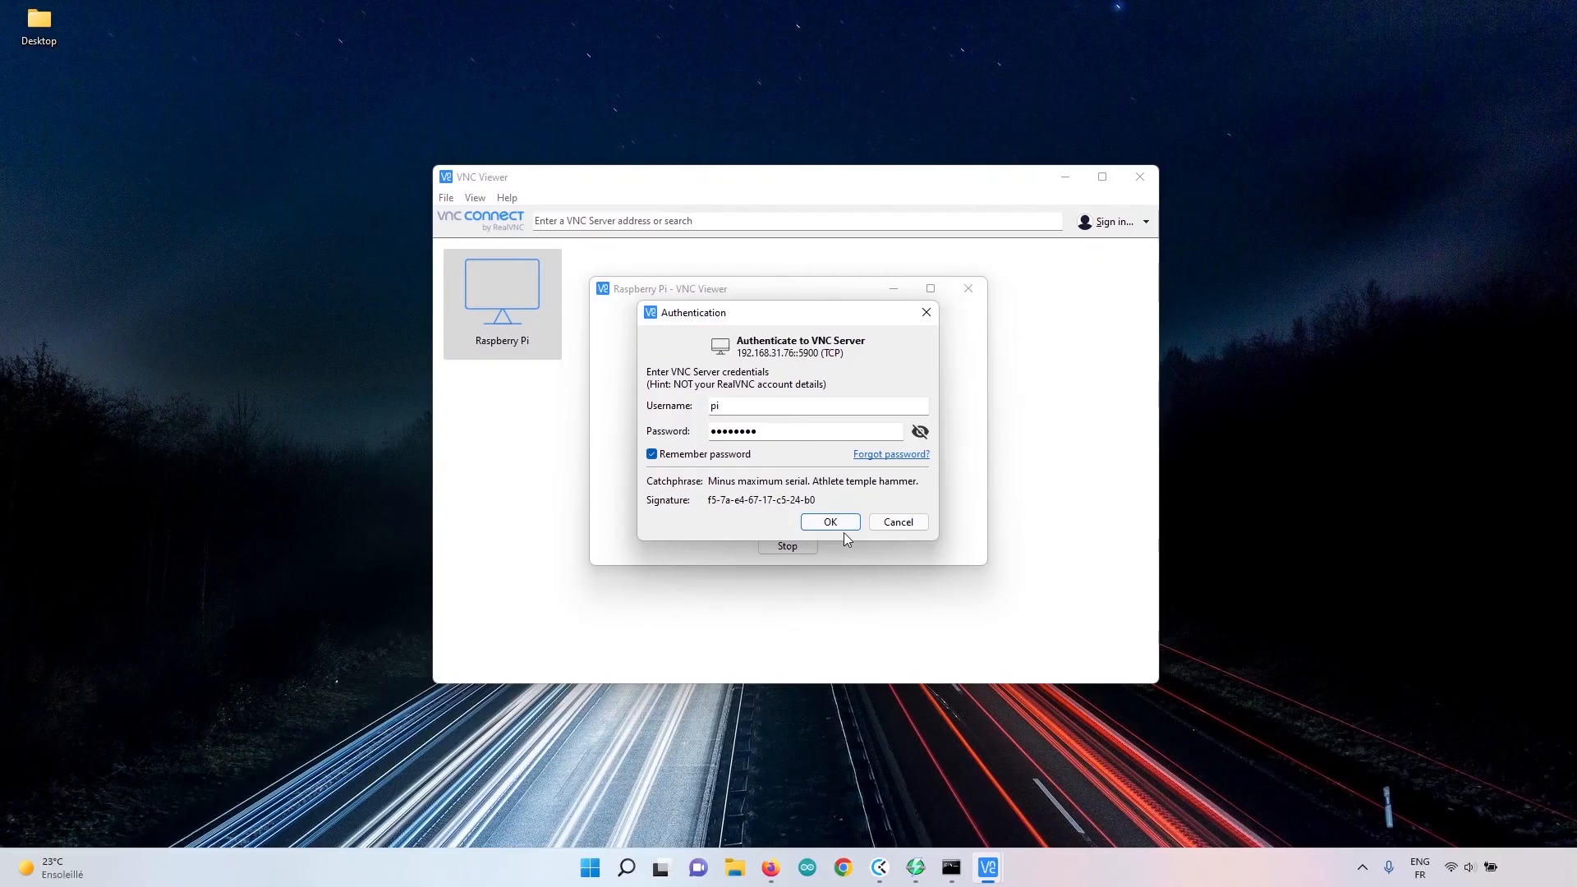
click(854, 567)
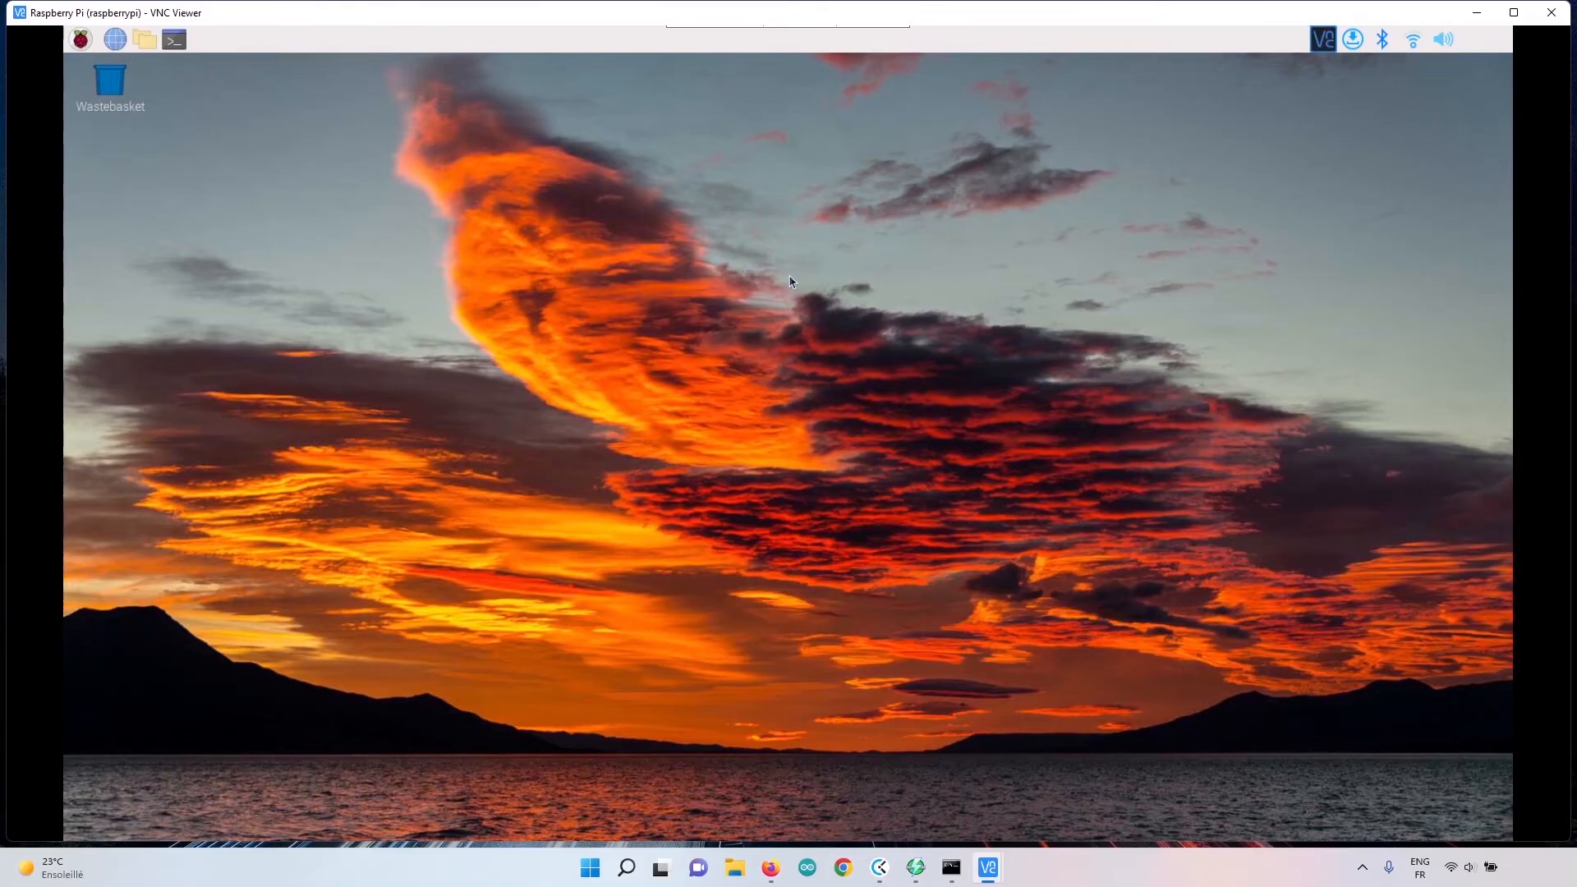
Display the remote Raspberry Pi desktop in full screen and briefly look at its main menu.
mouse_move(677, 32)
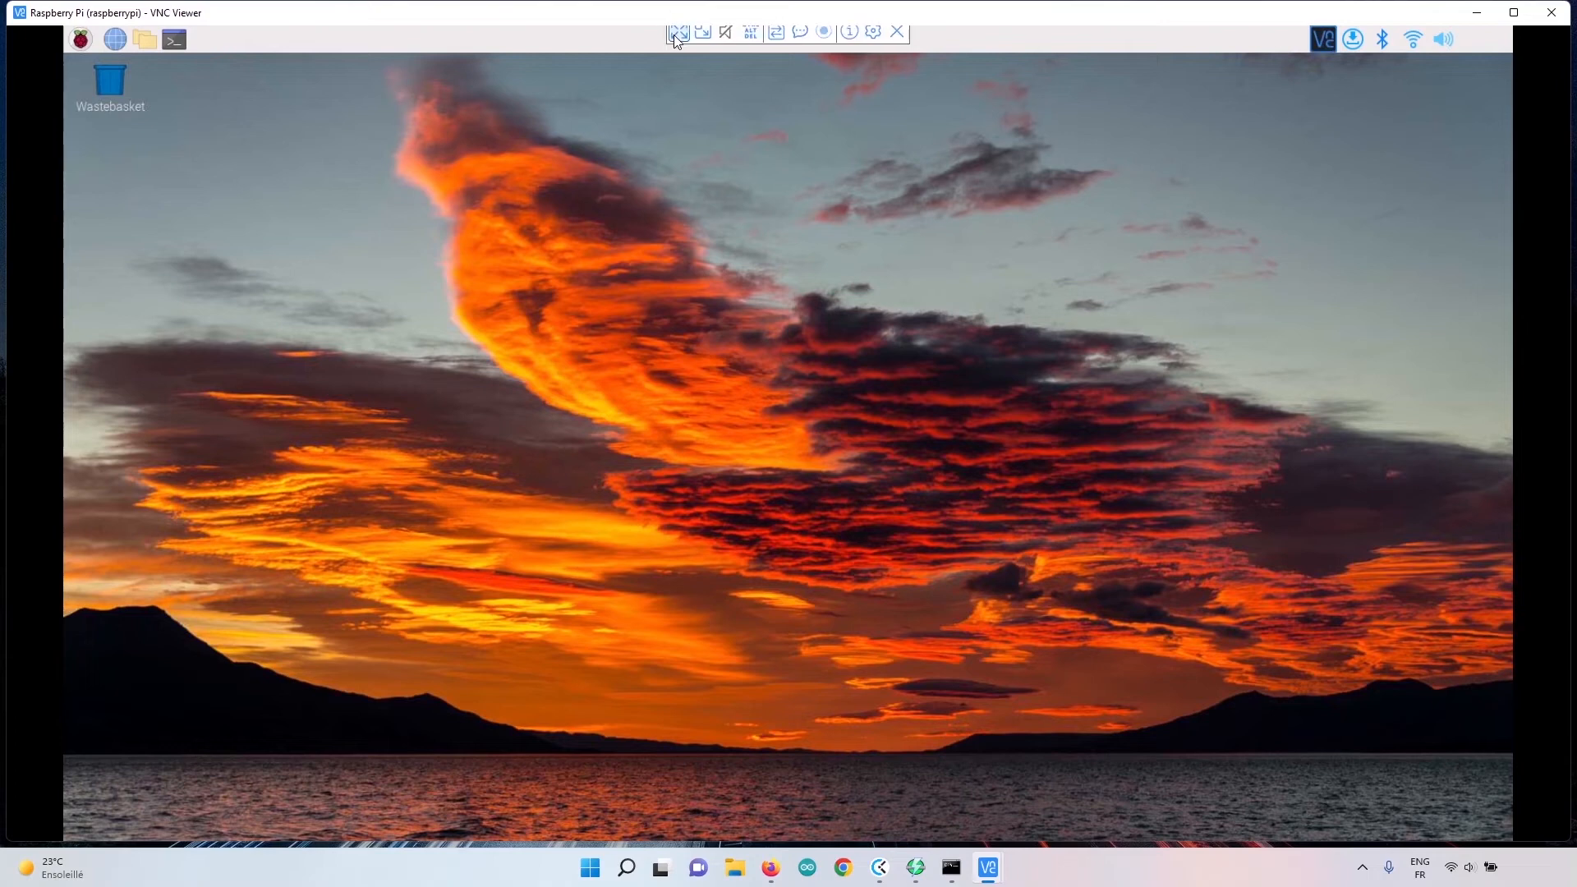
click(679, 40)
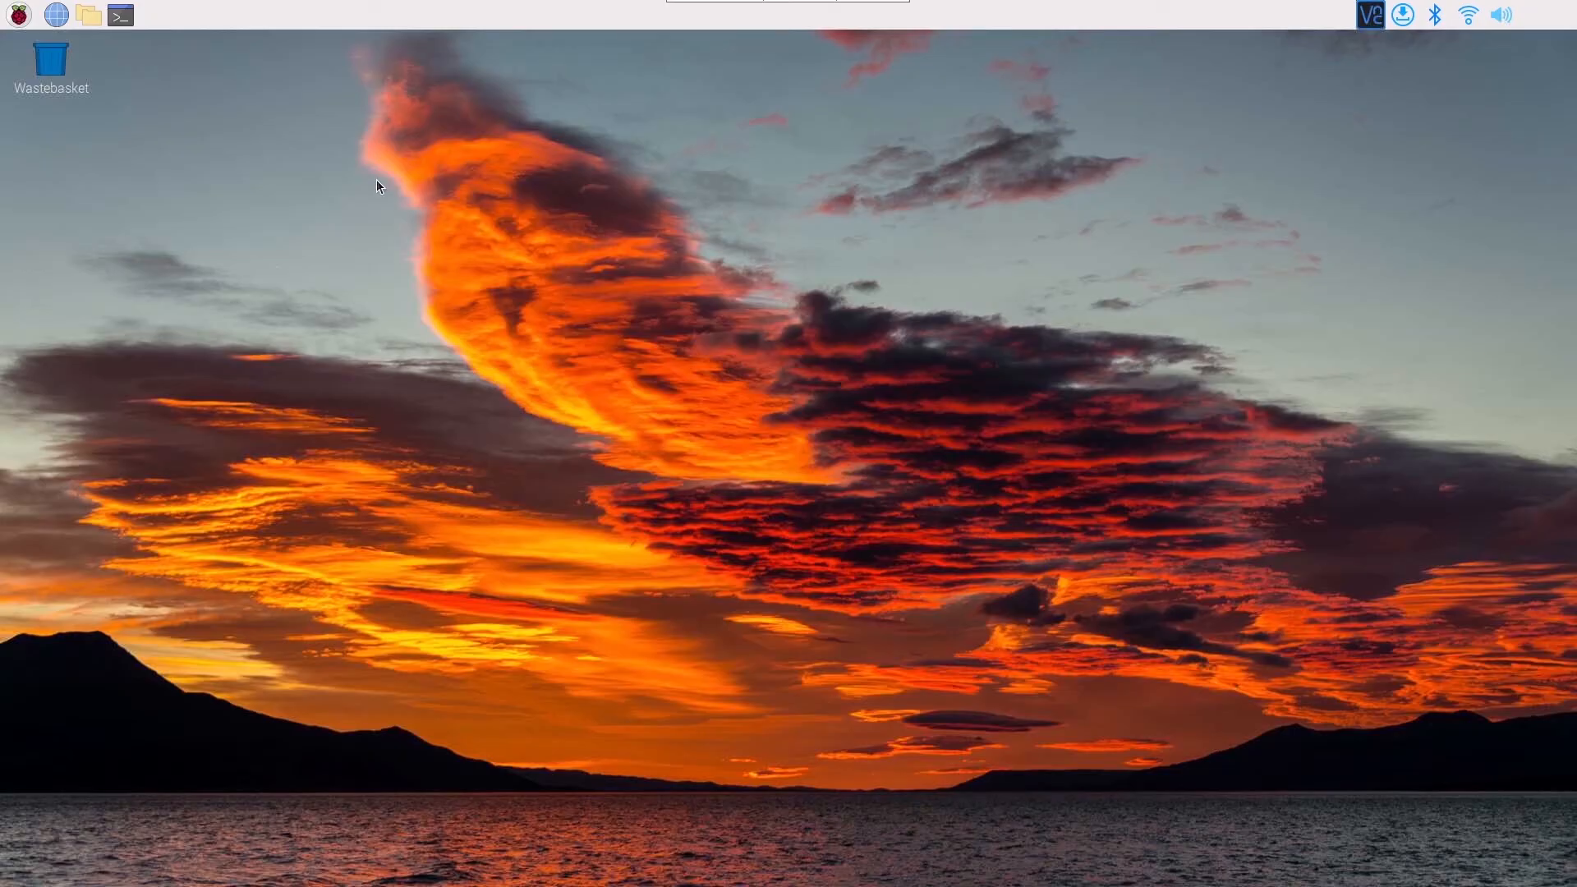
click(22, 17)
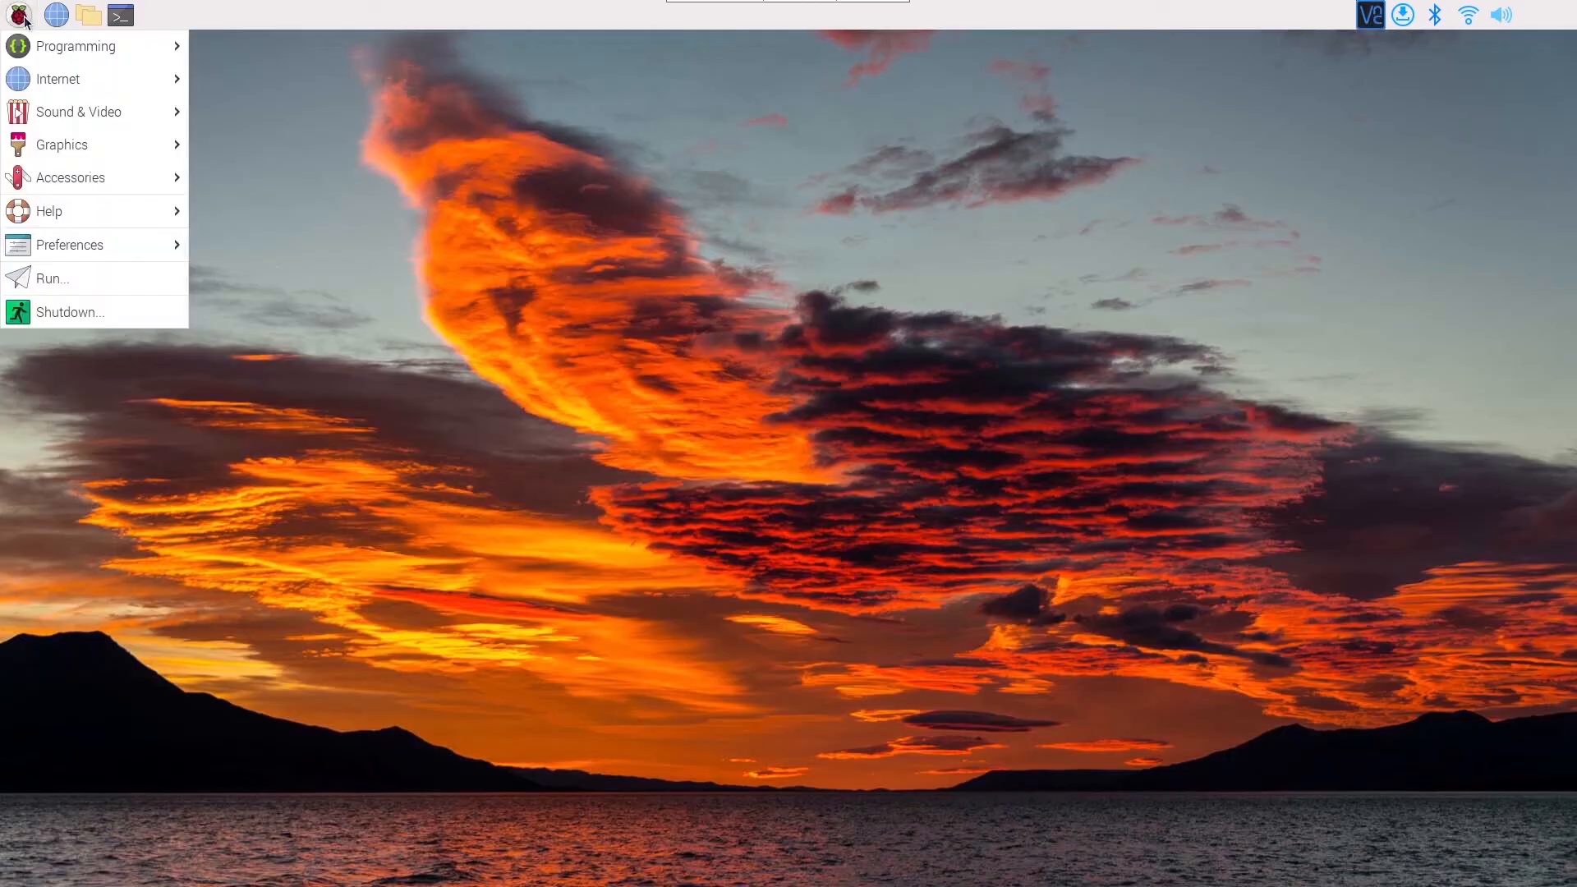
click(228, 42)
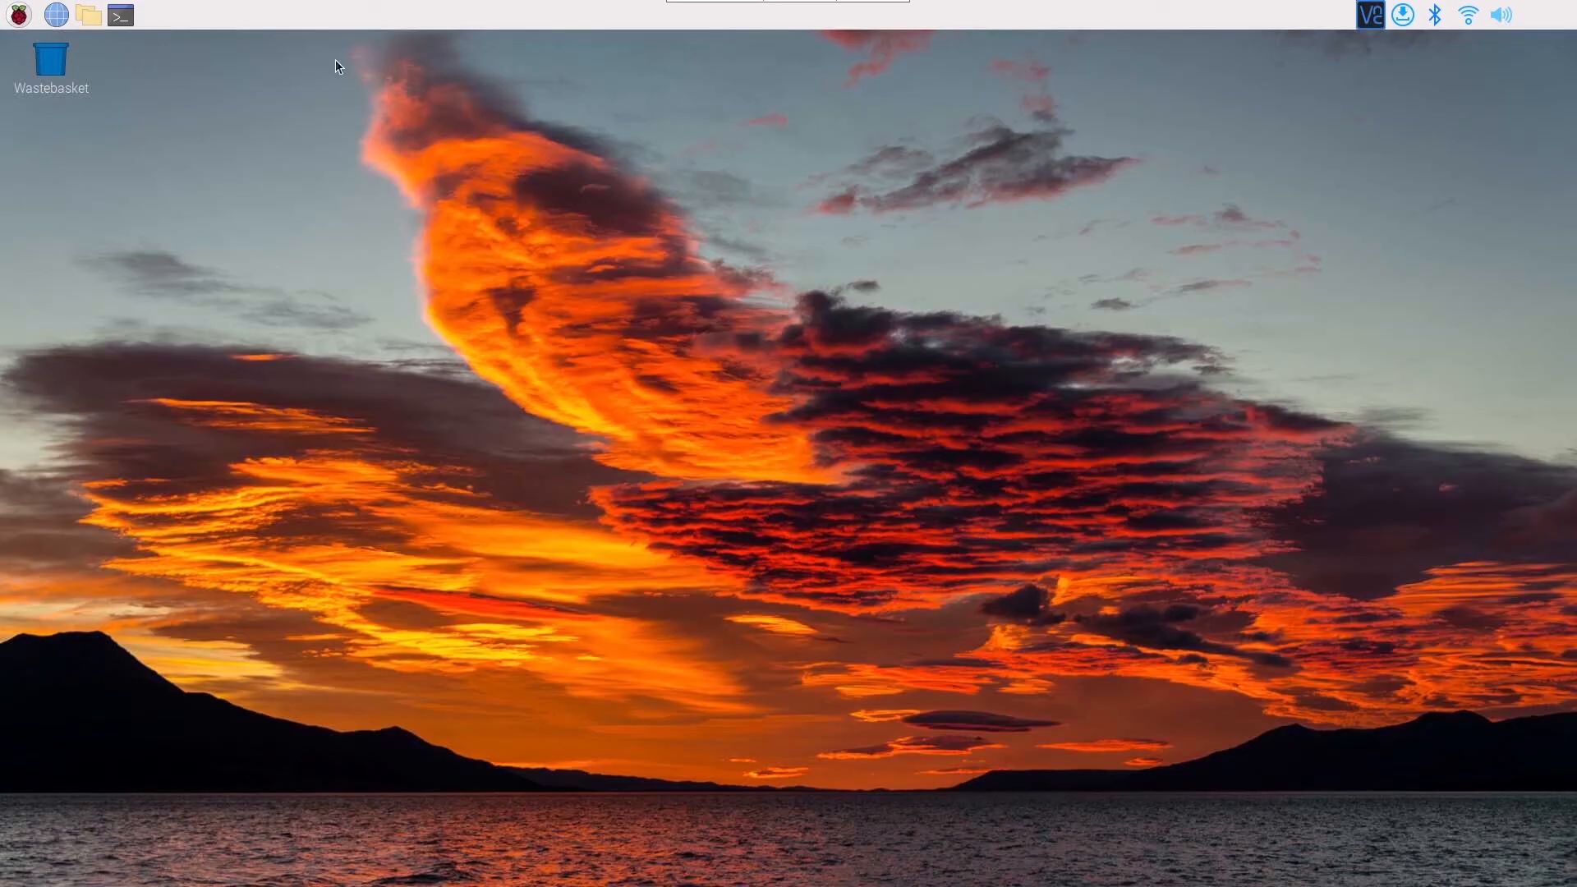
Open the Raspberry Pi's Appearance Settings and set the taskbar size to Very large (48x48).
click(20, 17)
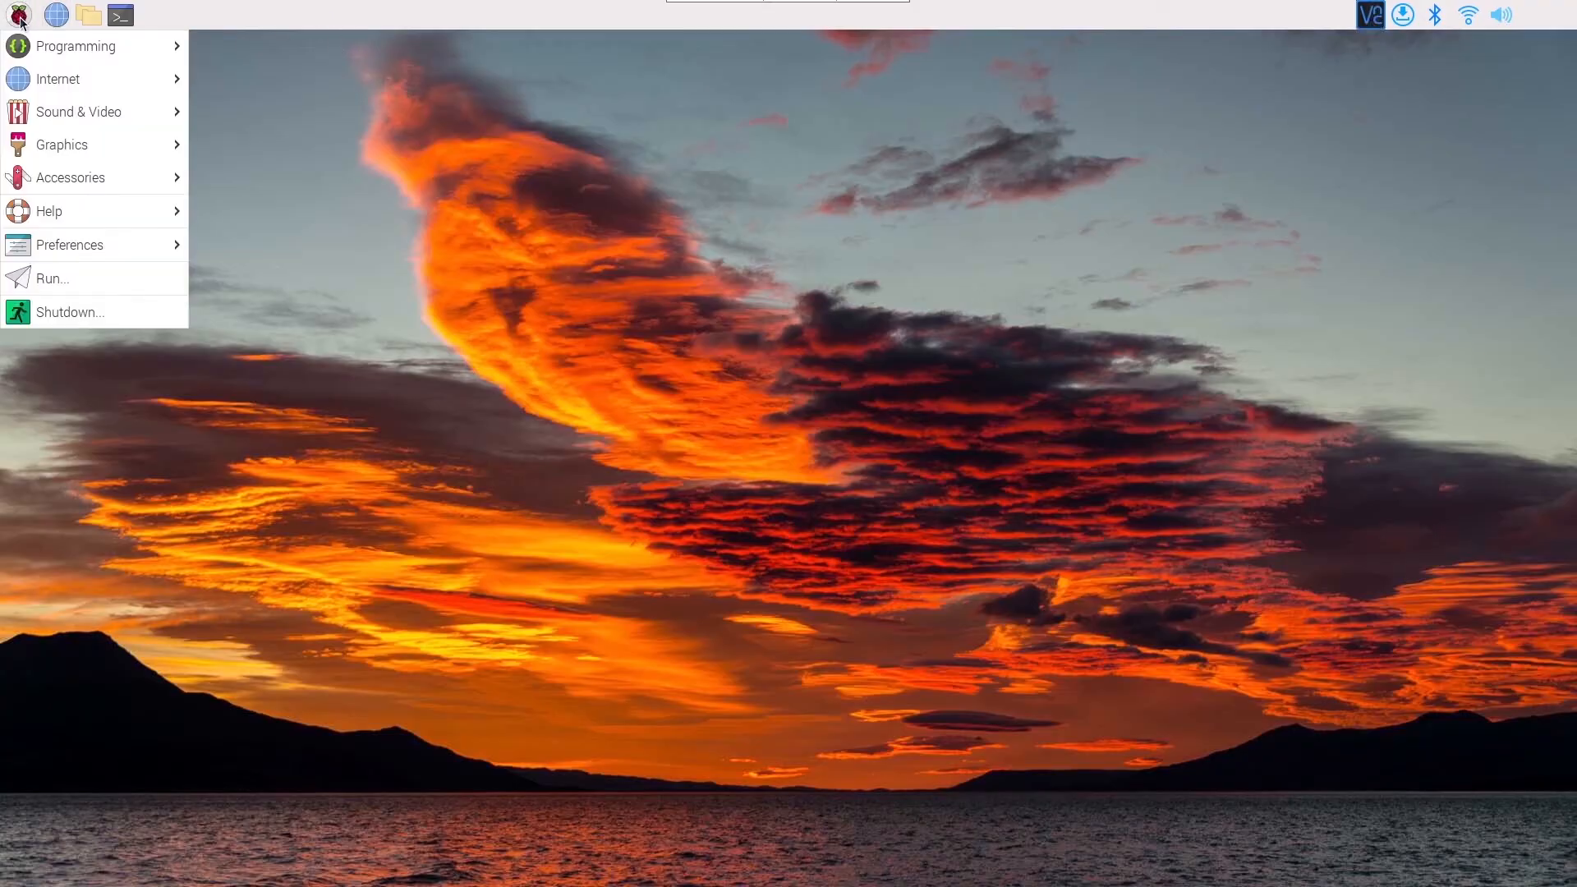
mouse_move(129, 252)
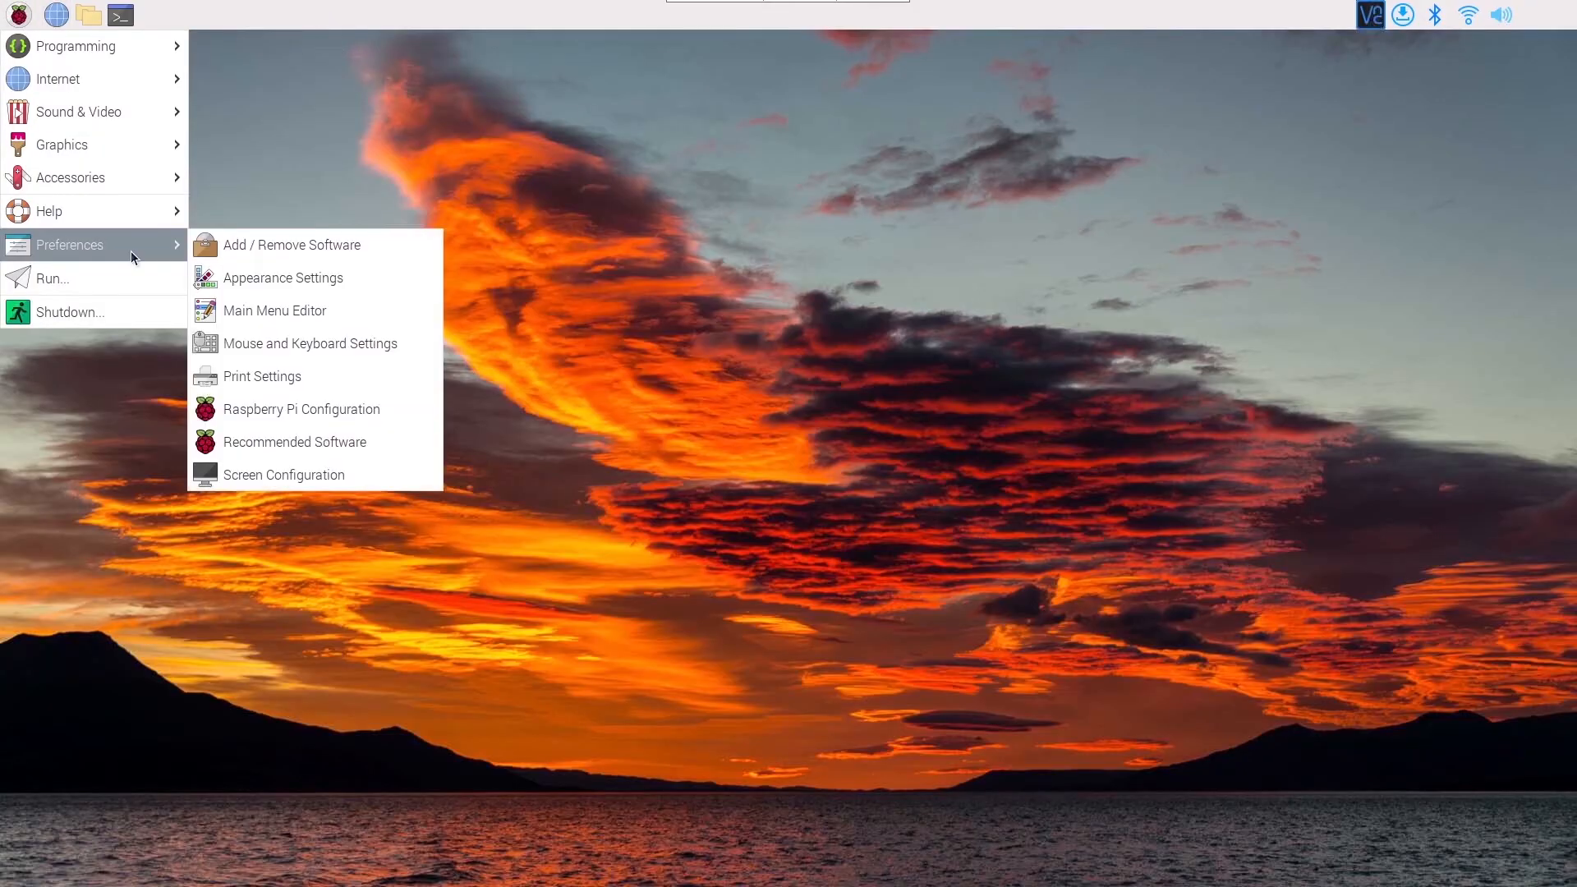
click(359, 278)
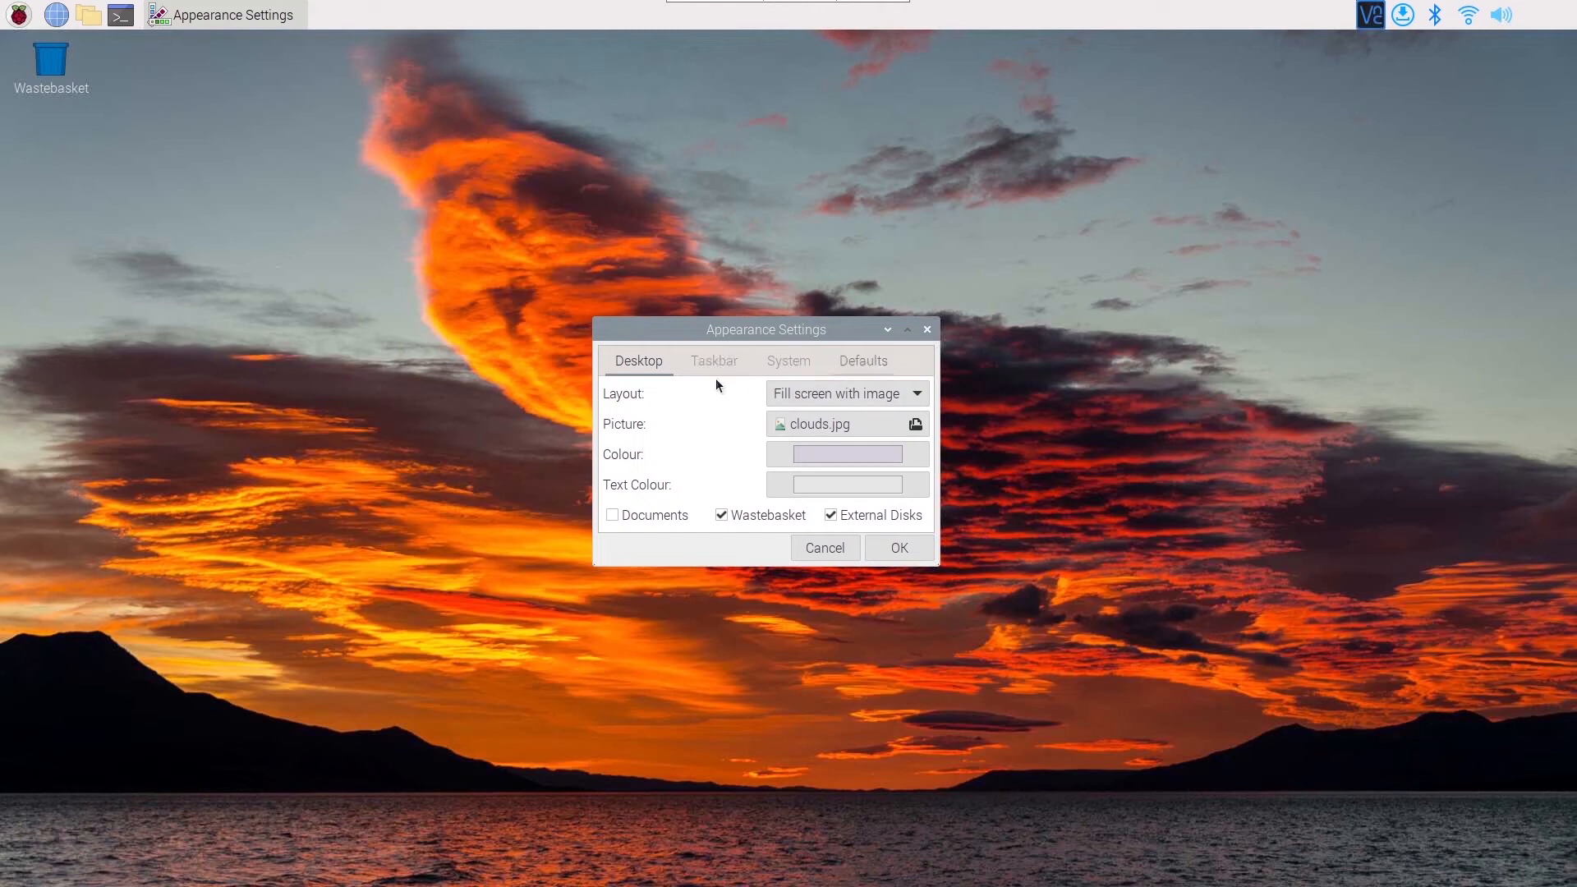
click(728, 365)
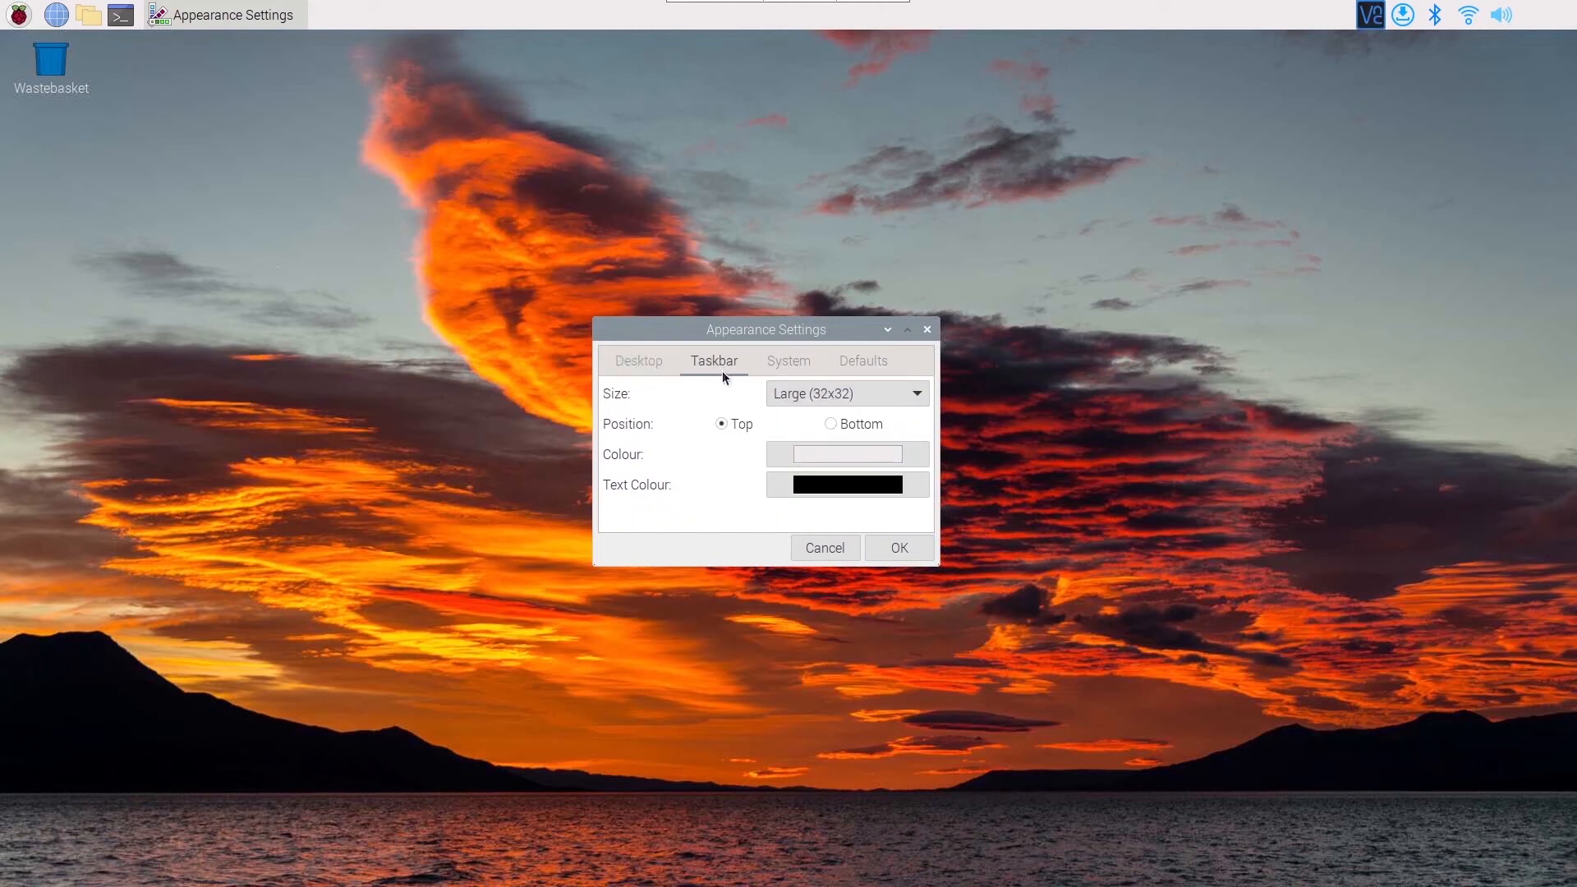
click(917, 395)
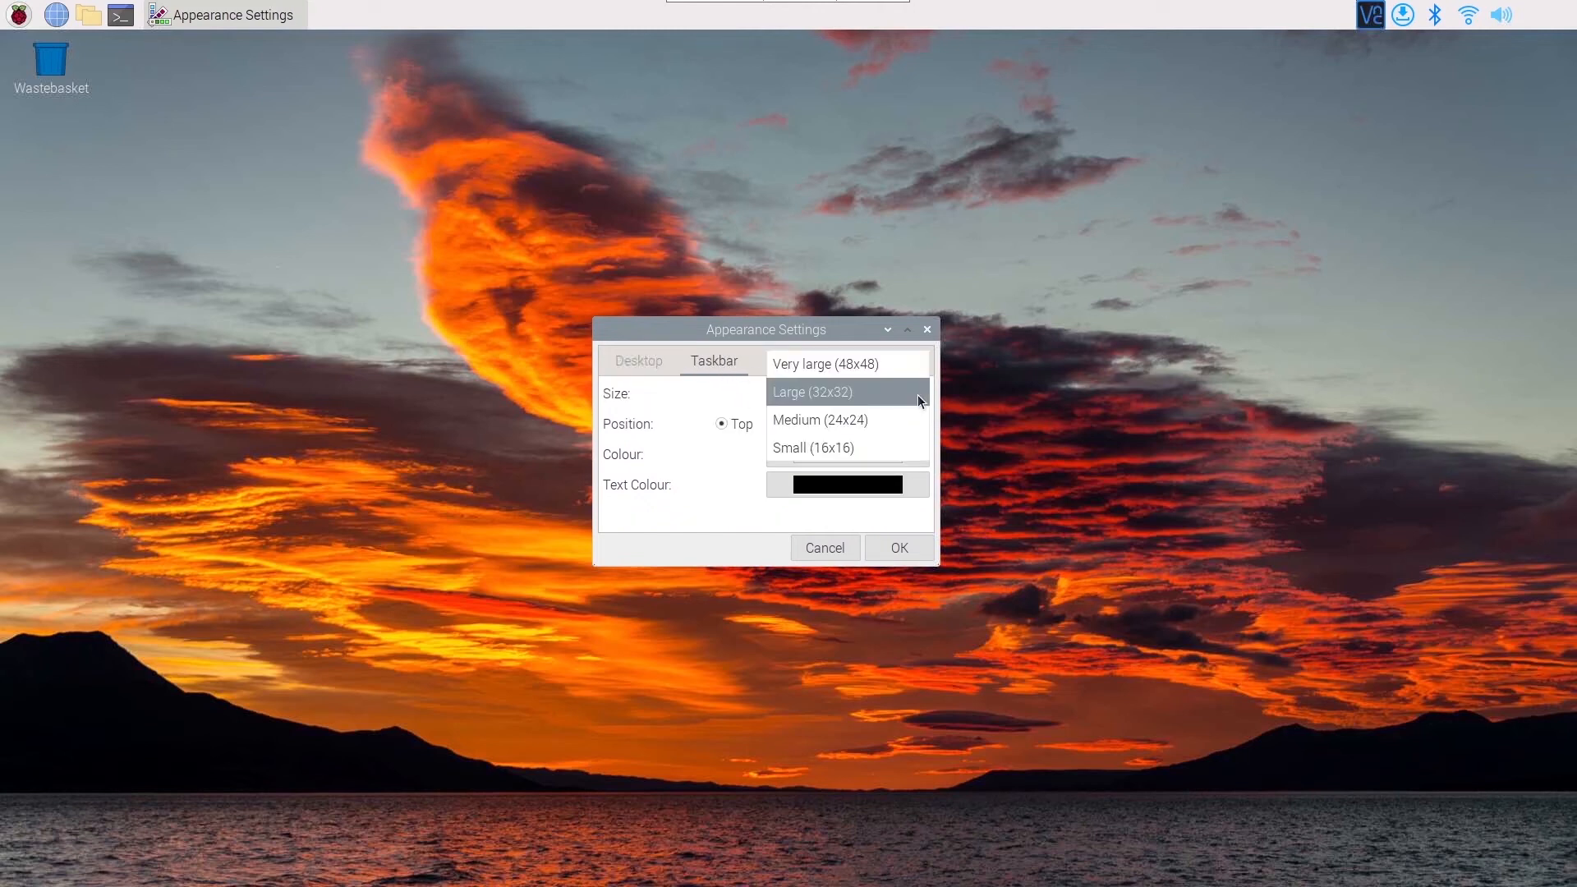
click(889, 363)
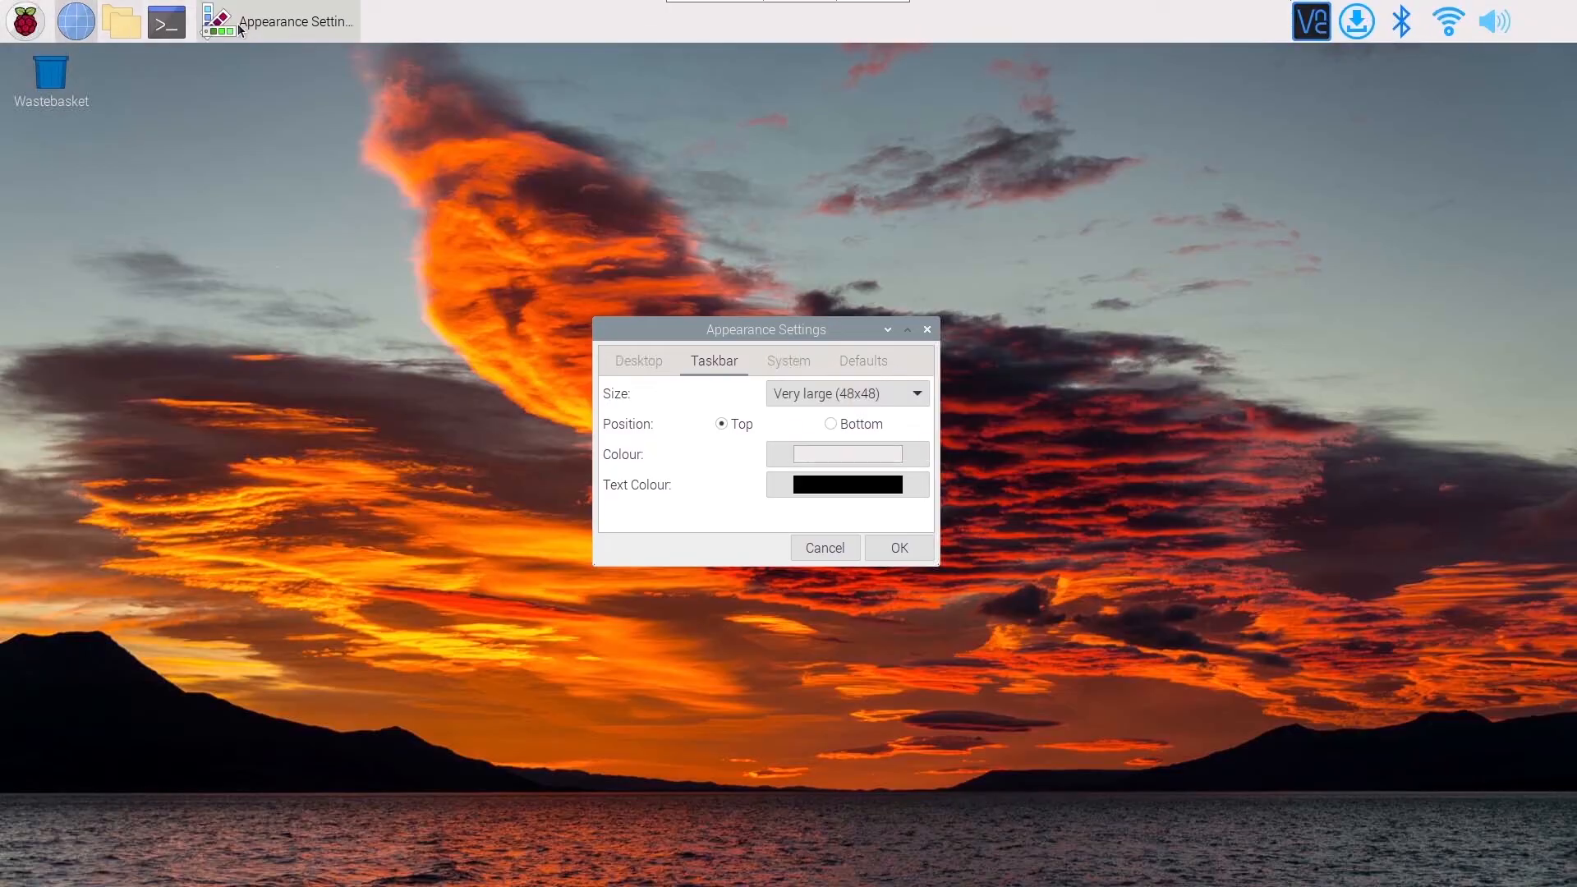
Look through the taskbar size options, then try the Bottom taskbar position and return it to Top.
drag(726, 329, 704, 322)
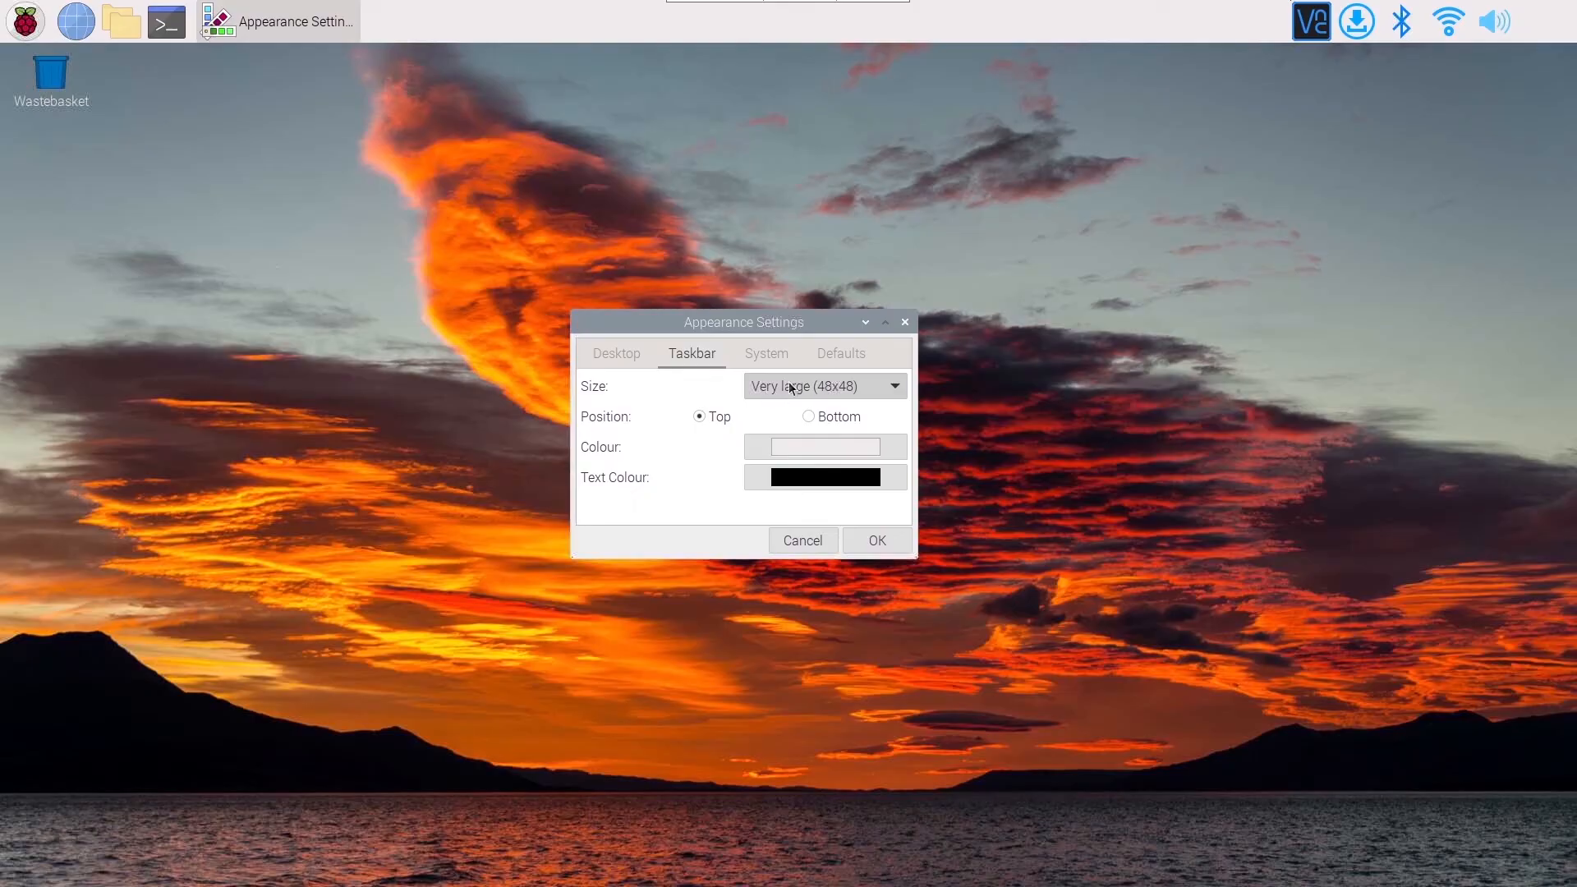
click(823, 387)
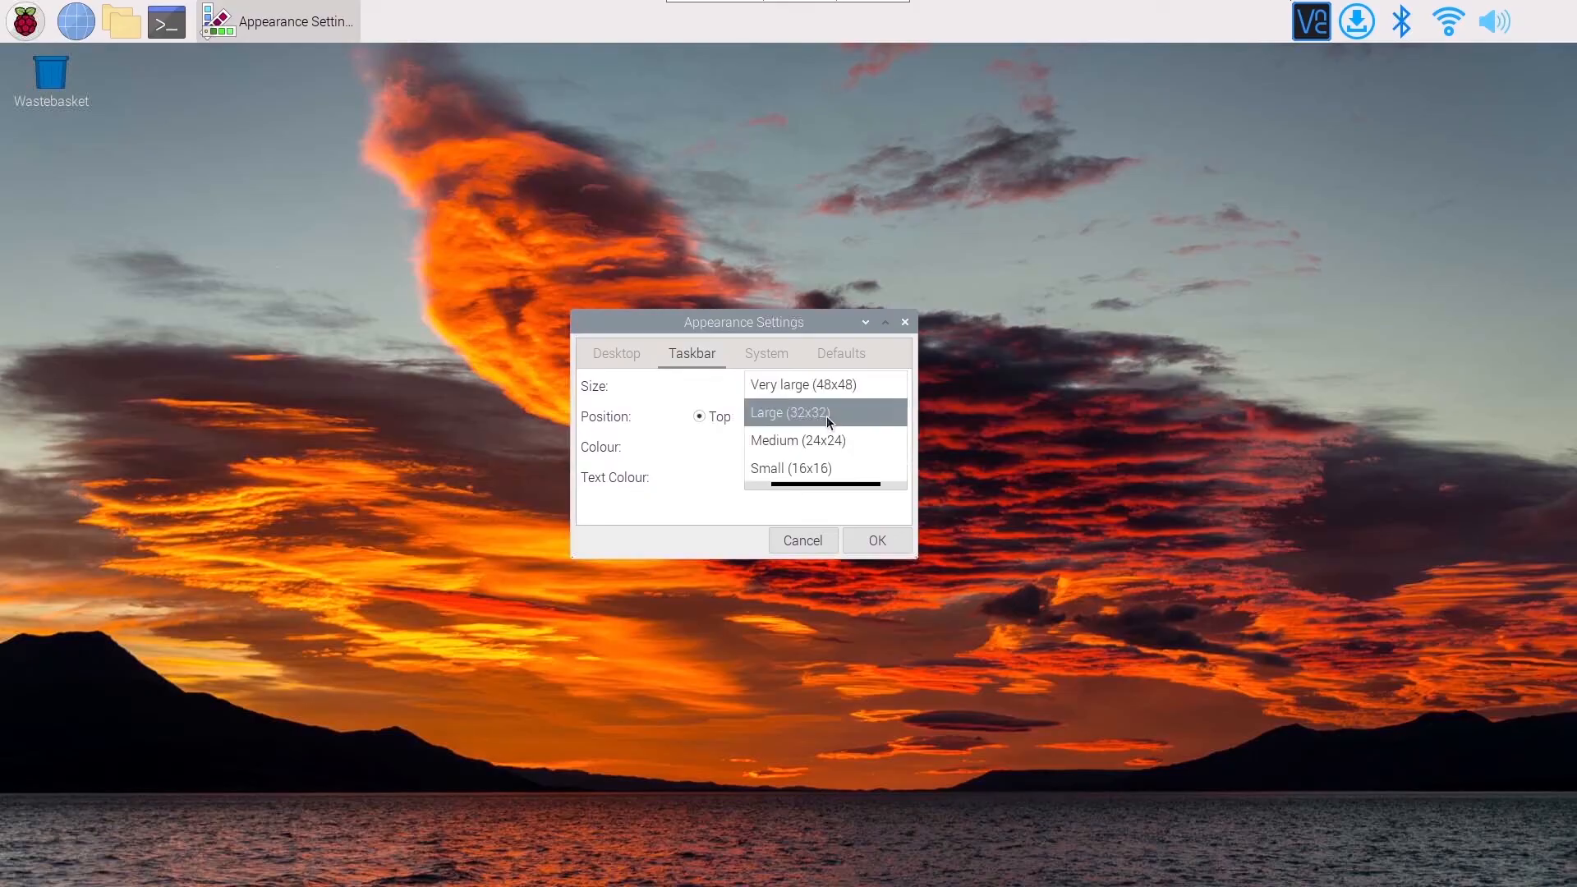
click(712, 385)
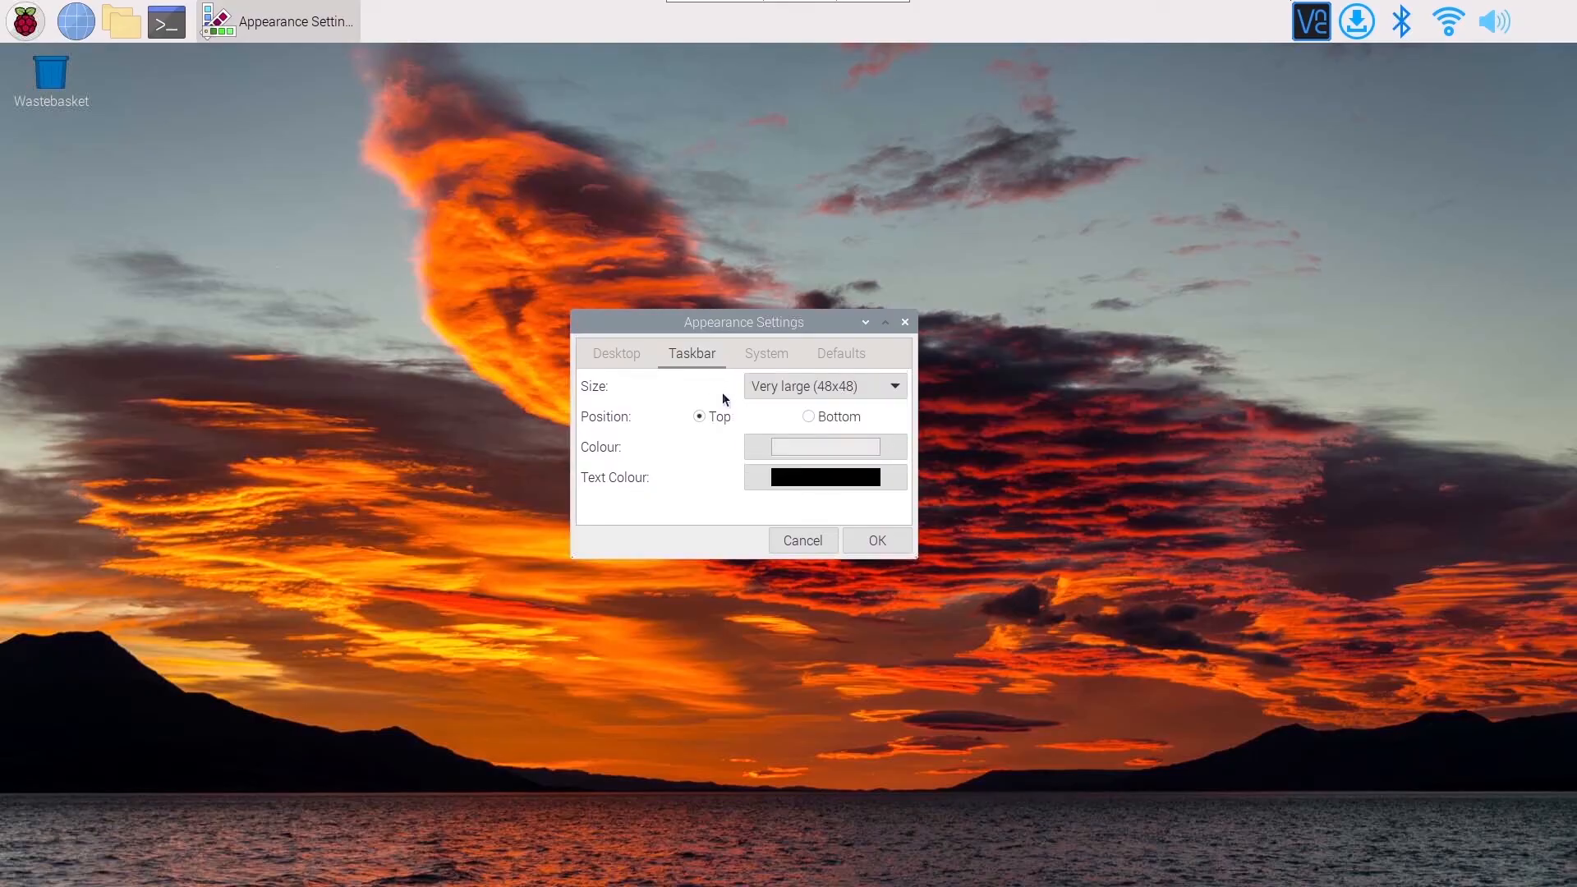
click(809, 417)
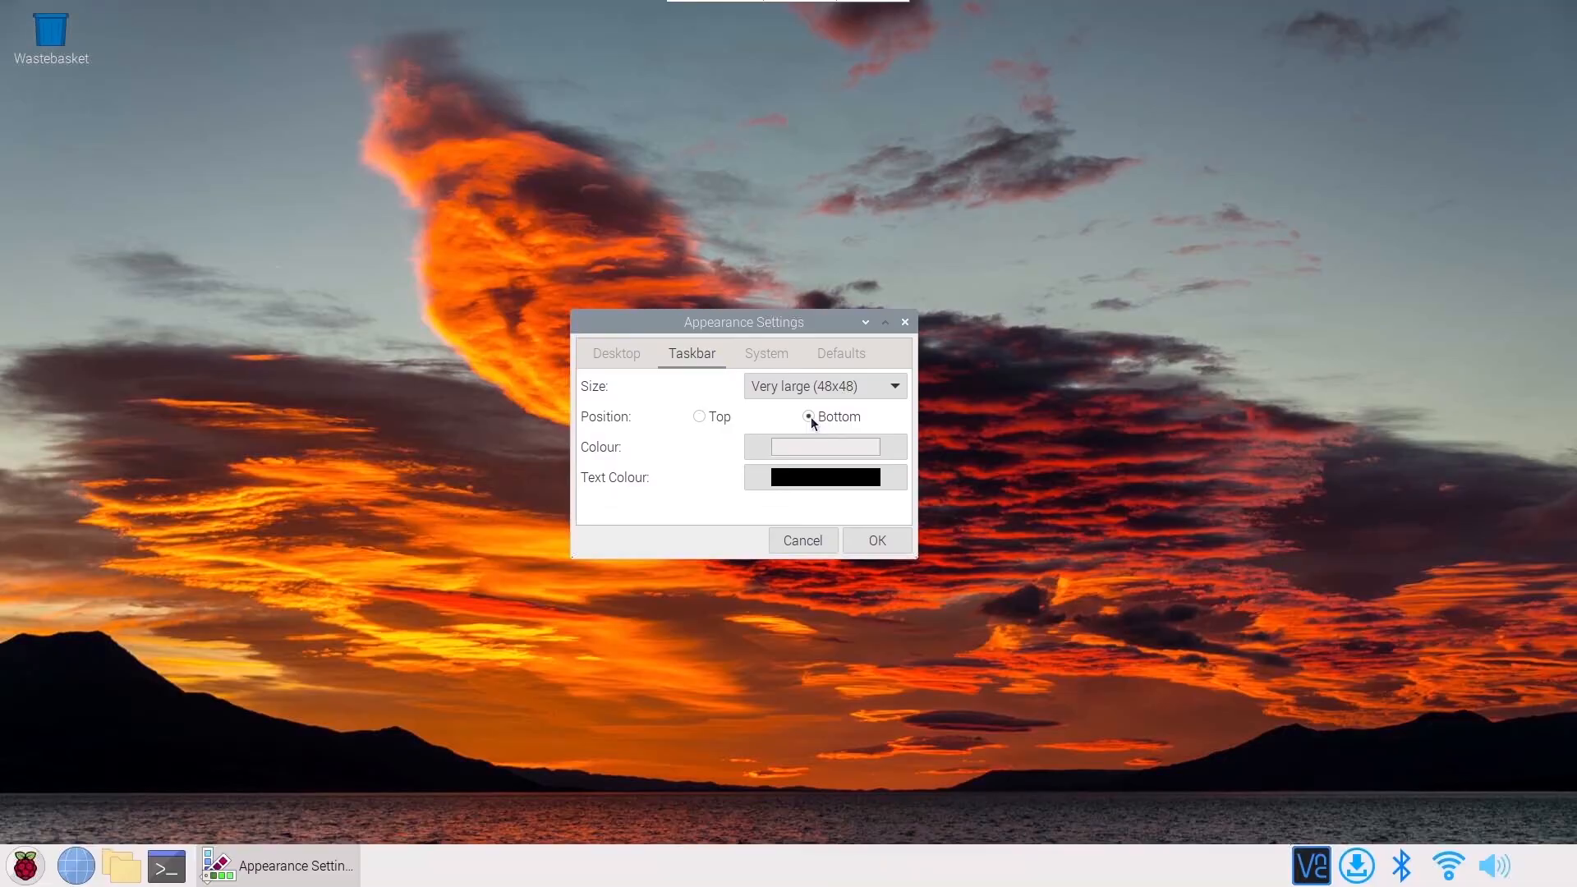
click(700, 417)
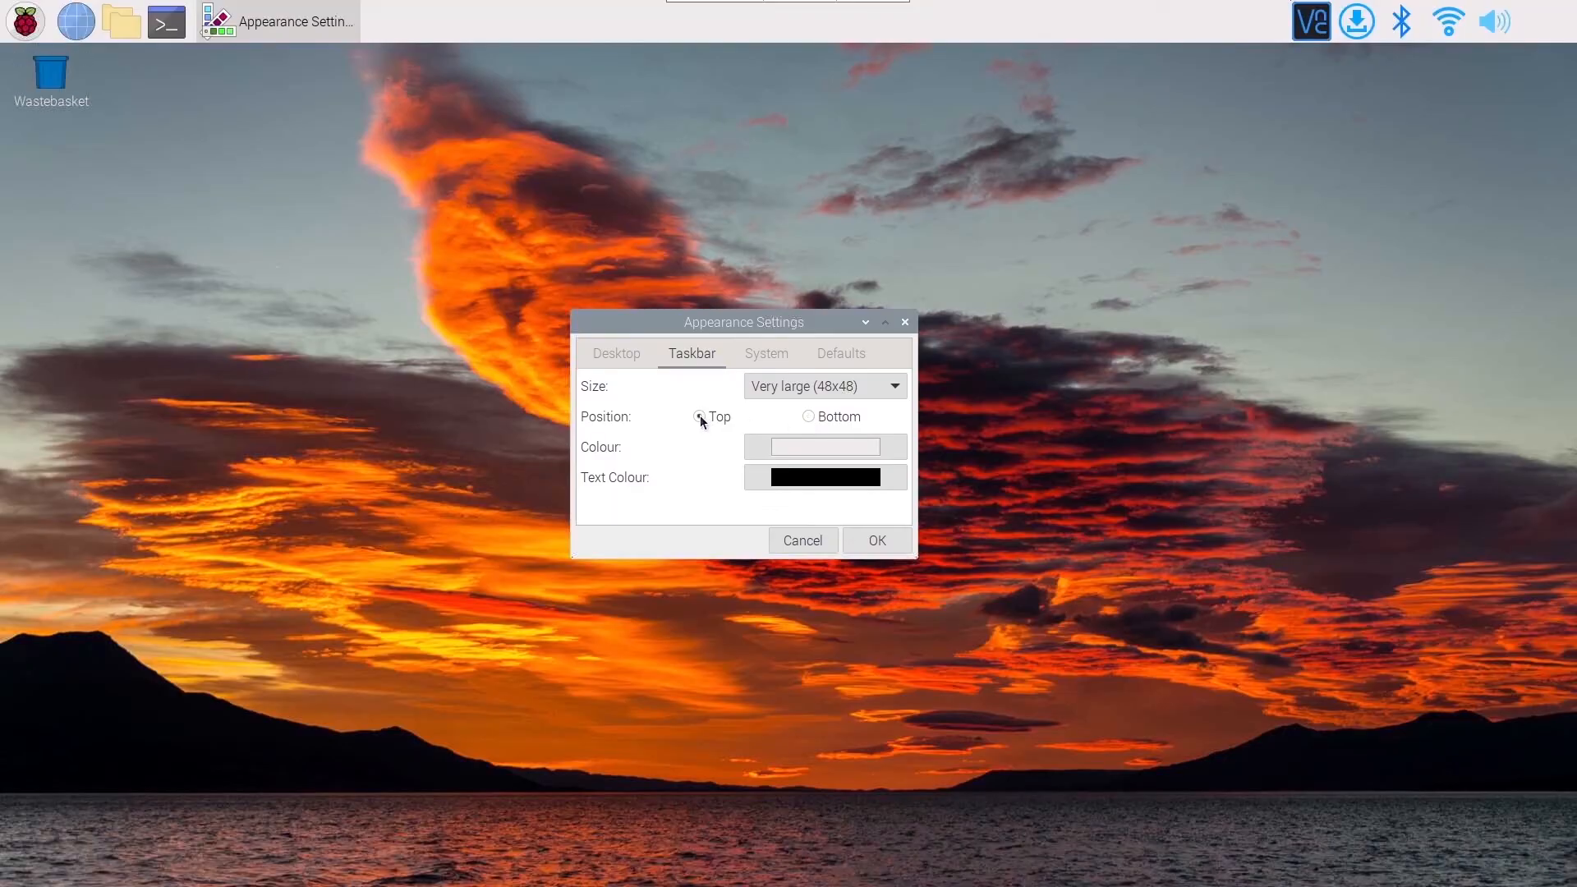
Set the system font to PibotoLt Regular at size 16, glance at the screen defaults, and apply the appearance settings.
click(761, 357)
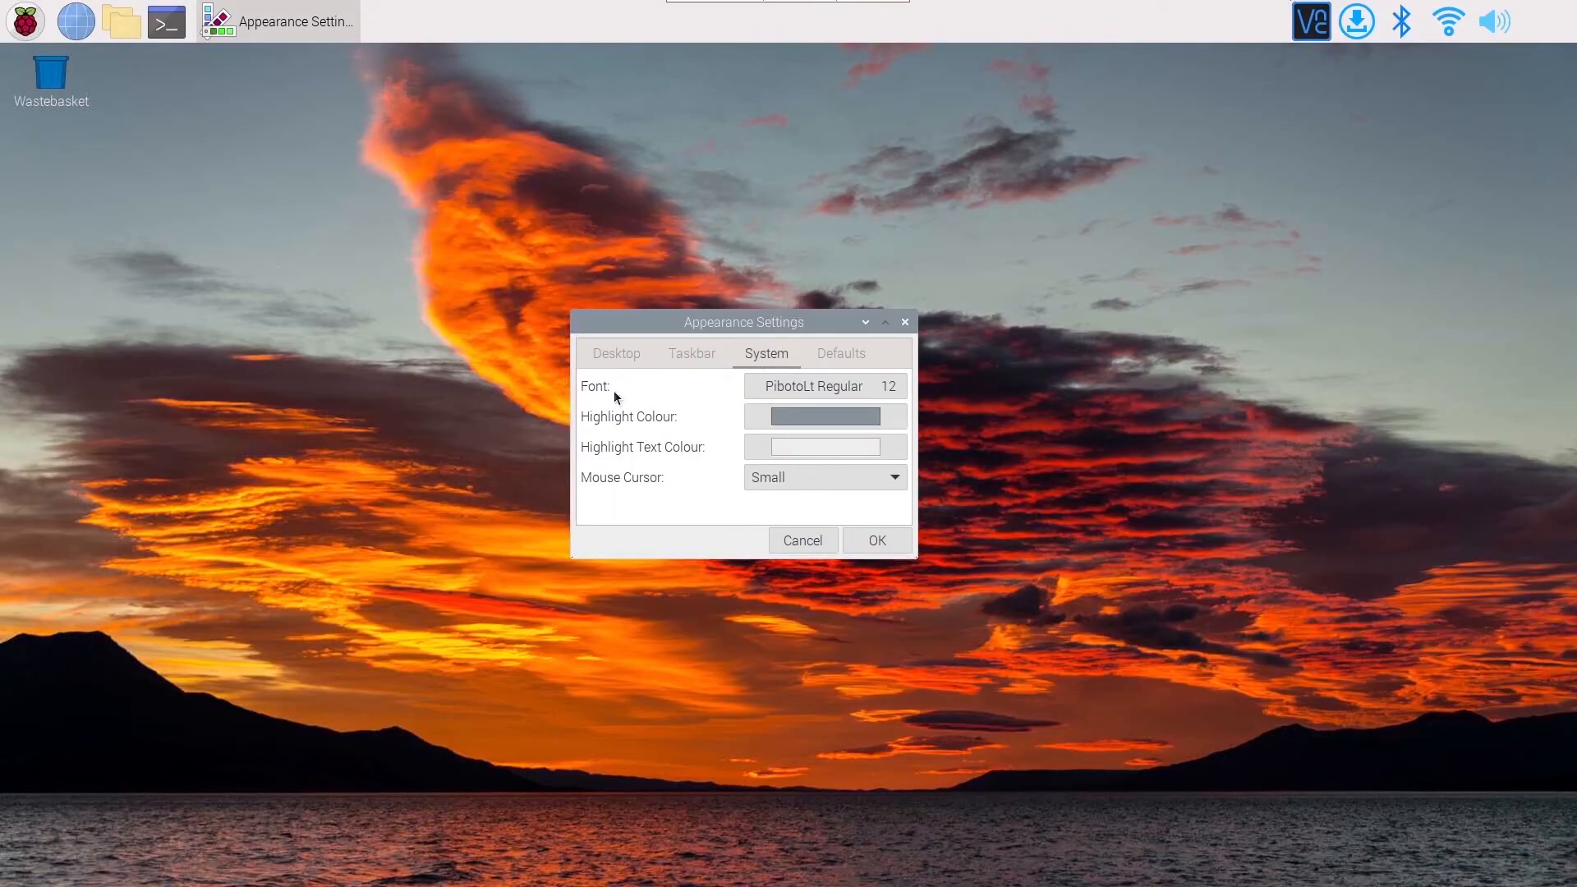
click(889, 391)
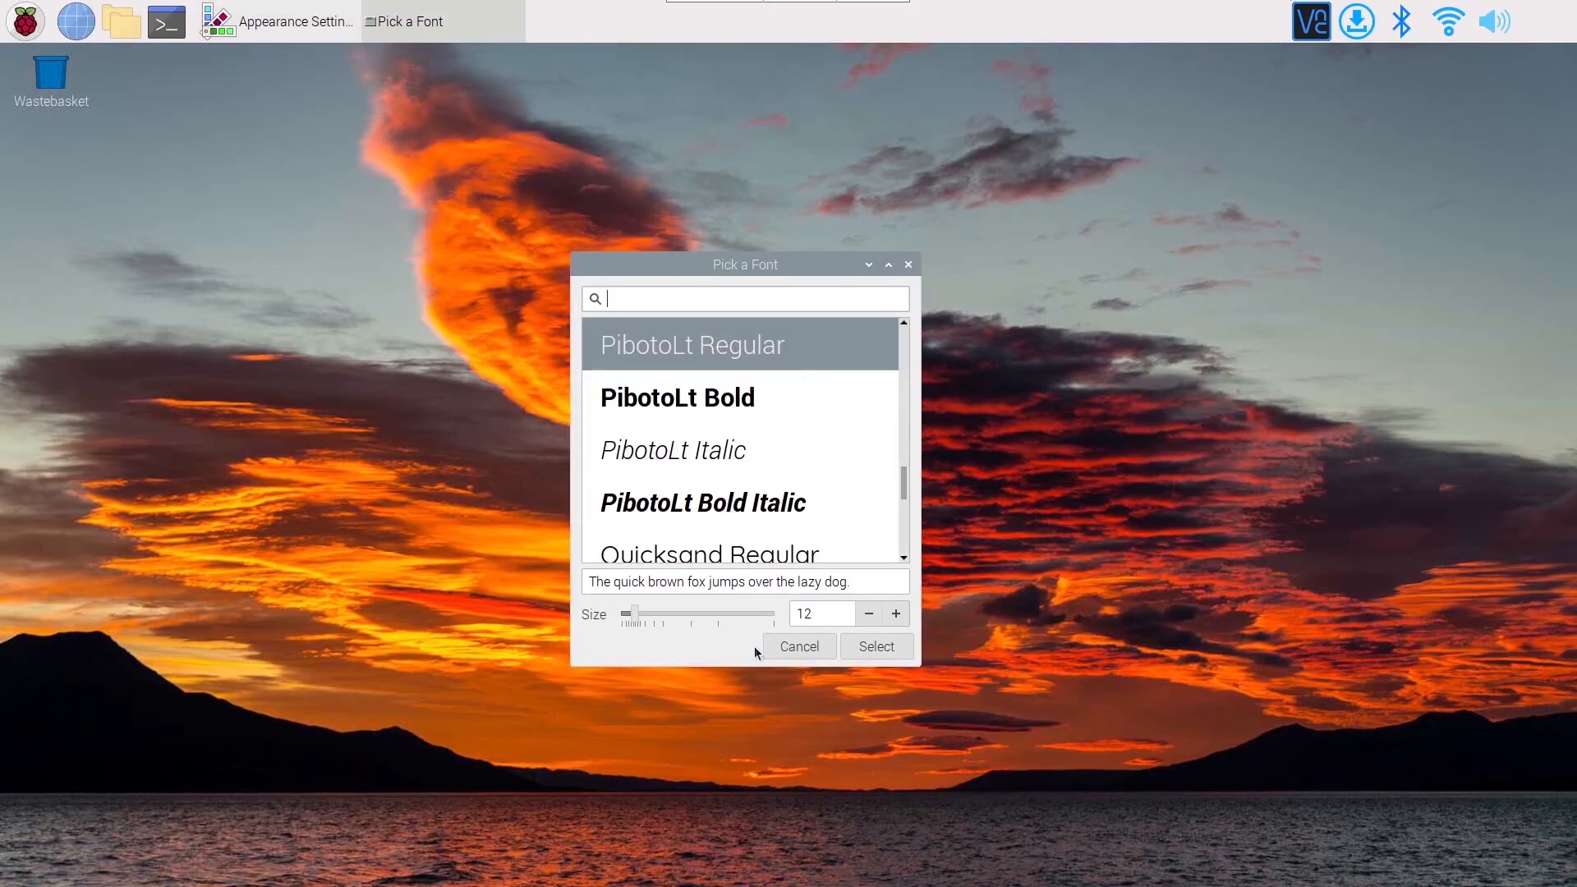
click(898, 618)
click(898, 621)
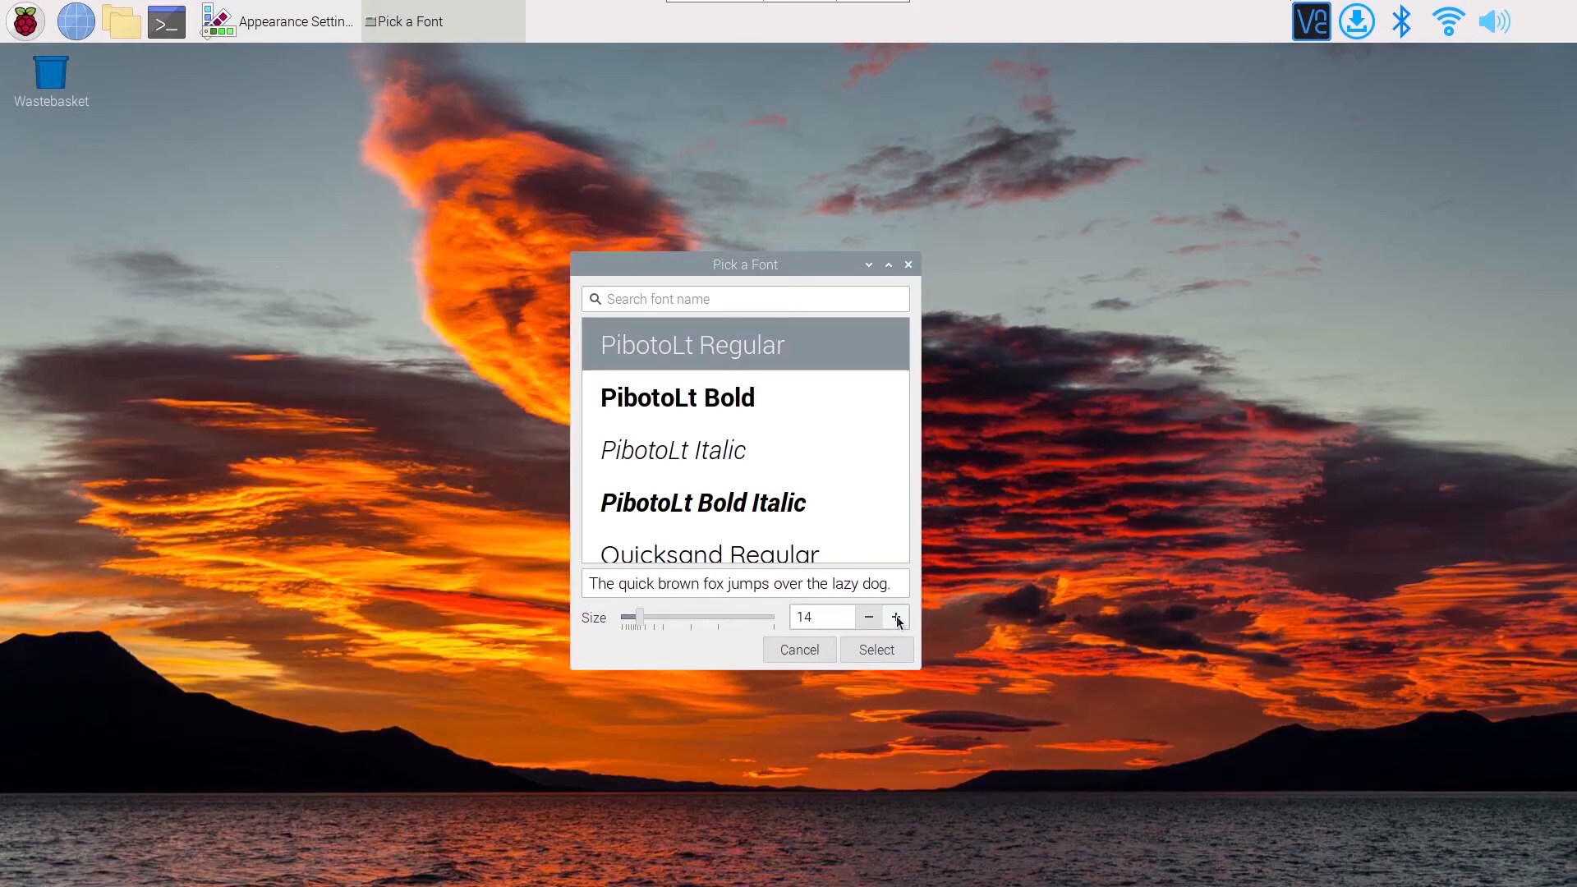
click(898, 621)
click(898, 621)
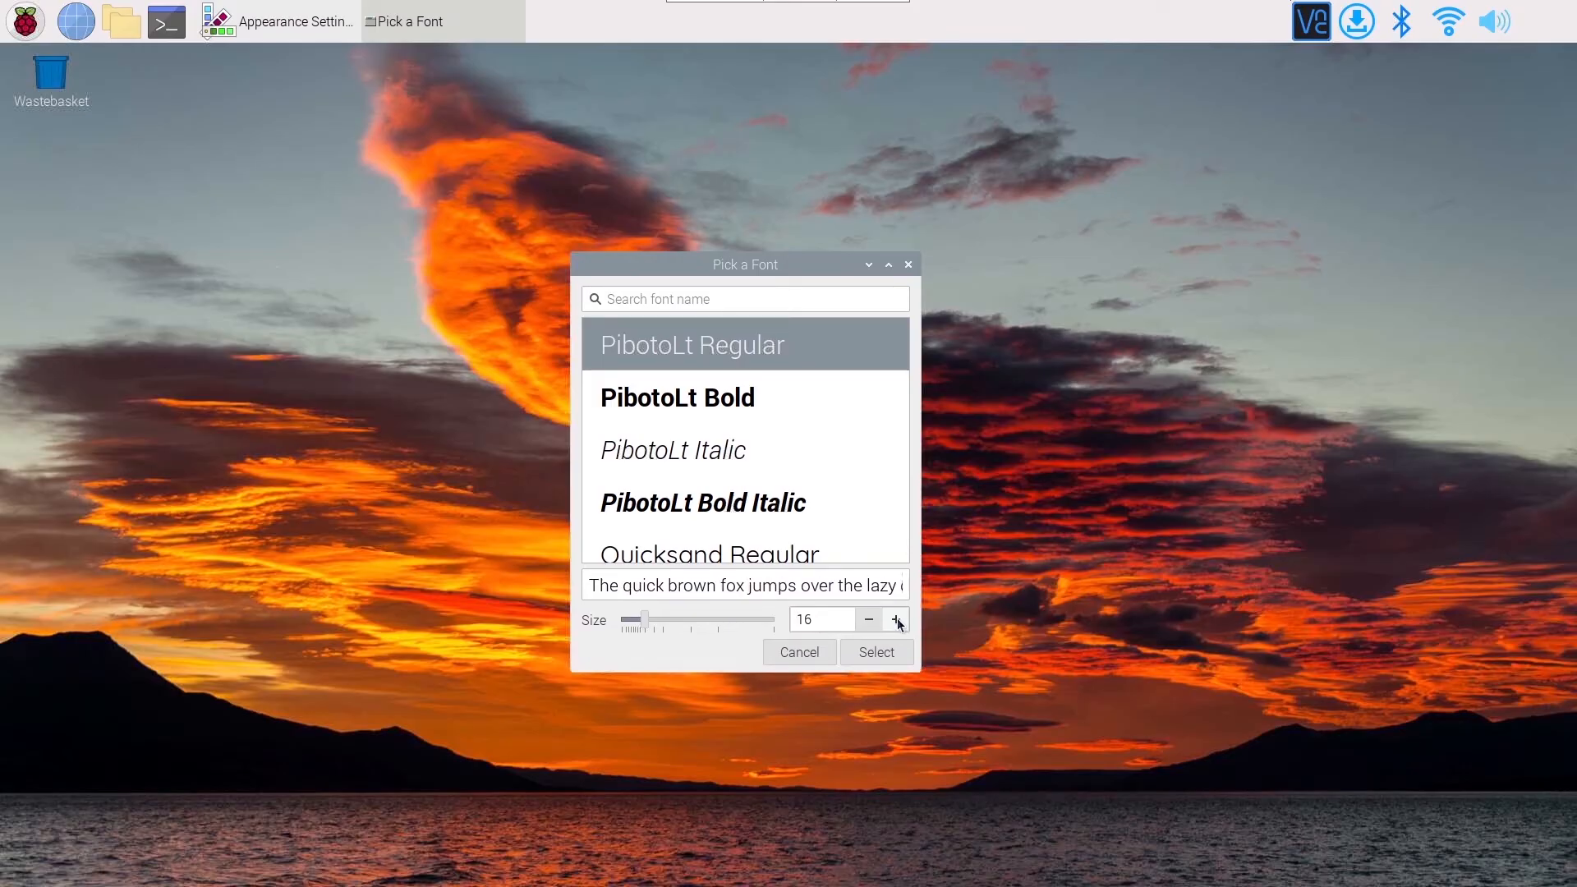
click(886, 657)
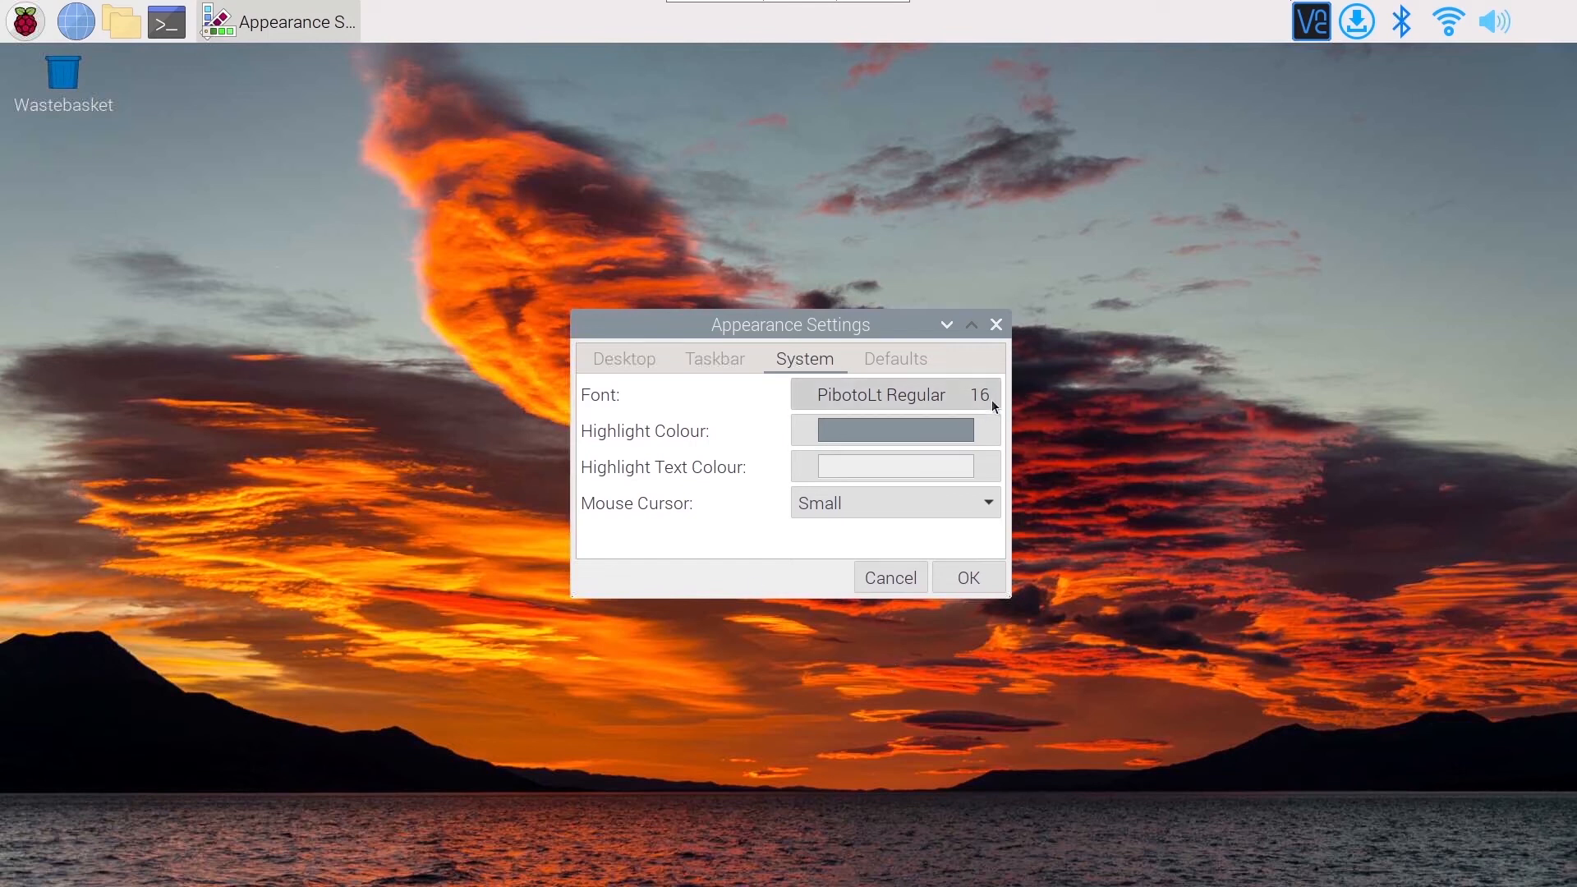
click(908, 367)
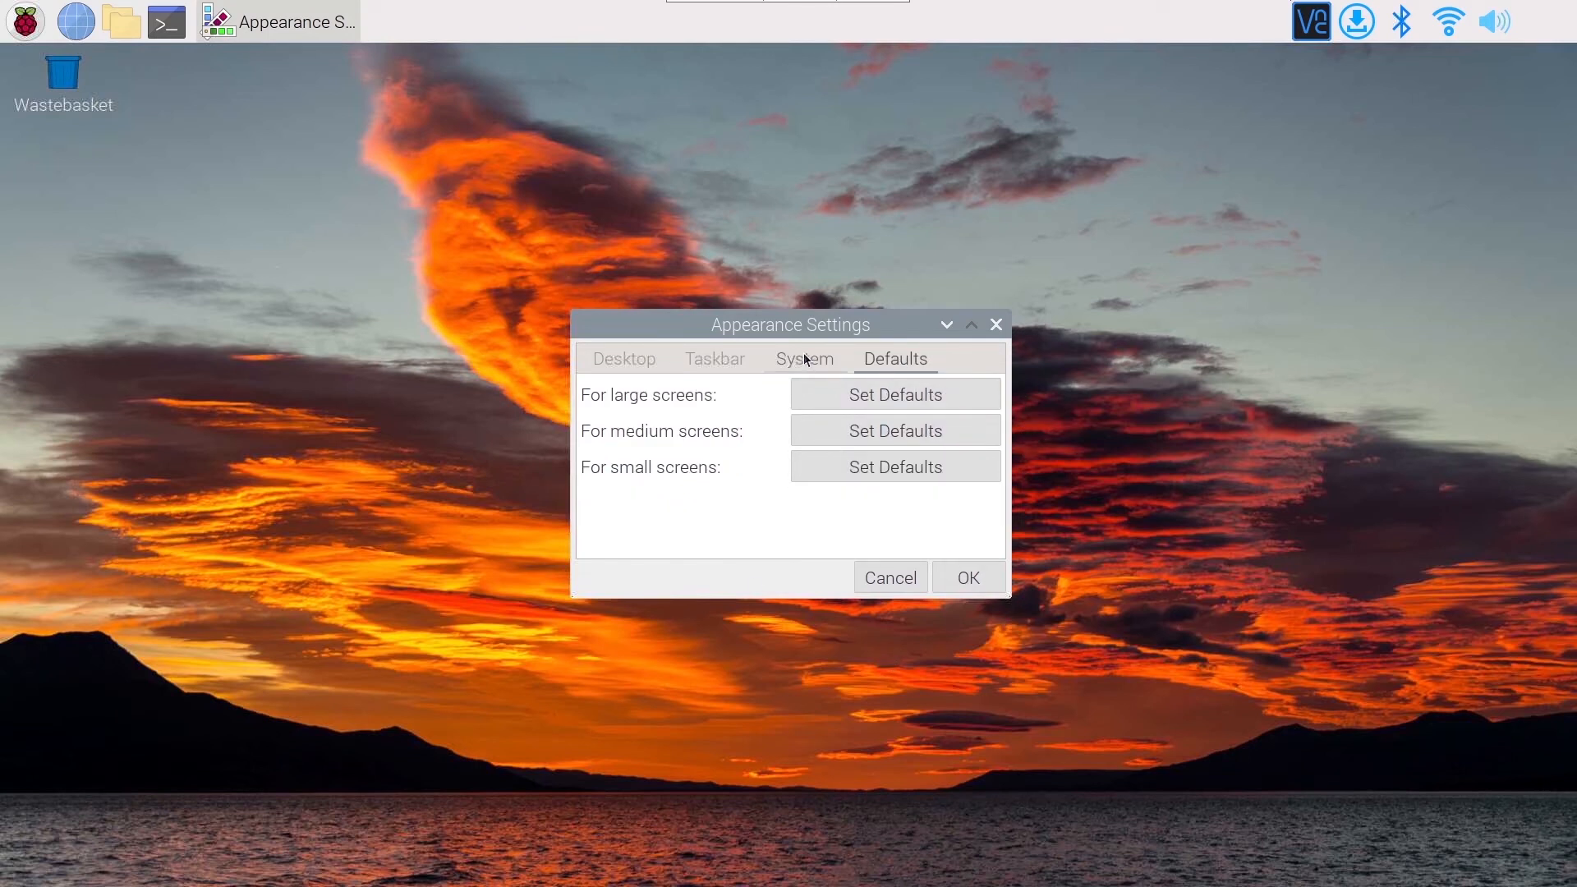
click(805, 359)
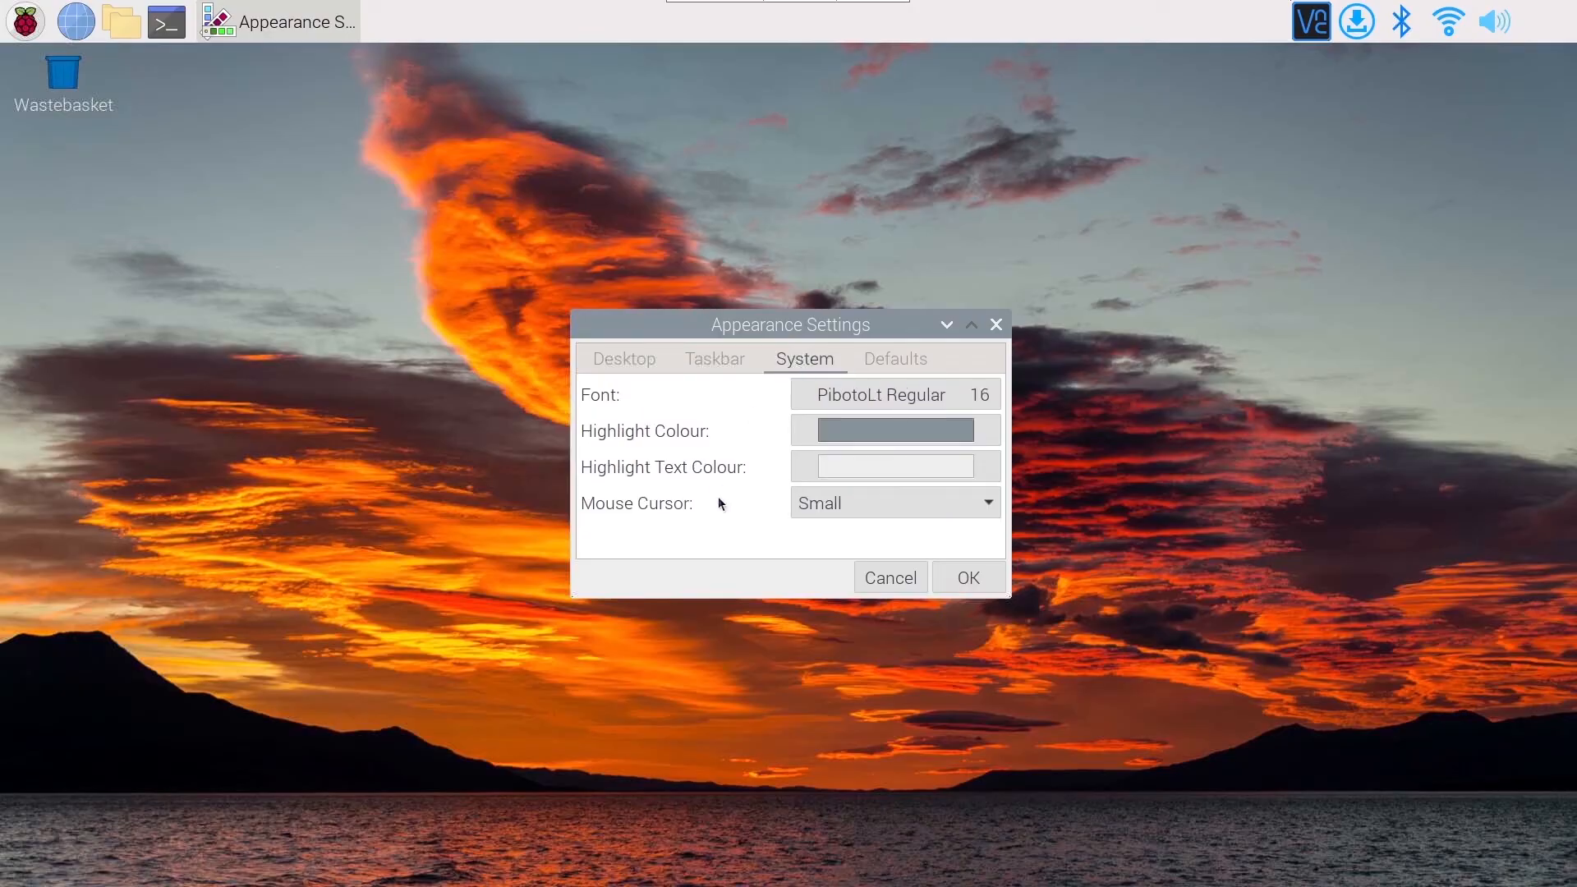
click(987, 583)
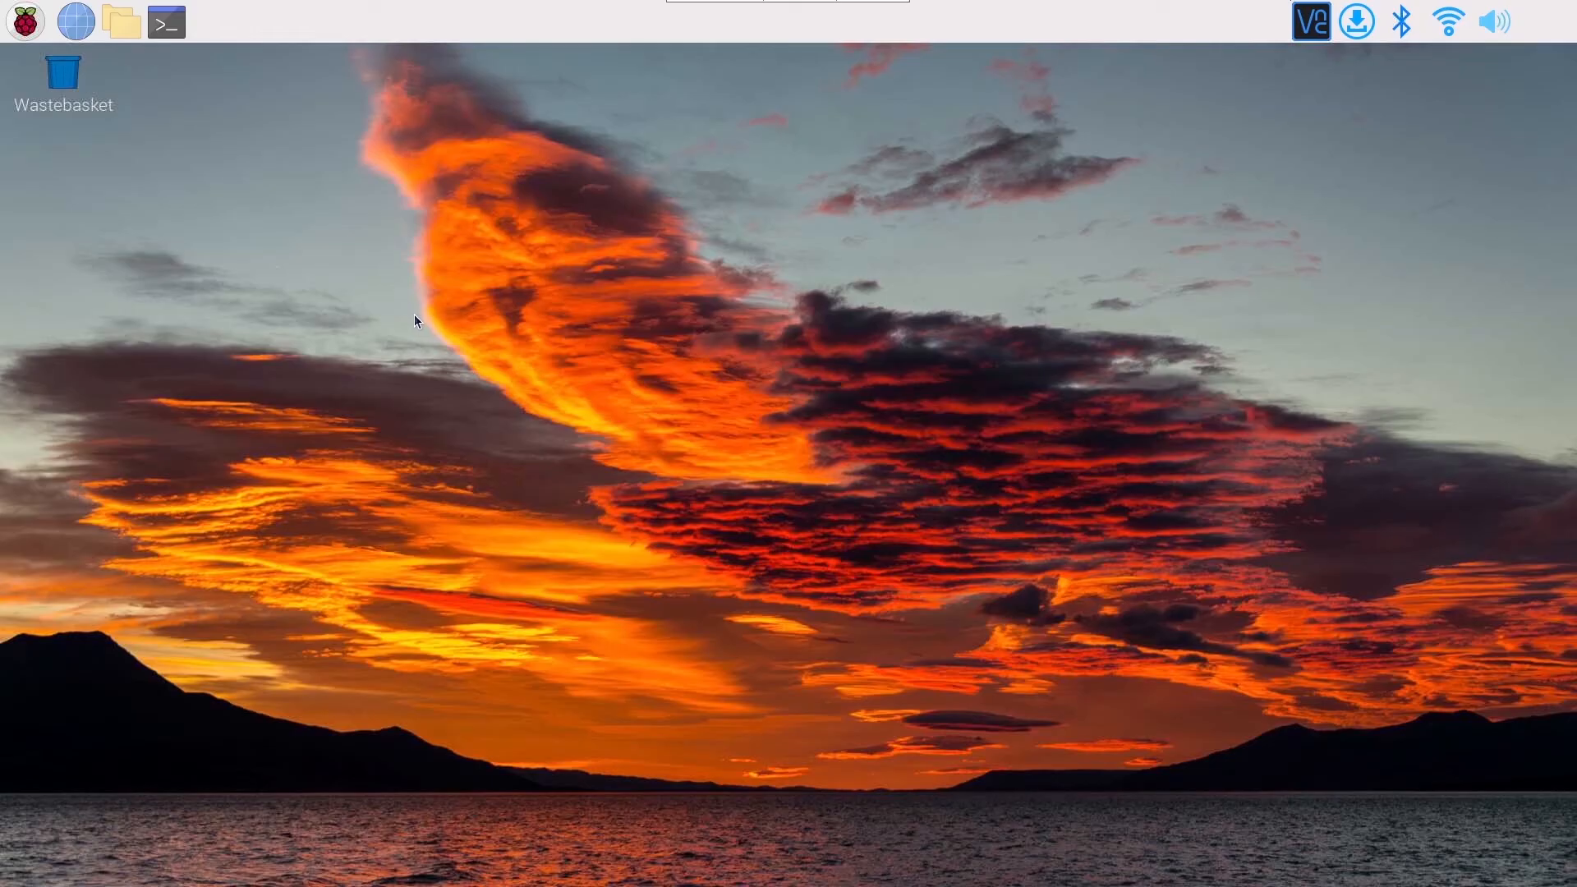
Review the Display, headless resolution, Interfaces and Localisation options in Raspberry Pi Configuration and close it.
click(24, 22)
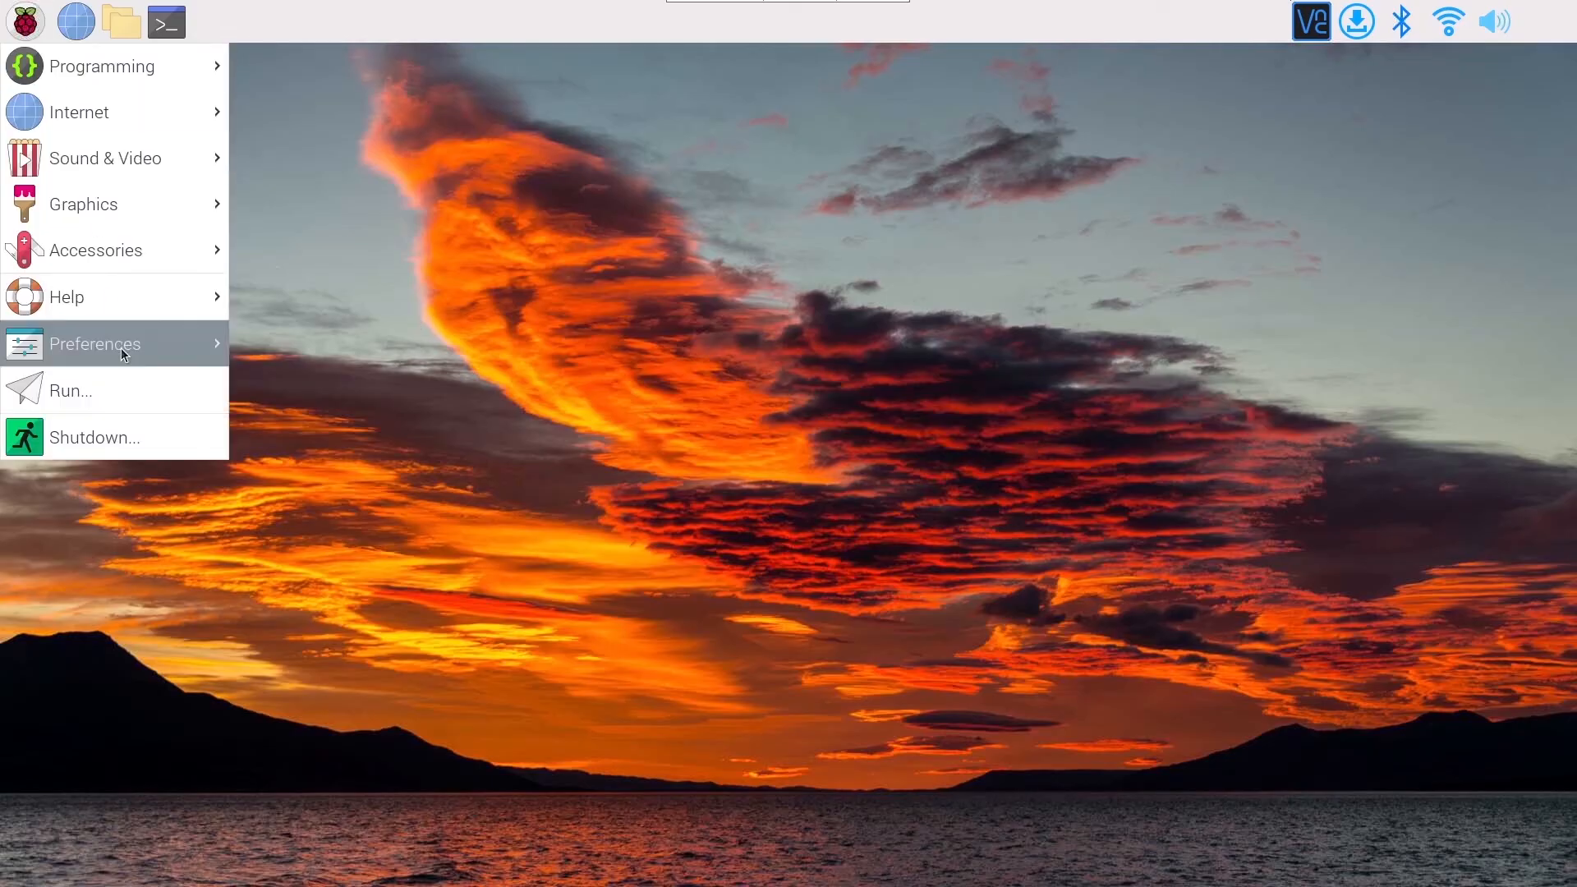
mouse_move(125, 352)
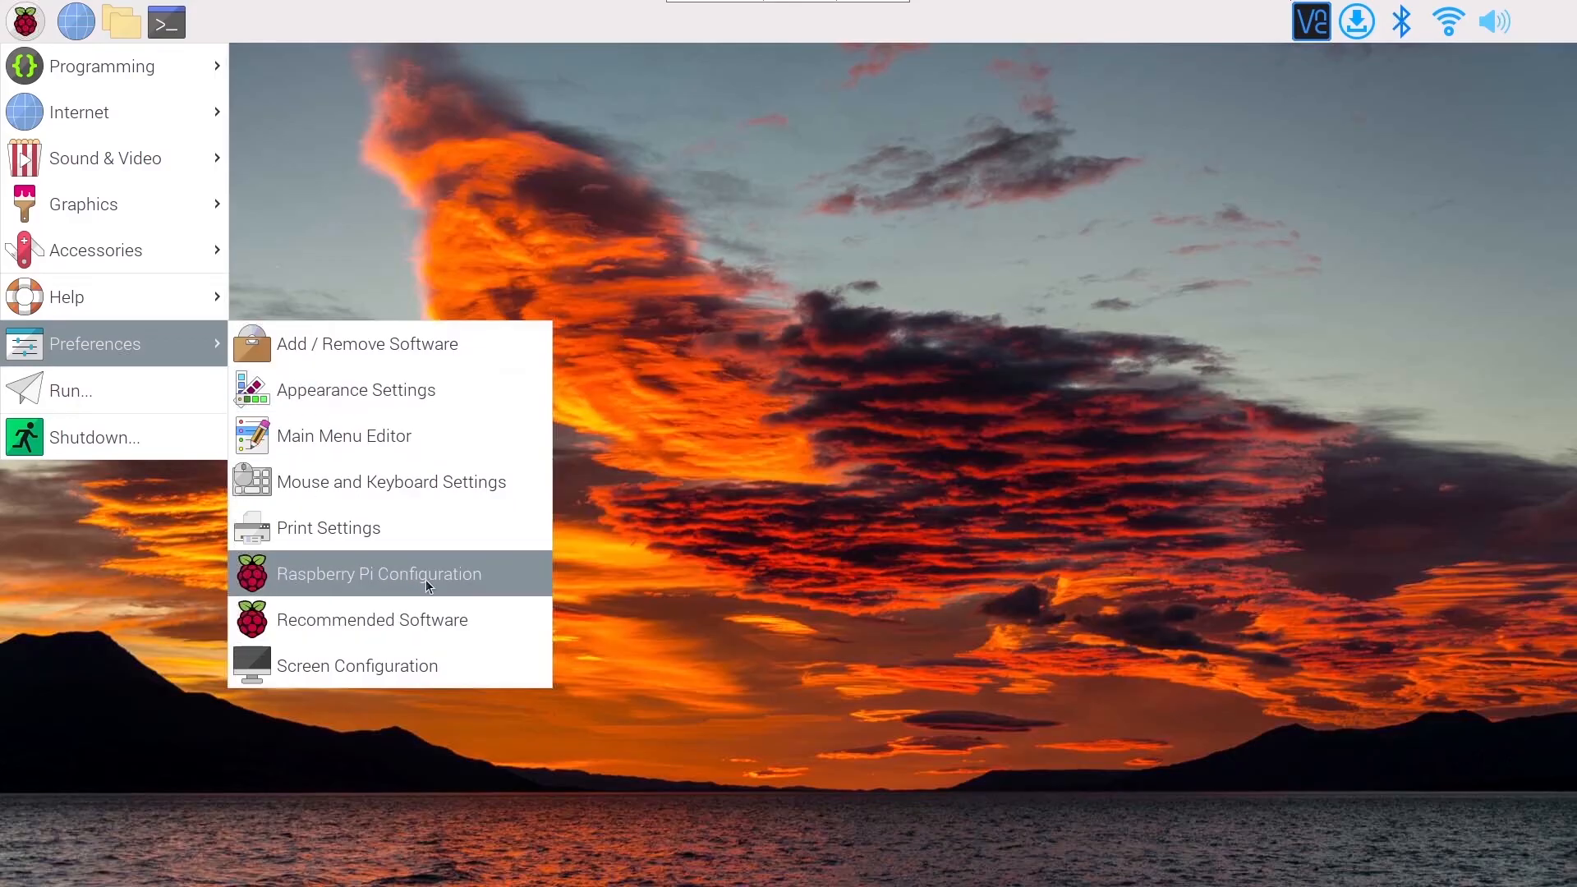
click(485, 581)
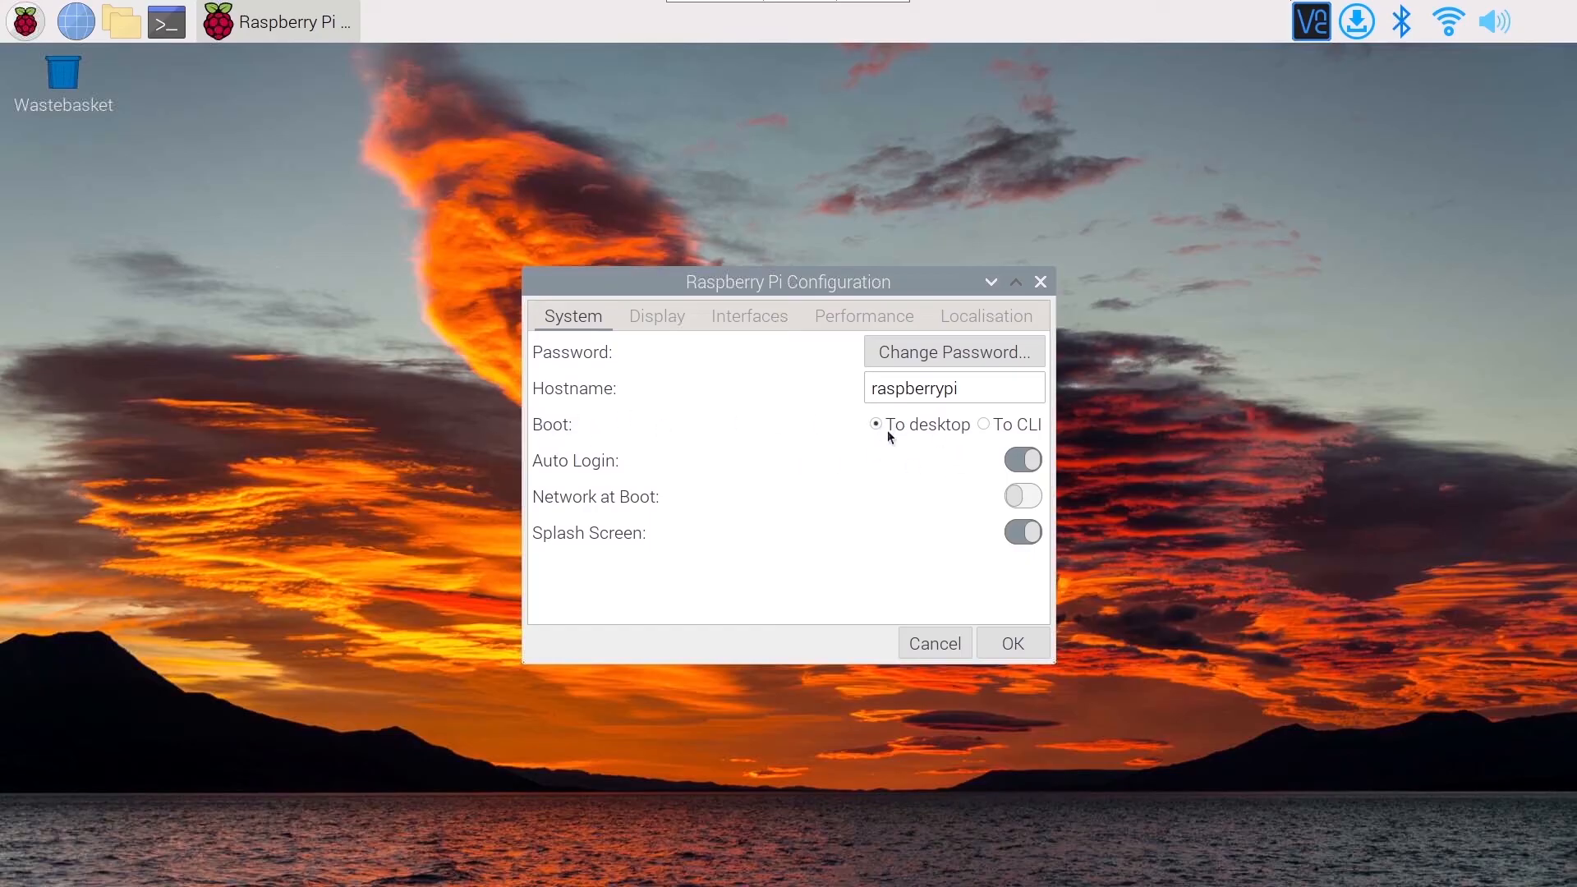
click(670, 316)
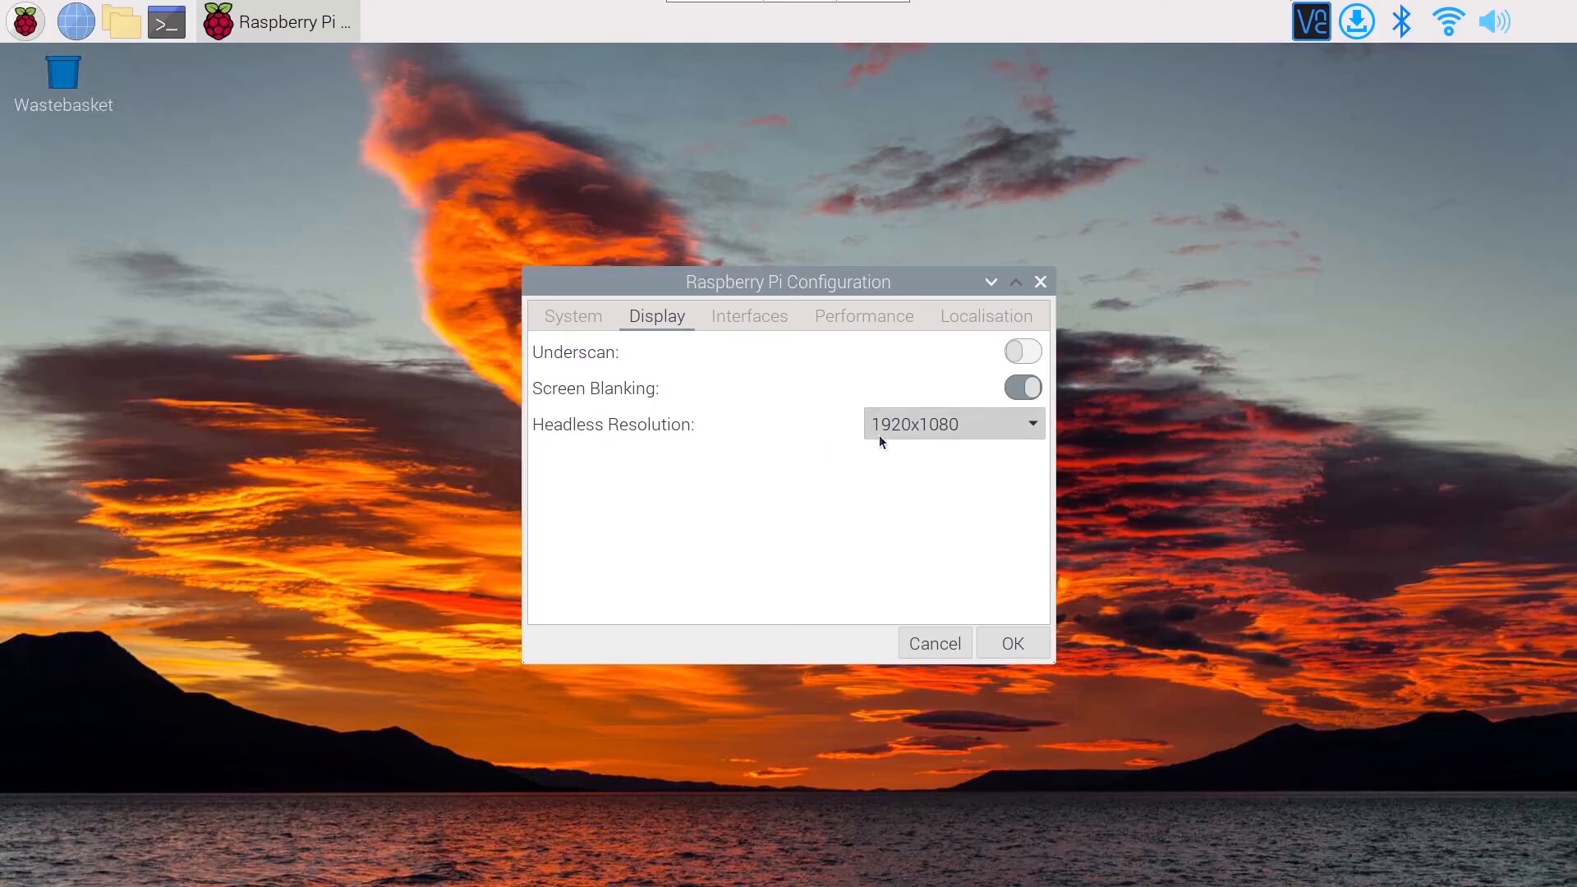
click(937, 427)
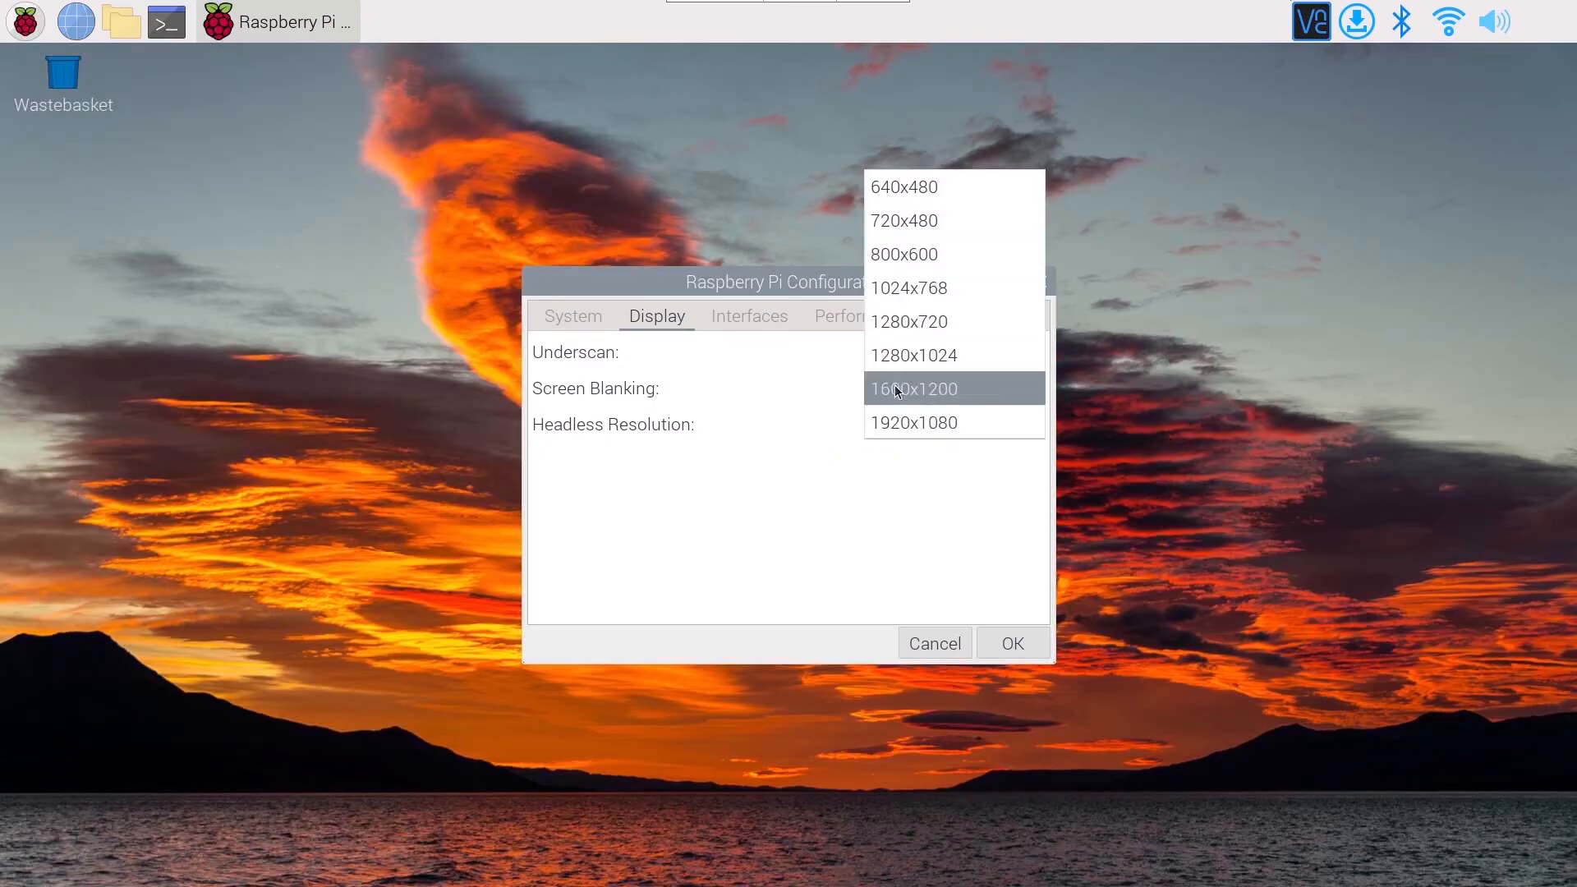
click(842, 461)
click(764, 322)
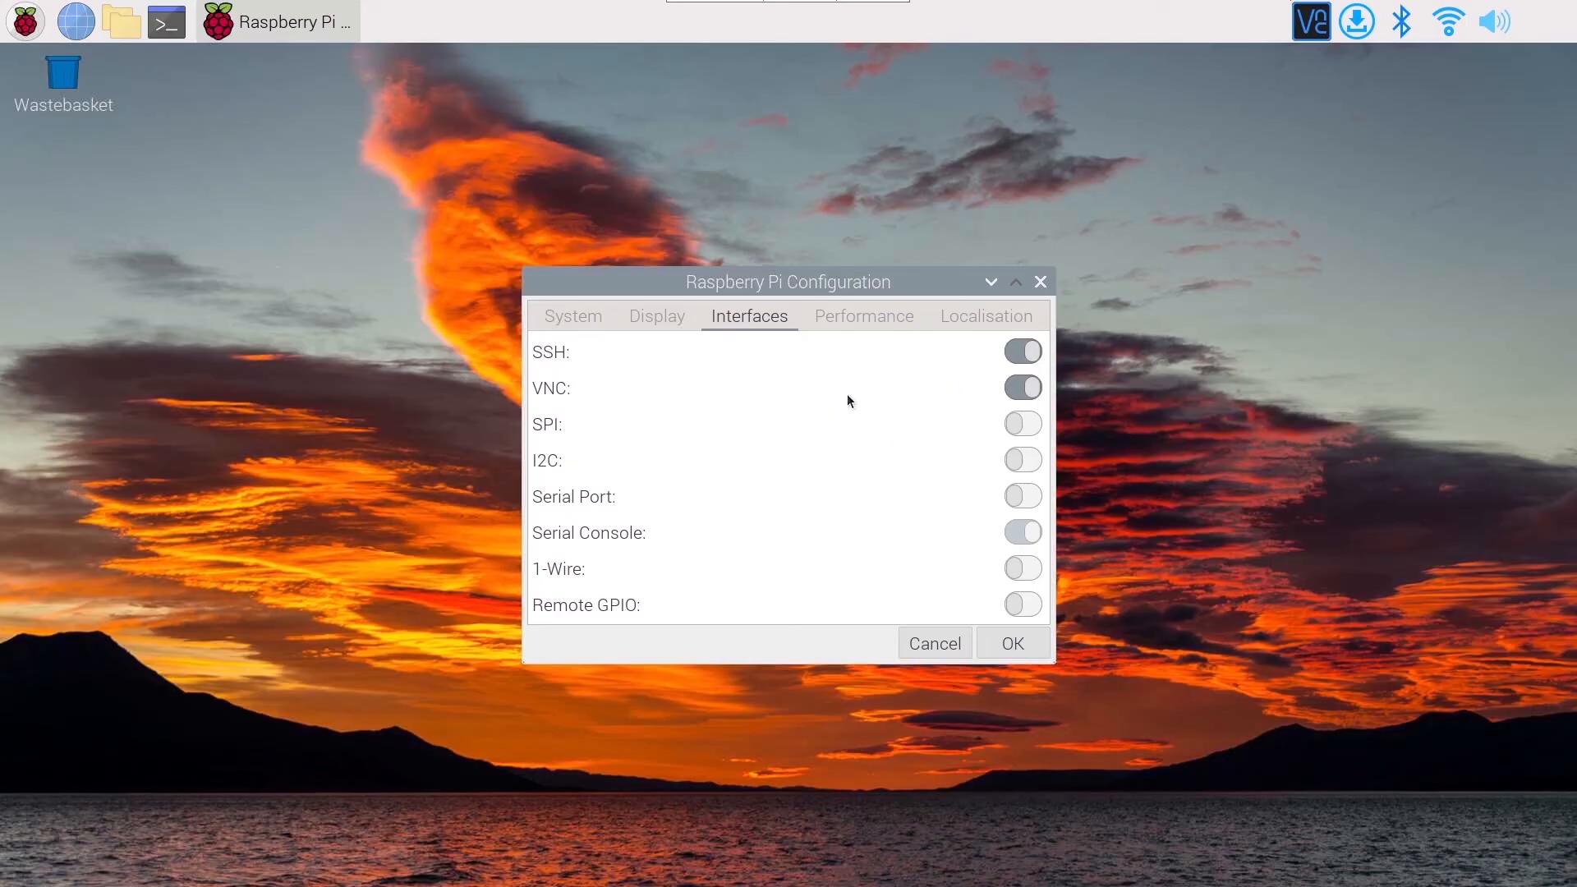
click(973, 323)
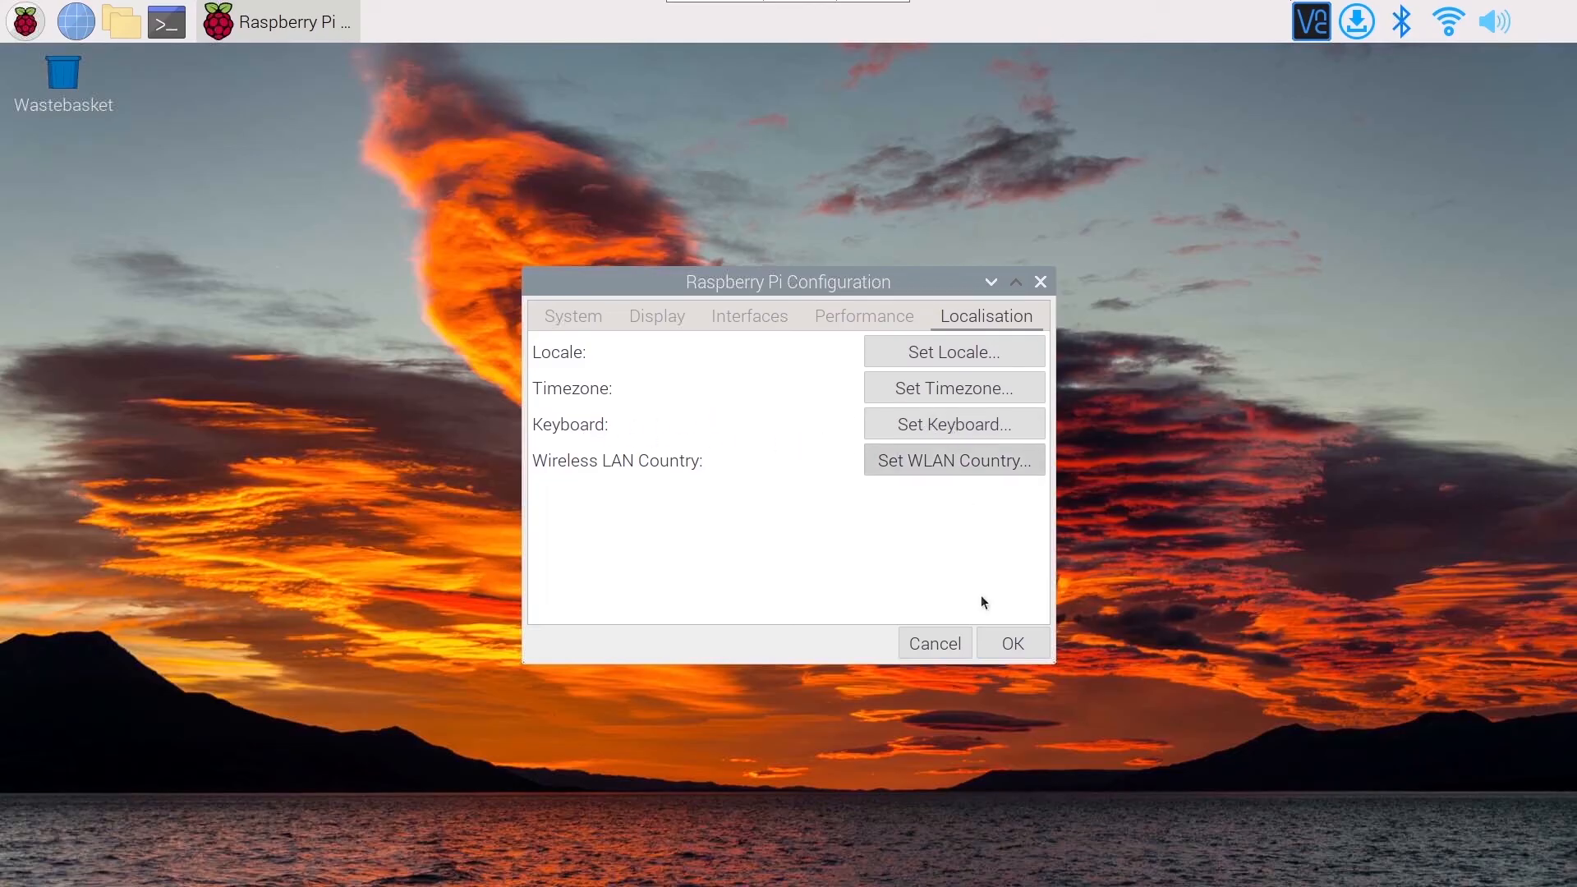
click(1013, 646)
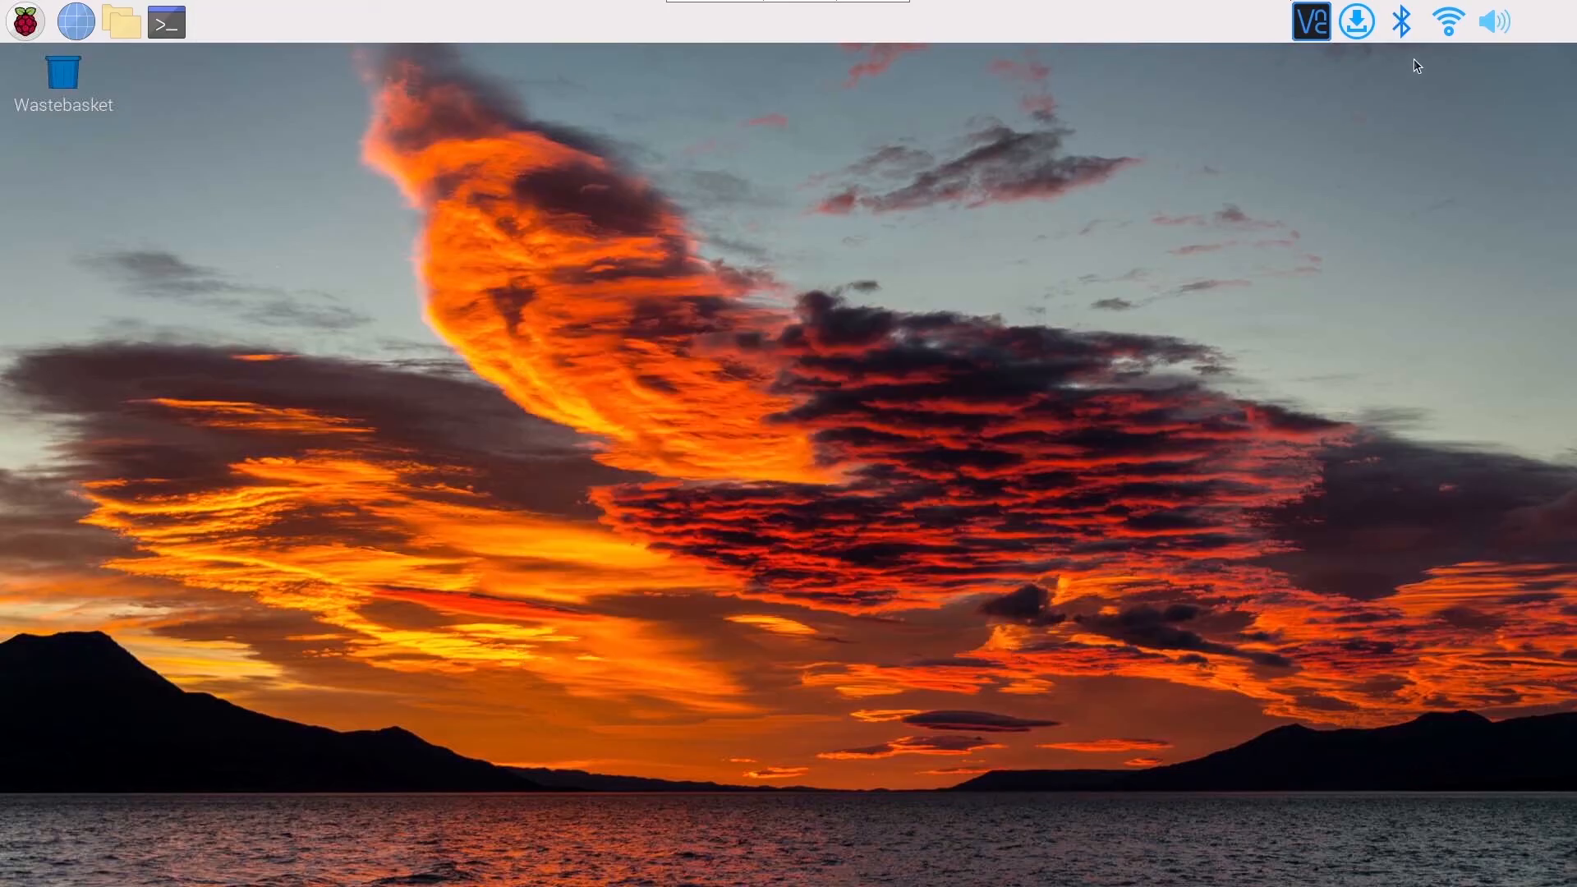
Install the available system updates on the Raspberry Pi and dismiss the completion notice.
mouse_move(1452, 24)
click(1357, 27)
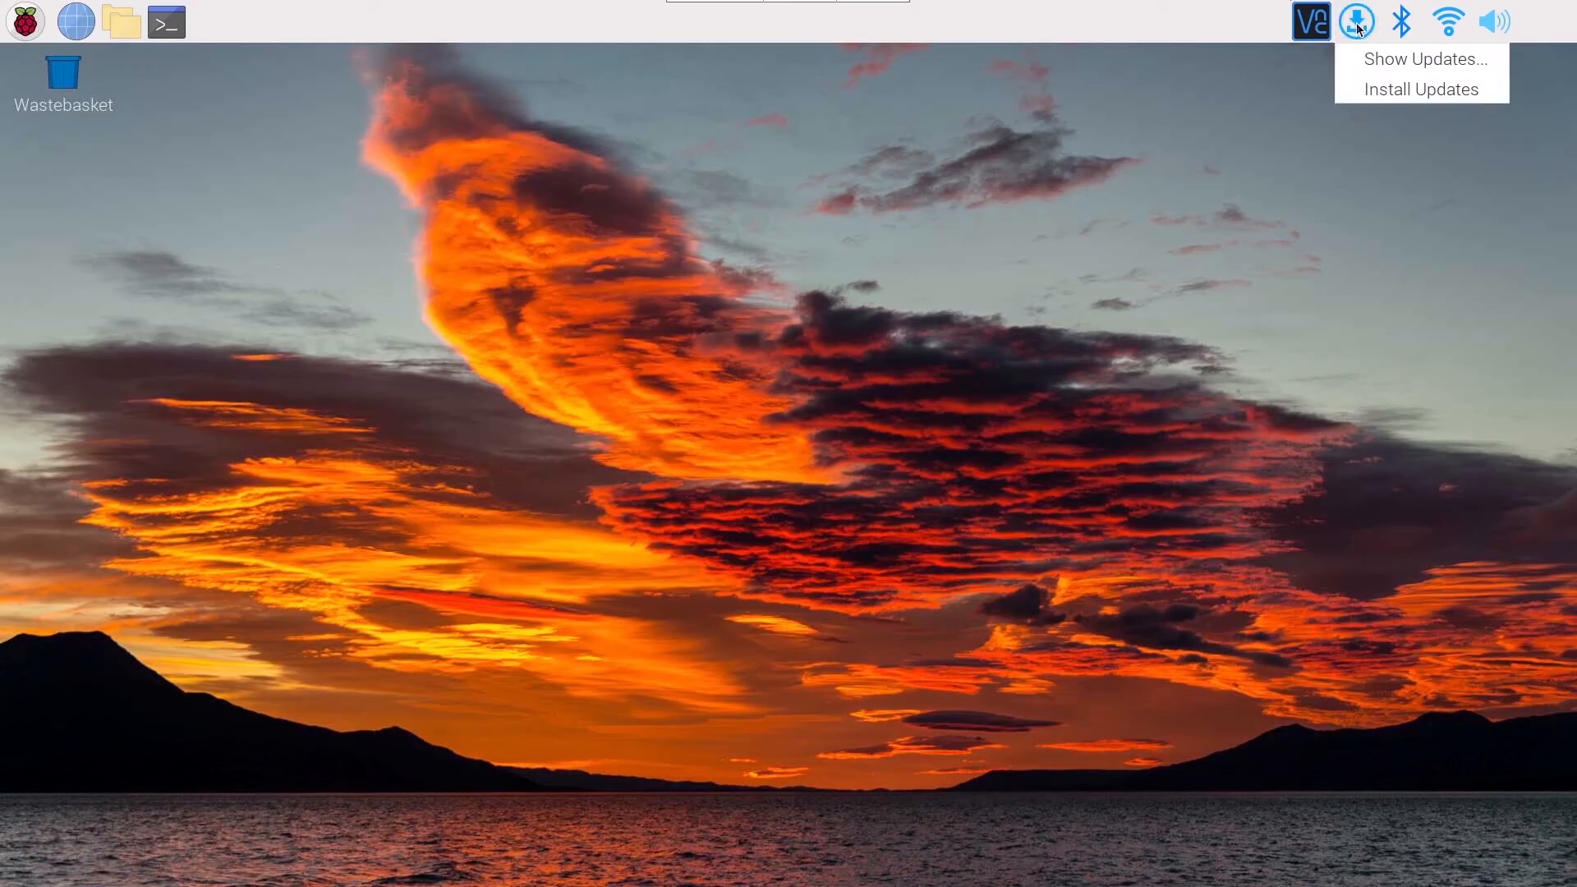
click(1378, 92)
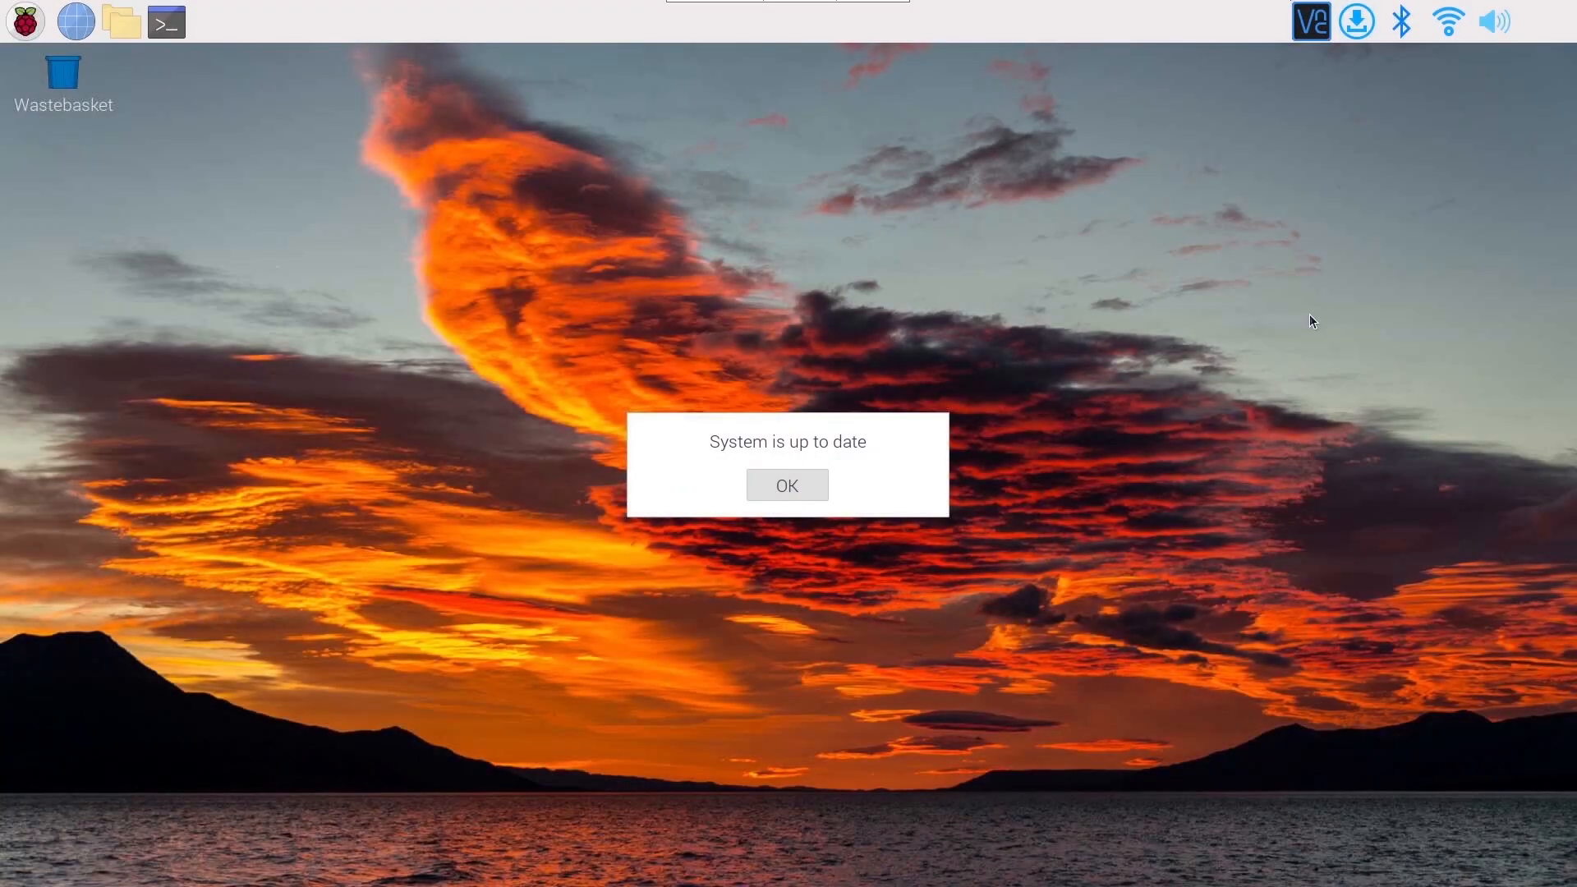
click(798, 488)
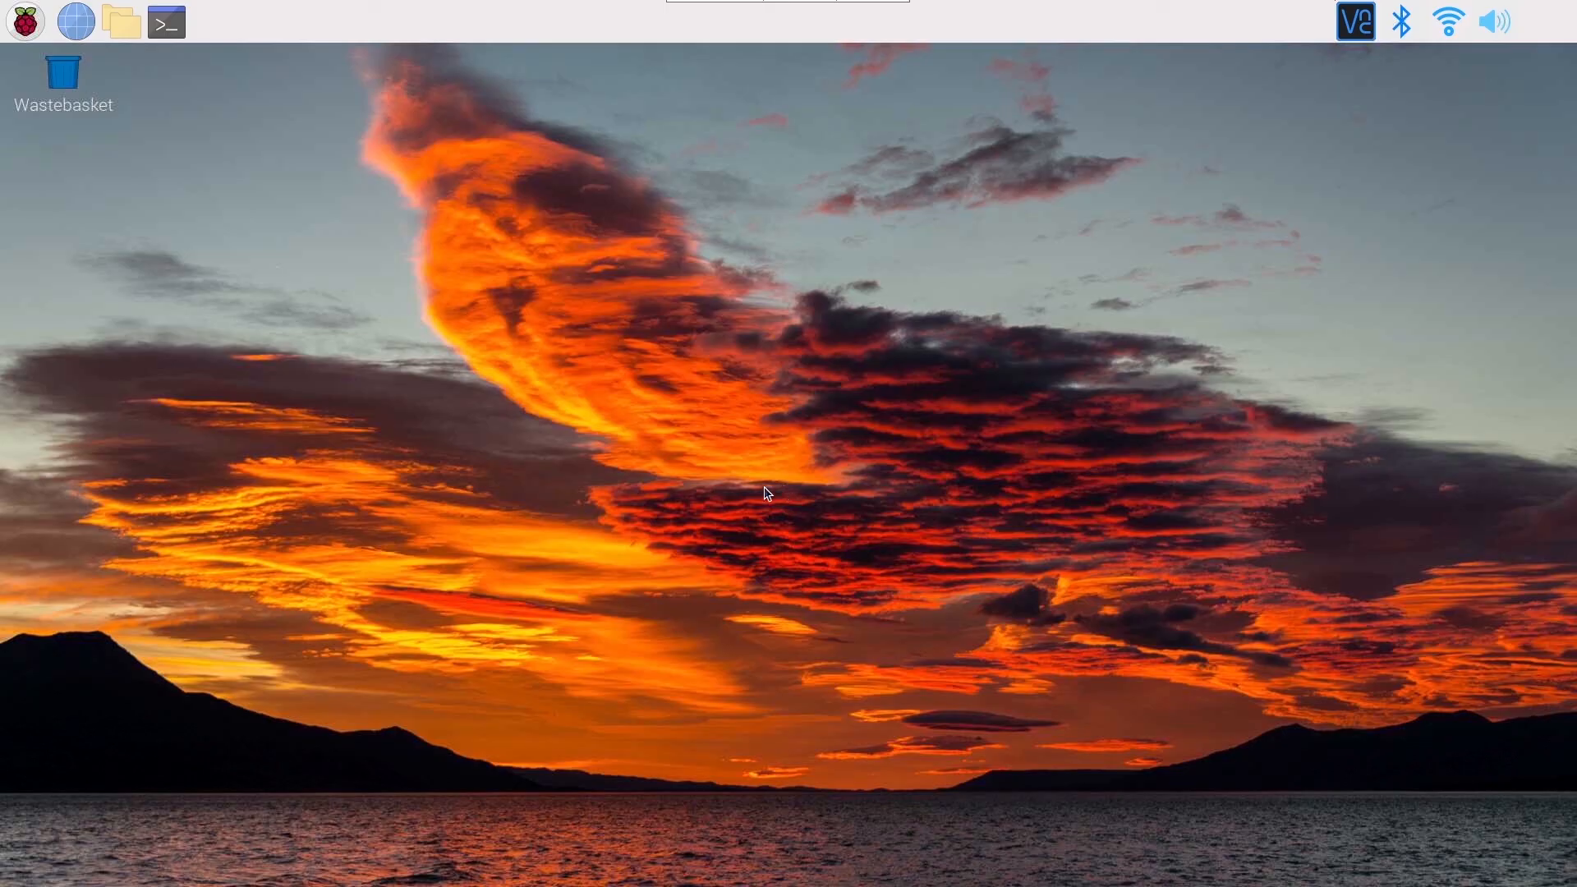
Open the shutdown options for the Raspberry Pi.
click(25, 23)
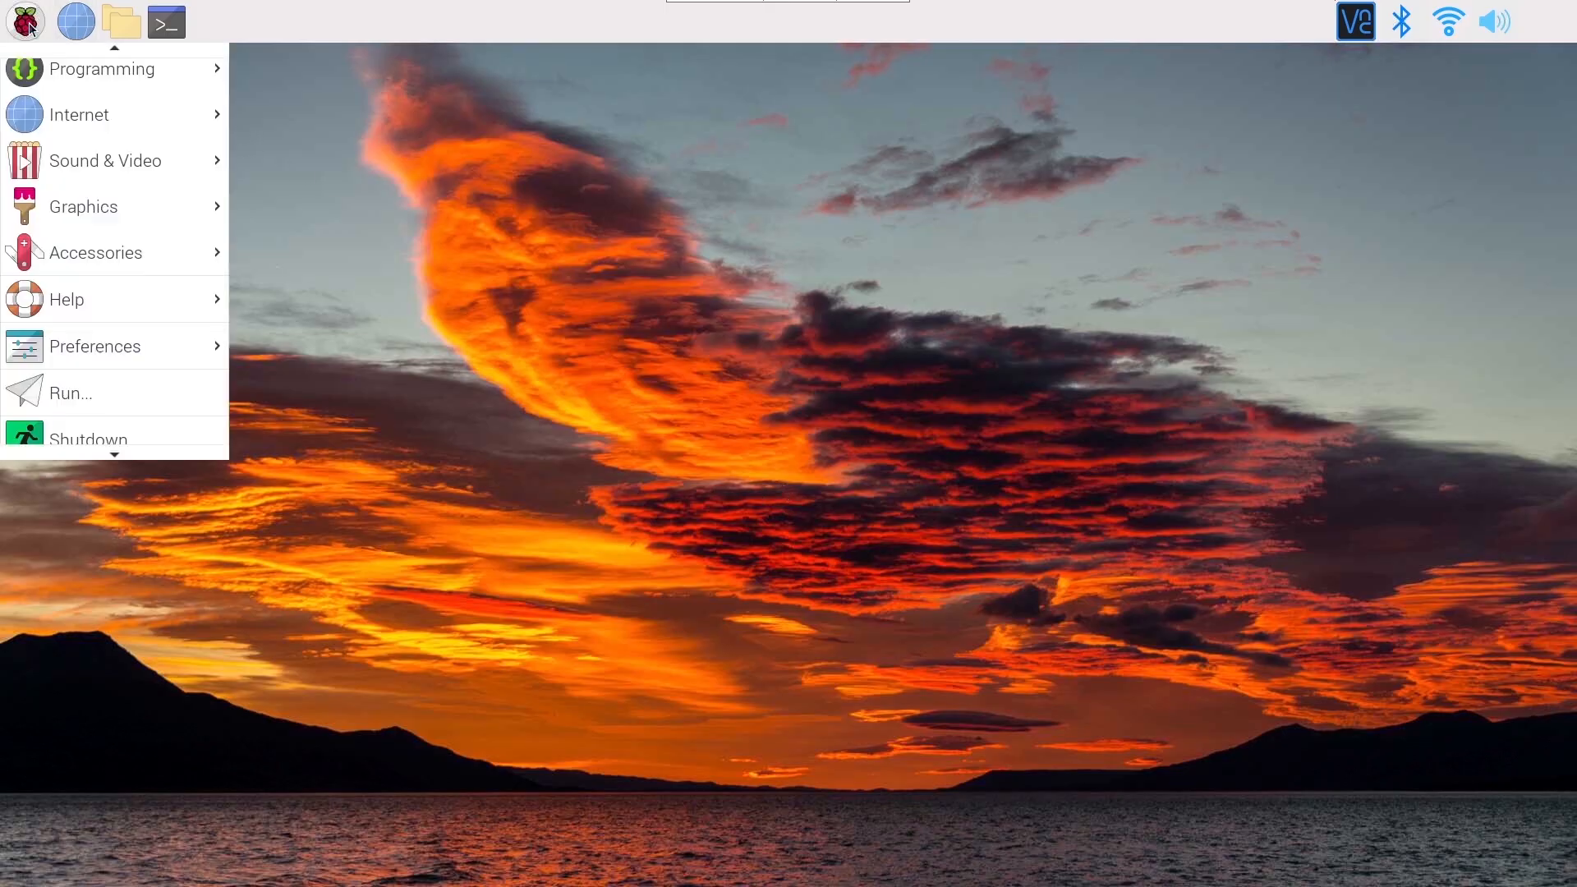
click(87, 438)
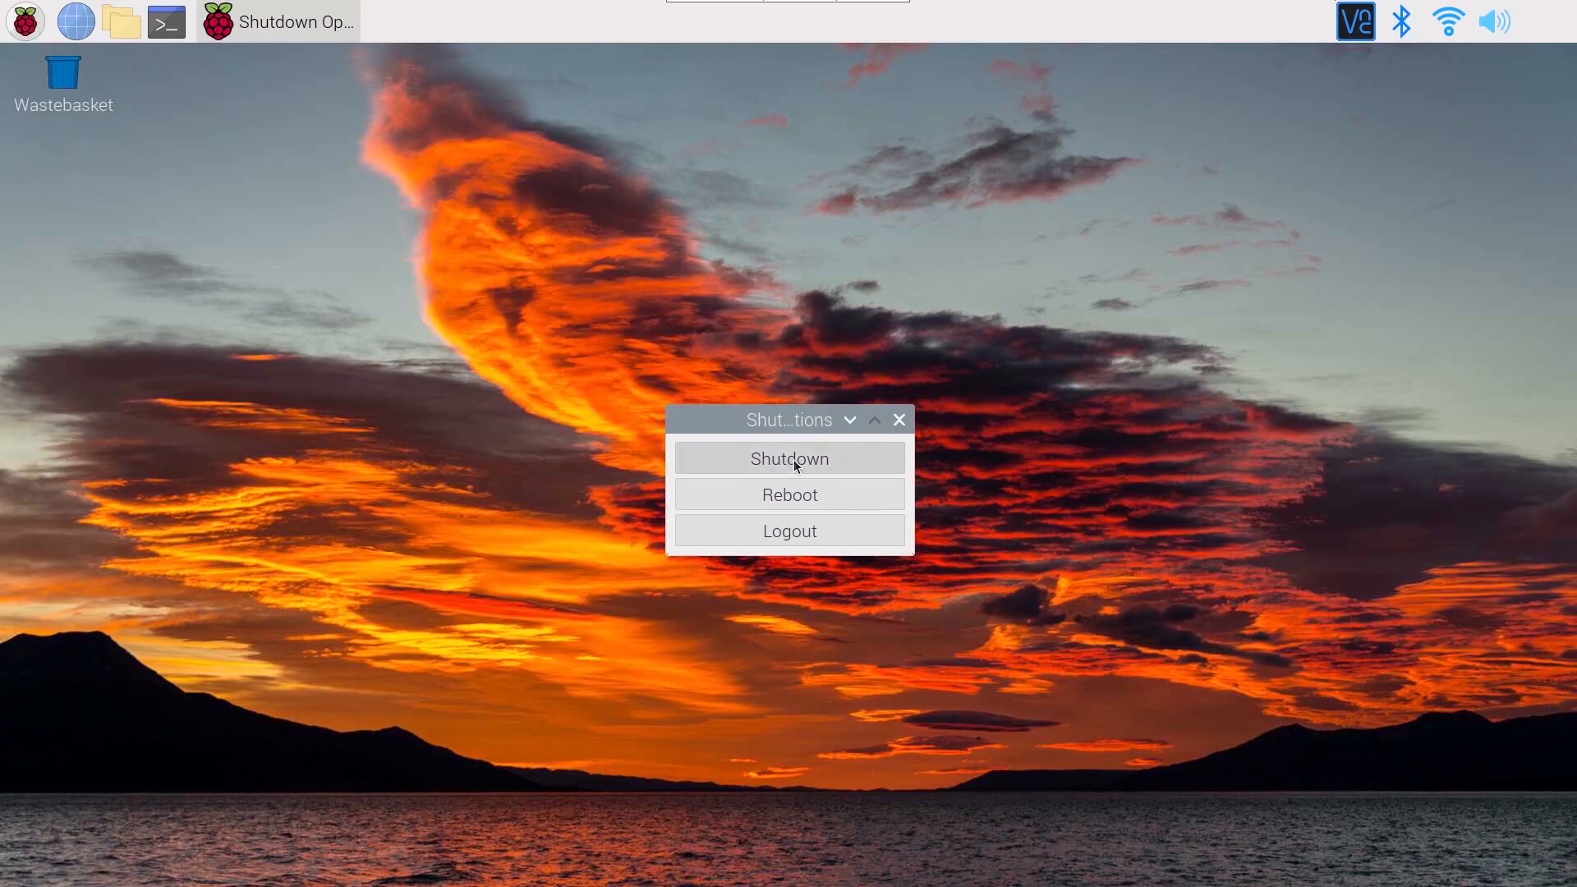